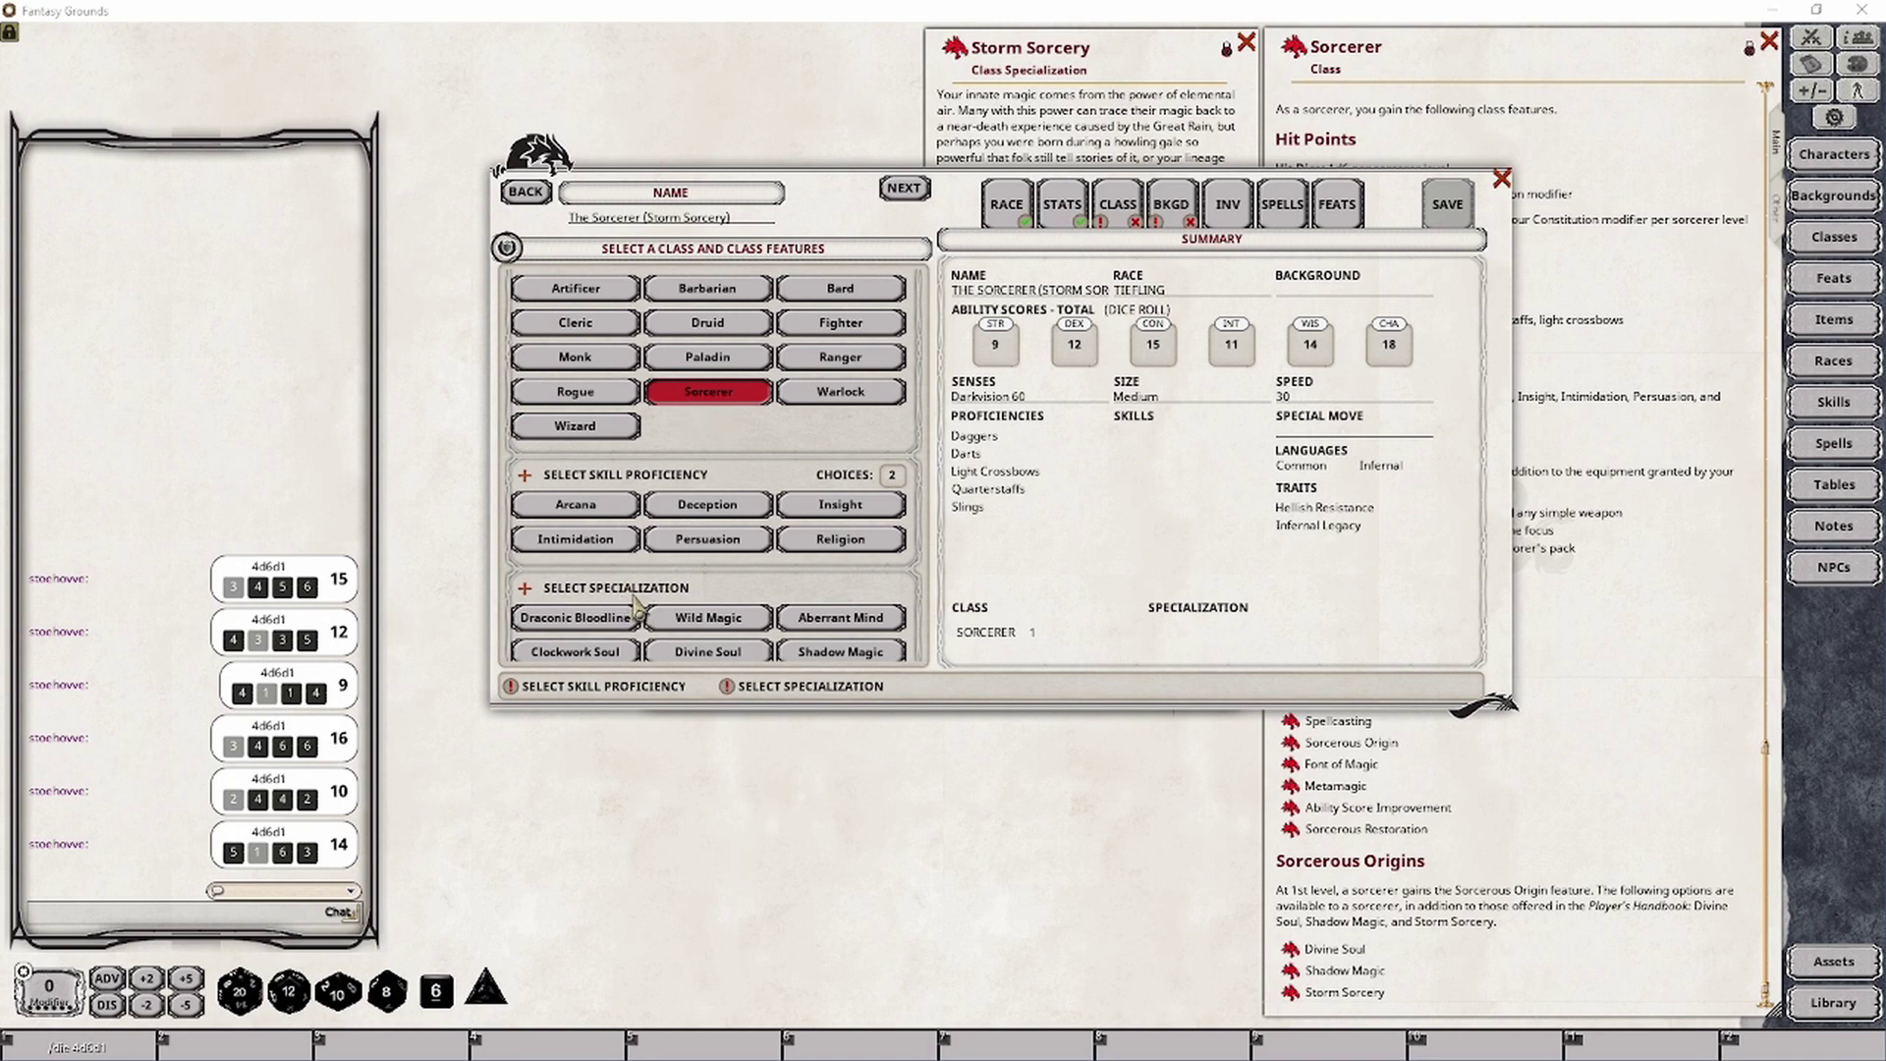
Step: Choose Storm Sorcery as the sorcerer's specialization in the character creator
scroll(776, 585, down, 3)
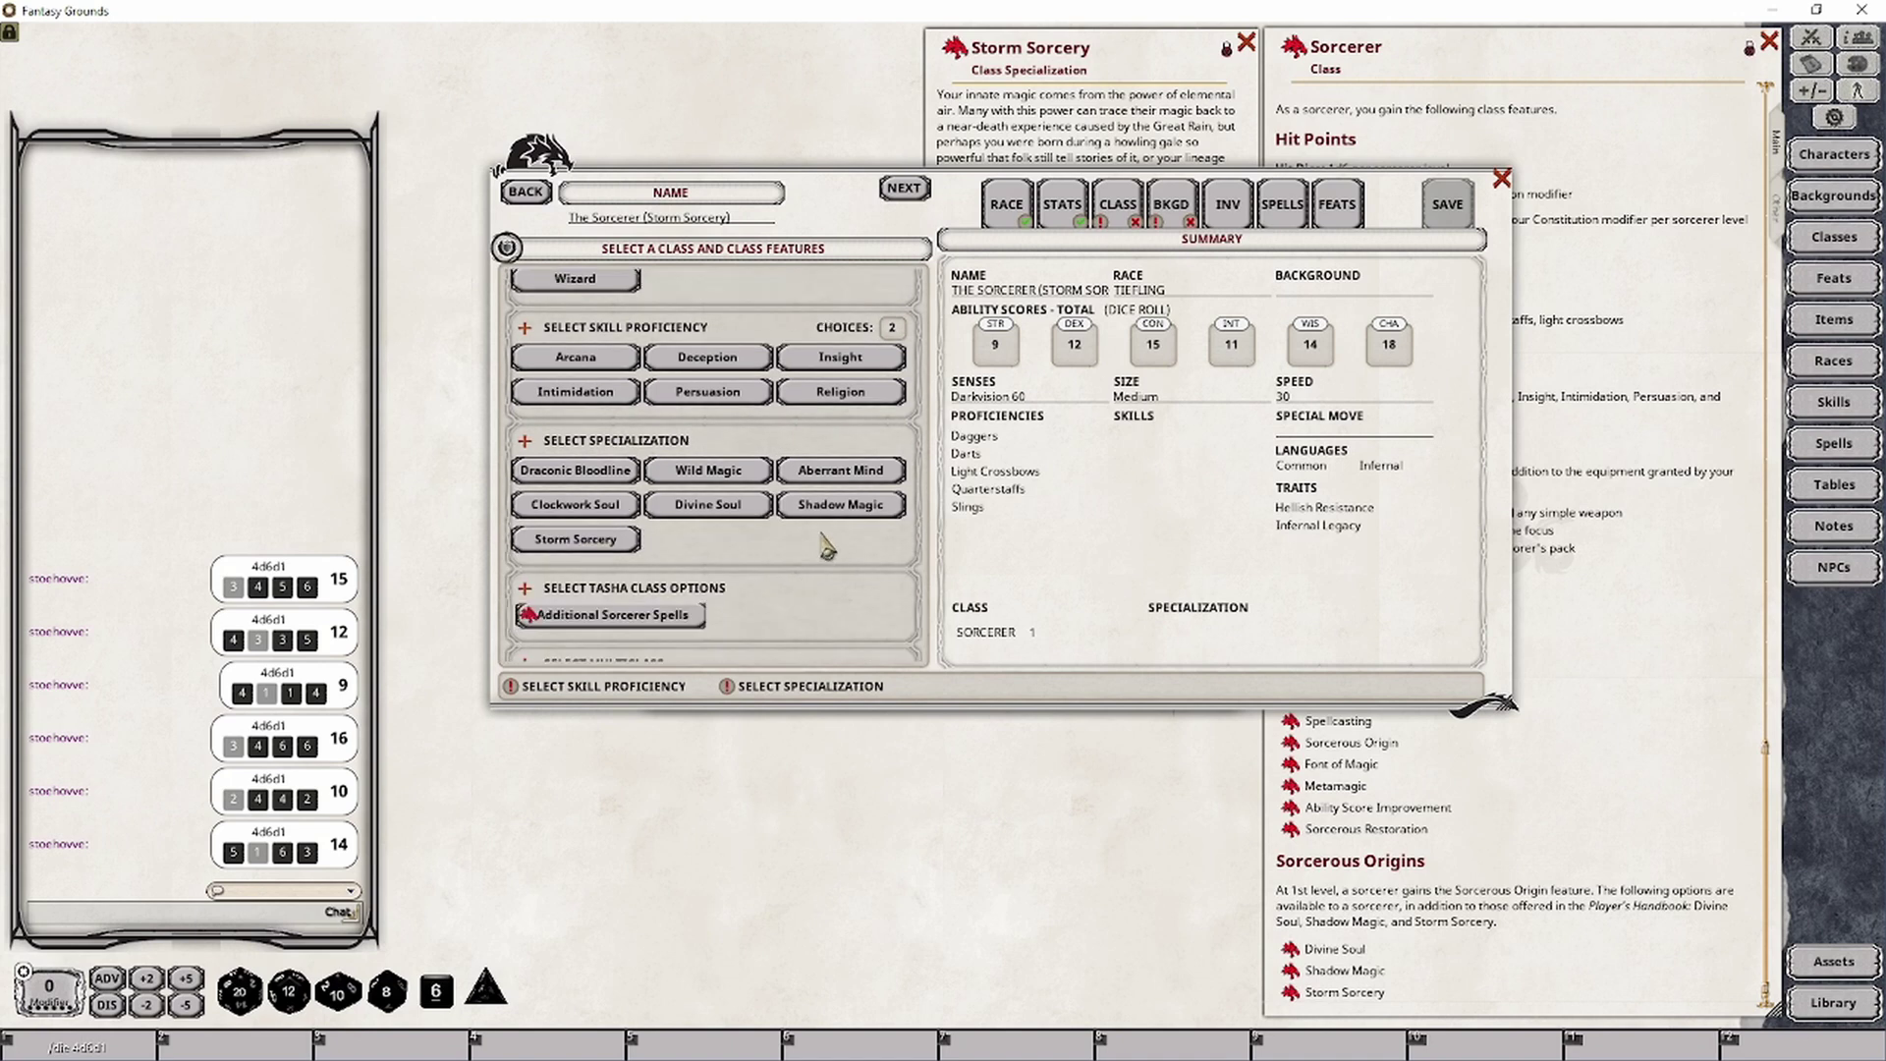
click(595, 540)
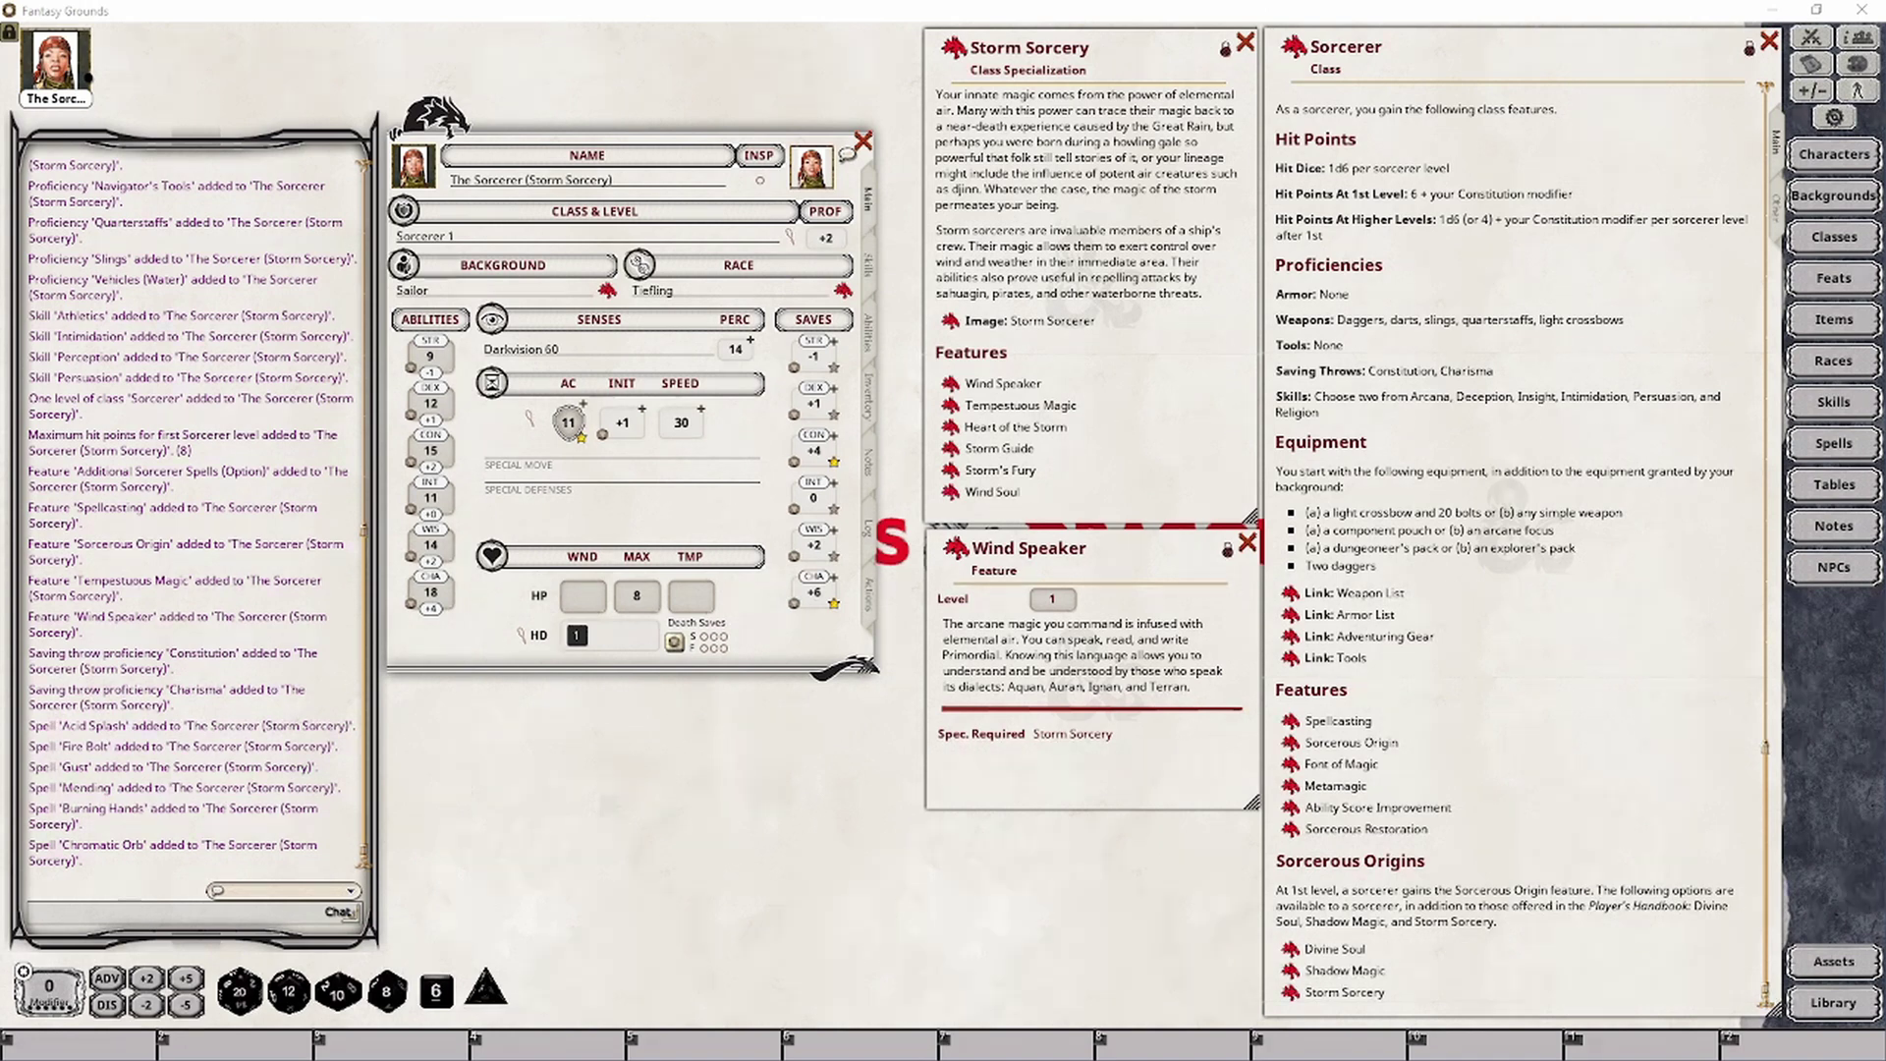
Step: Add Aquan as a new entry in the character's list of languages
click(870, 344)
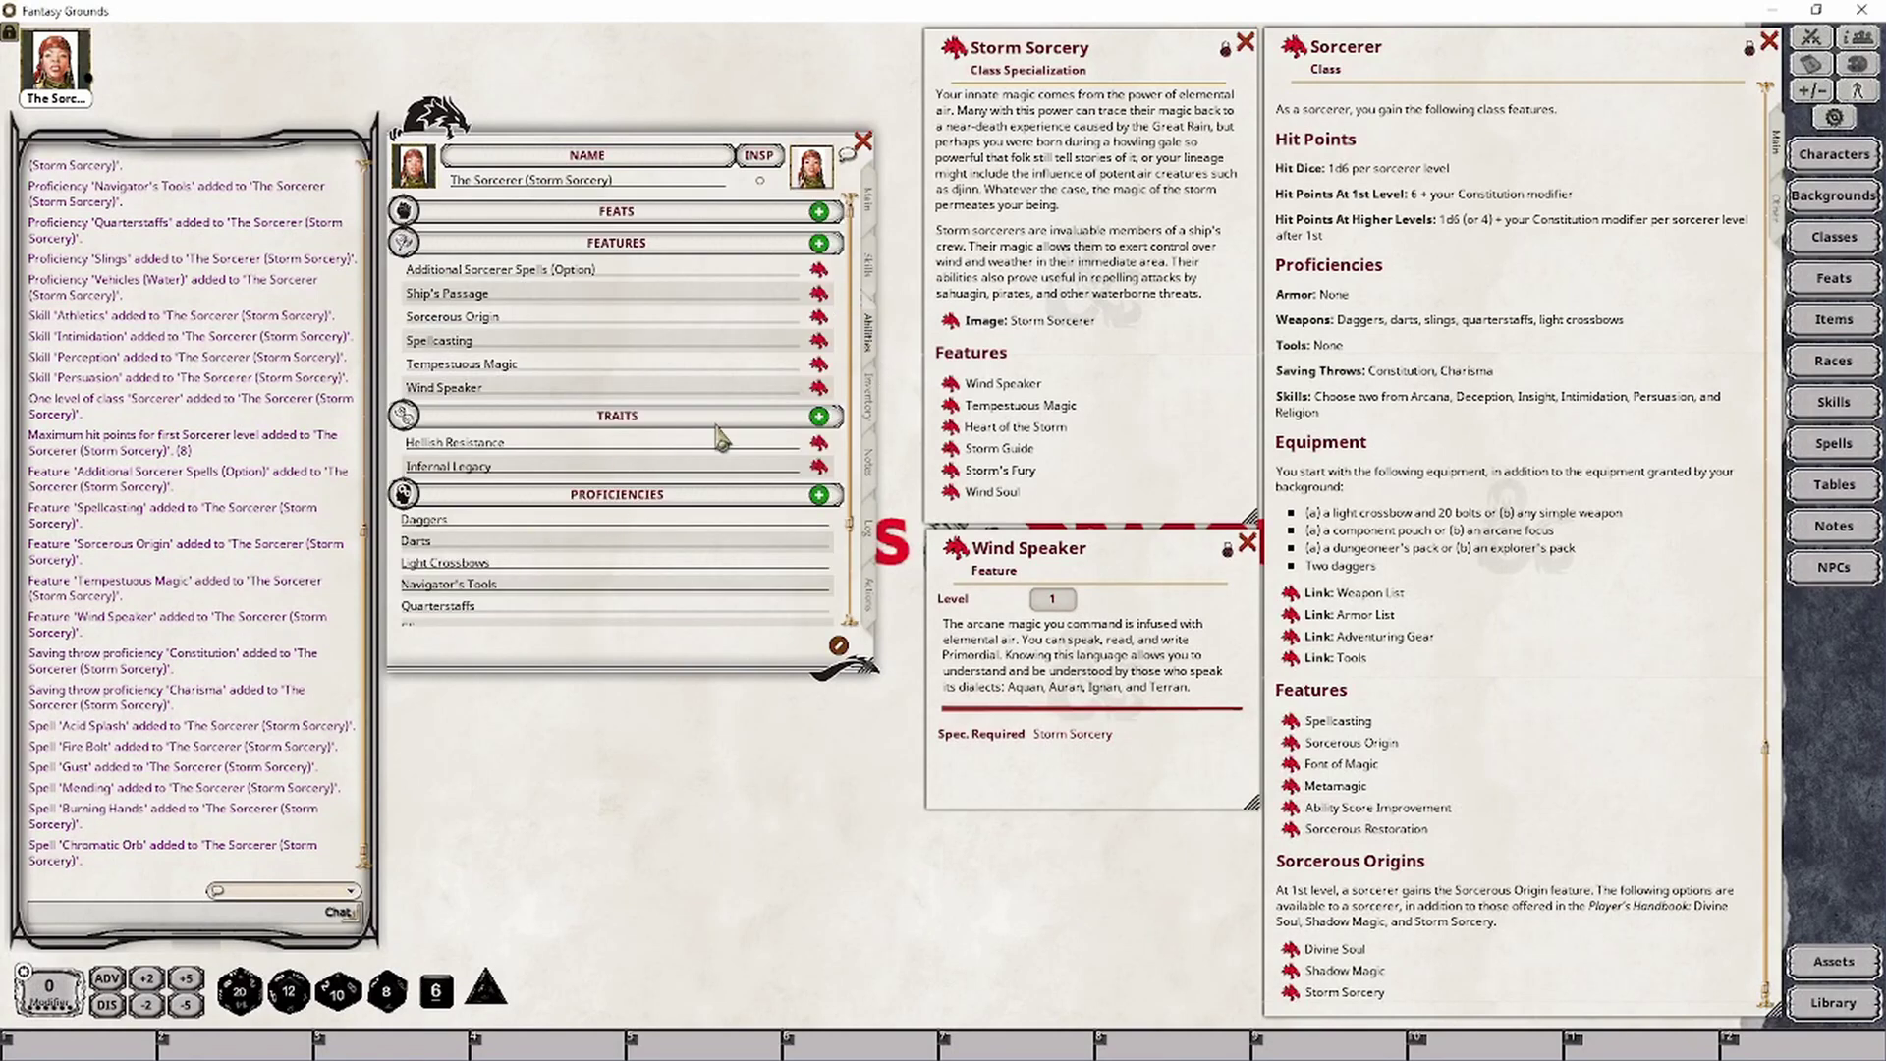
scroll(712, 401, down, 3)
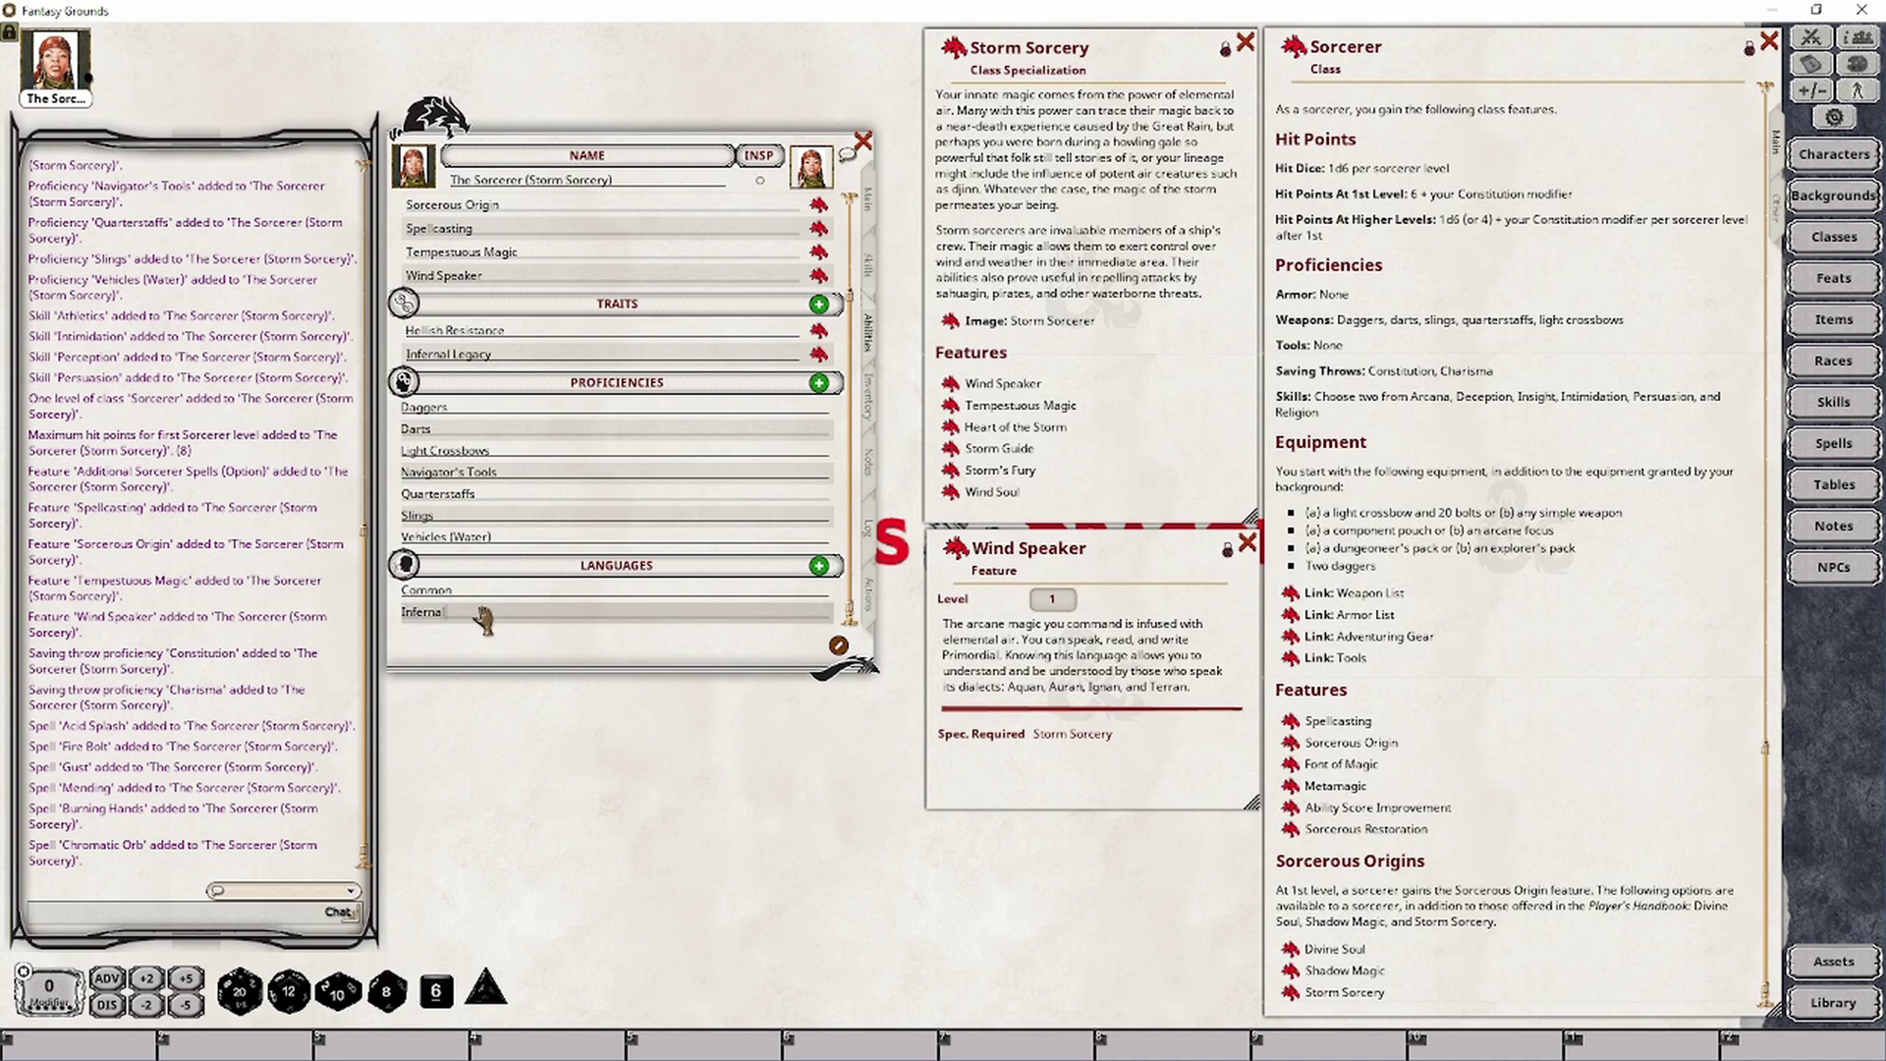
key(BackSpace)
key(BackSpace)
key(BackSpace)
key(BackSpace)
key(BackSpace)
key(BackSpace)
key(BackSpace)
key(BackSpace)
text(Aquan)
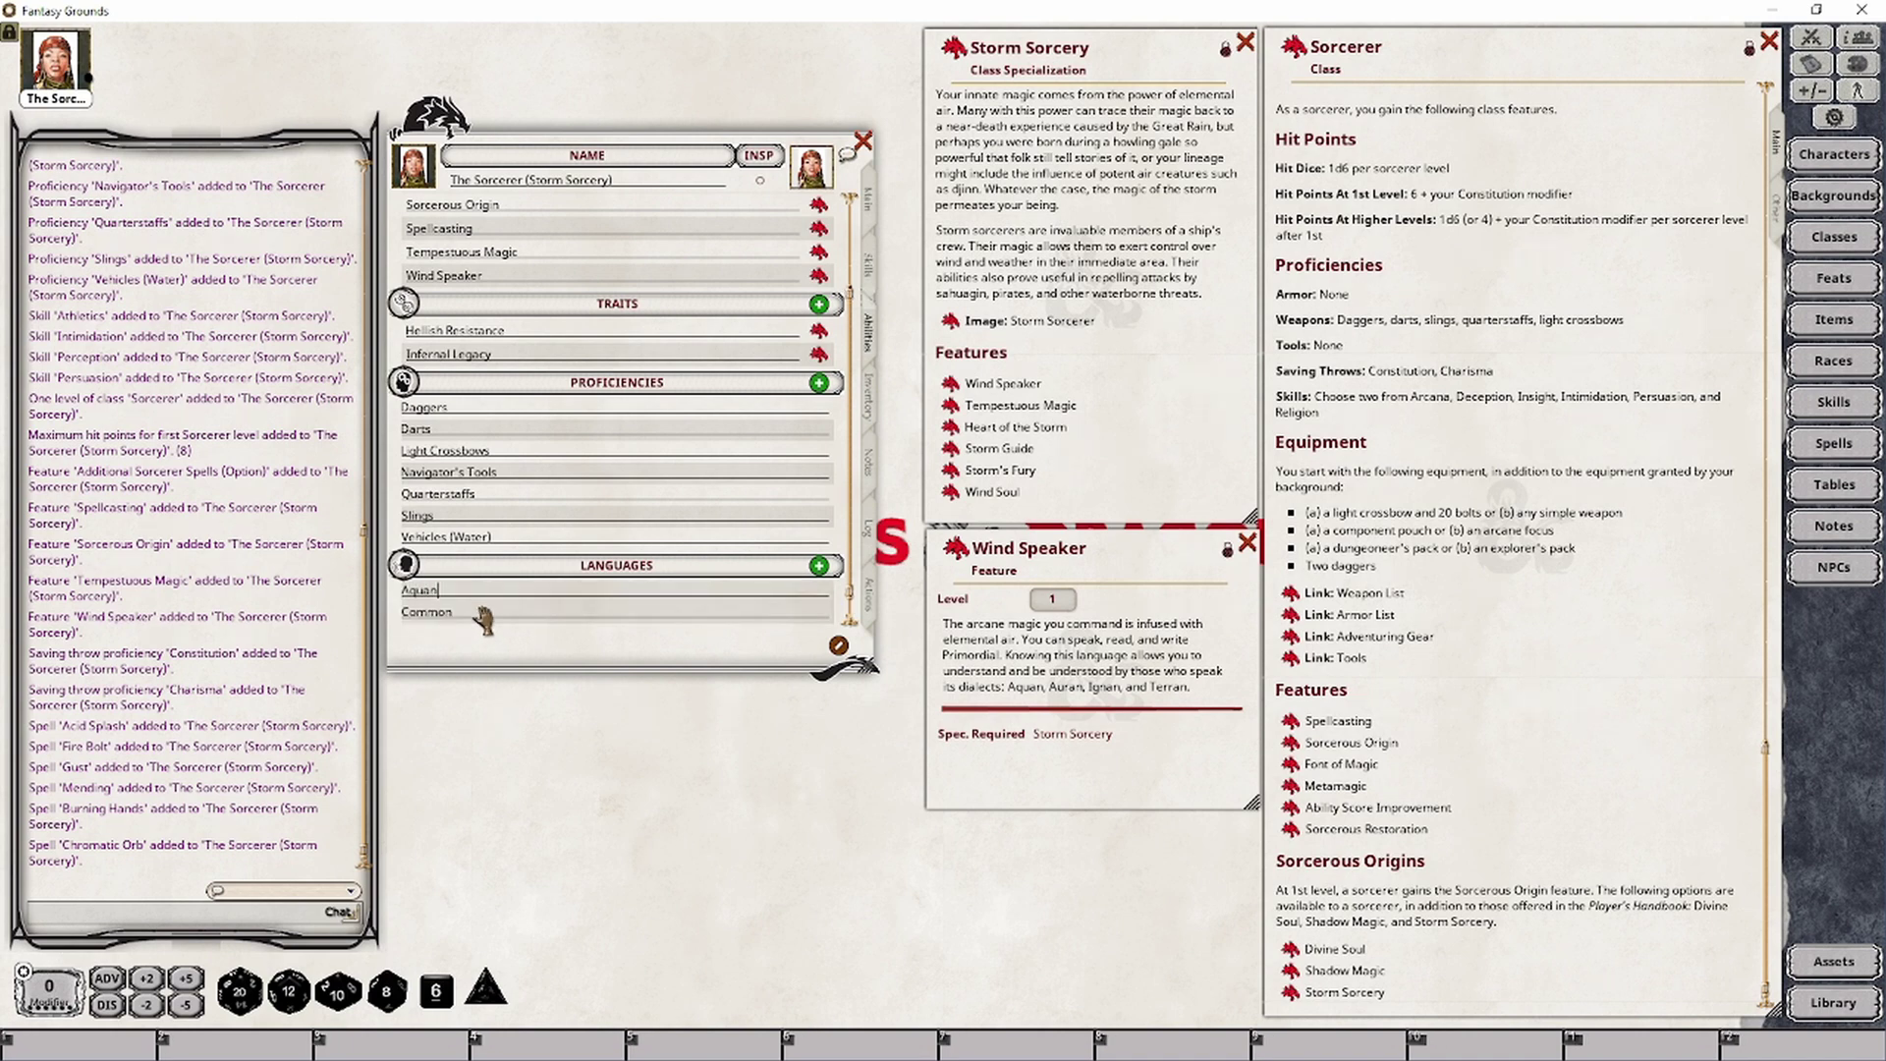
Step: Add Auran, Terran and Ignan as further entries in the character's list of languages
key(Return)
text(Aua)
text(an)
key(Return)
text(Terra)
key(Return)
text(Ignan)
scroll(494, 614, down, 2)
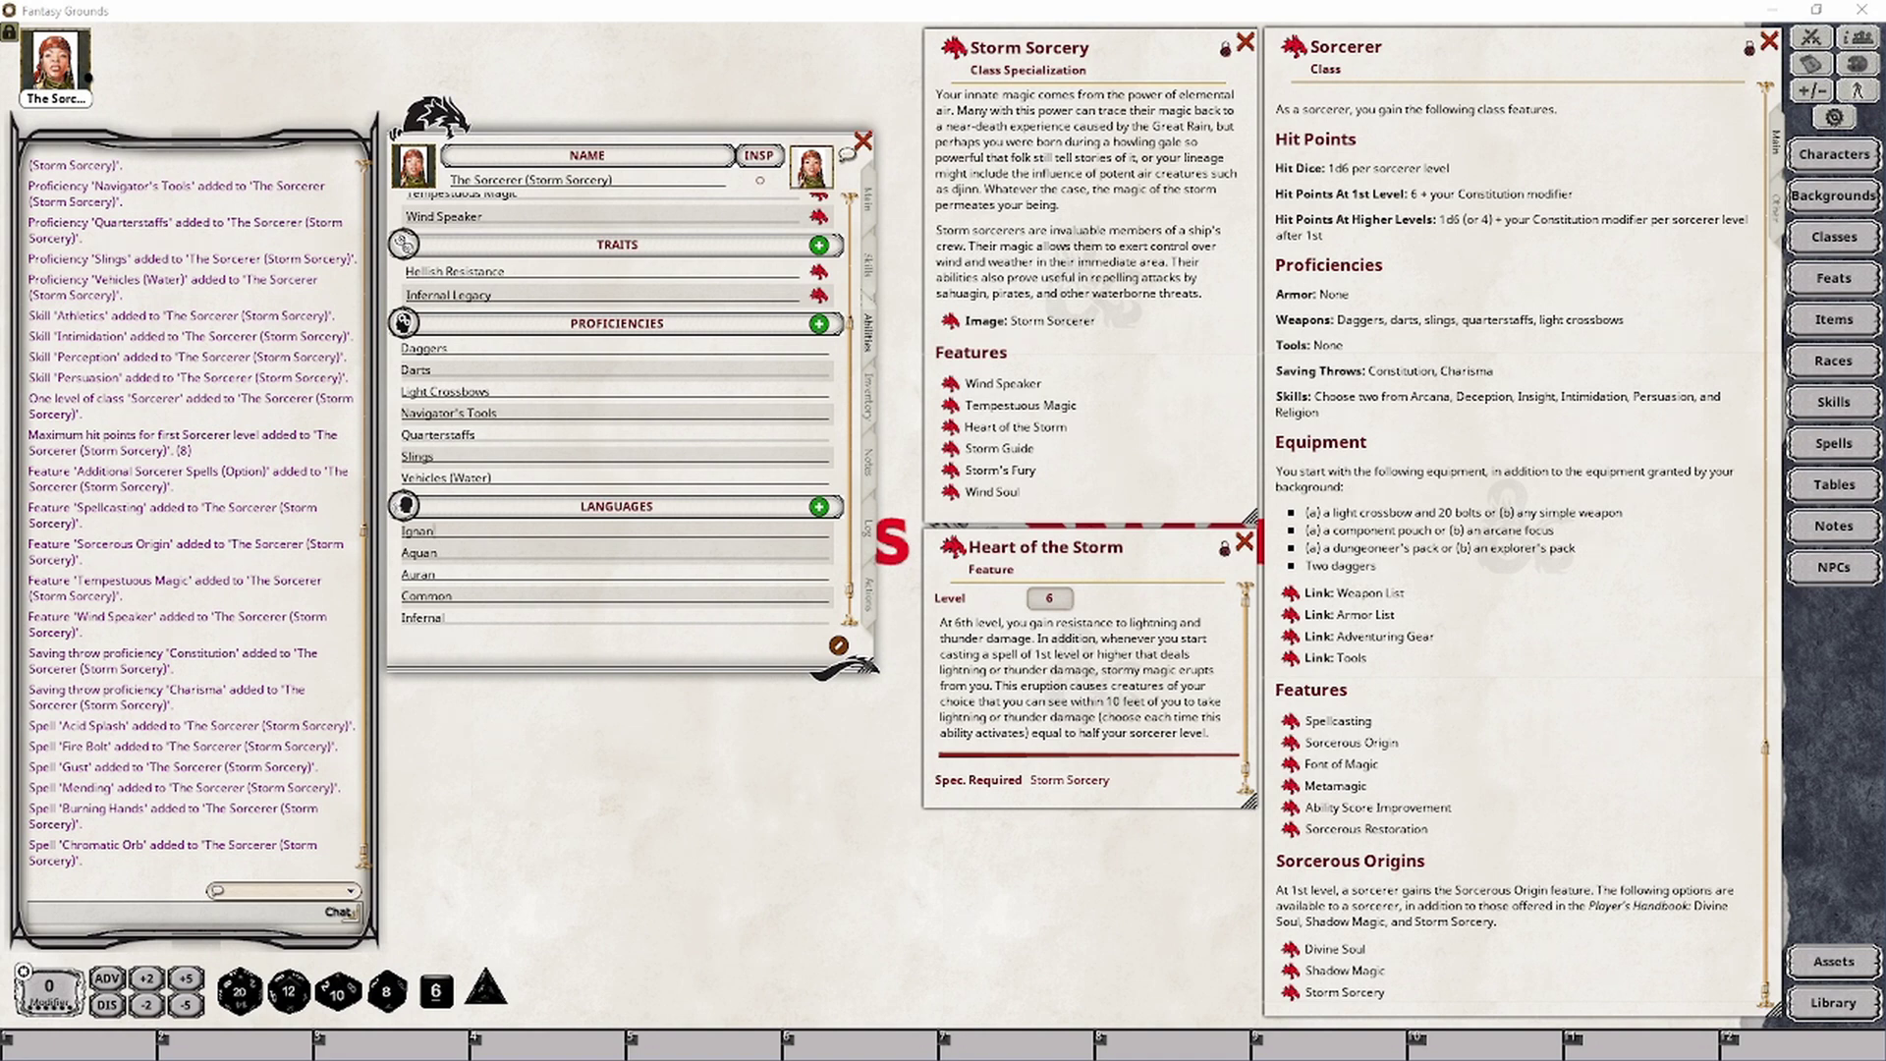
Step: Add the Heart of the Storm feature to the character's actions and set its group to Storm Sorcery
click(870, 594)
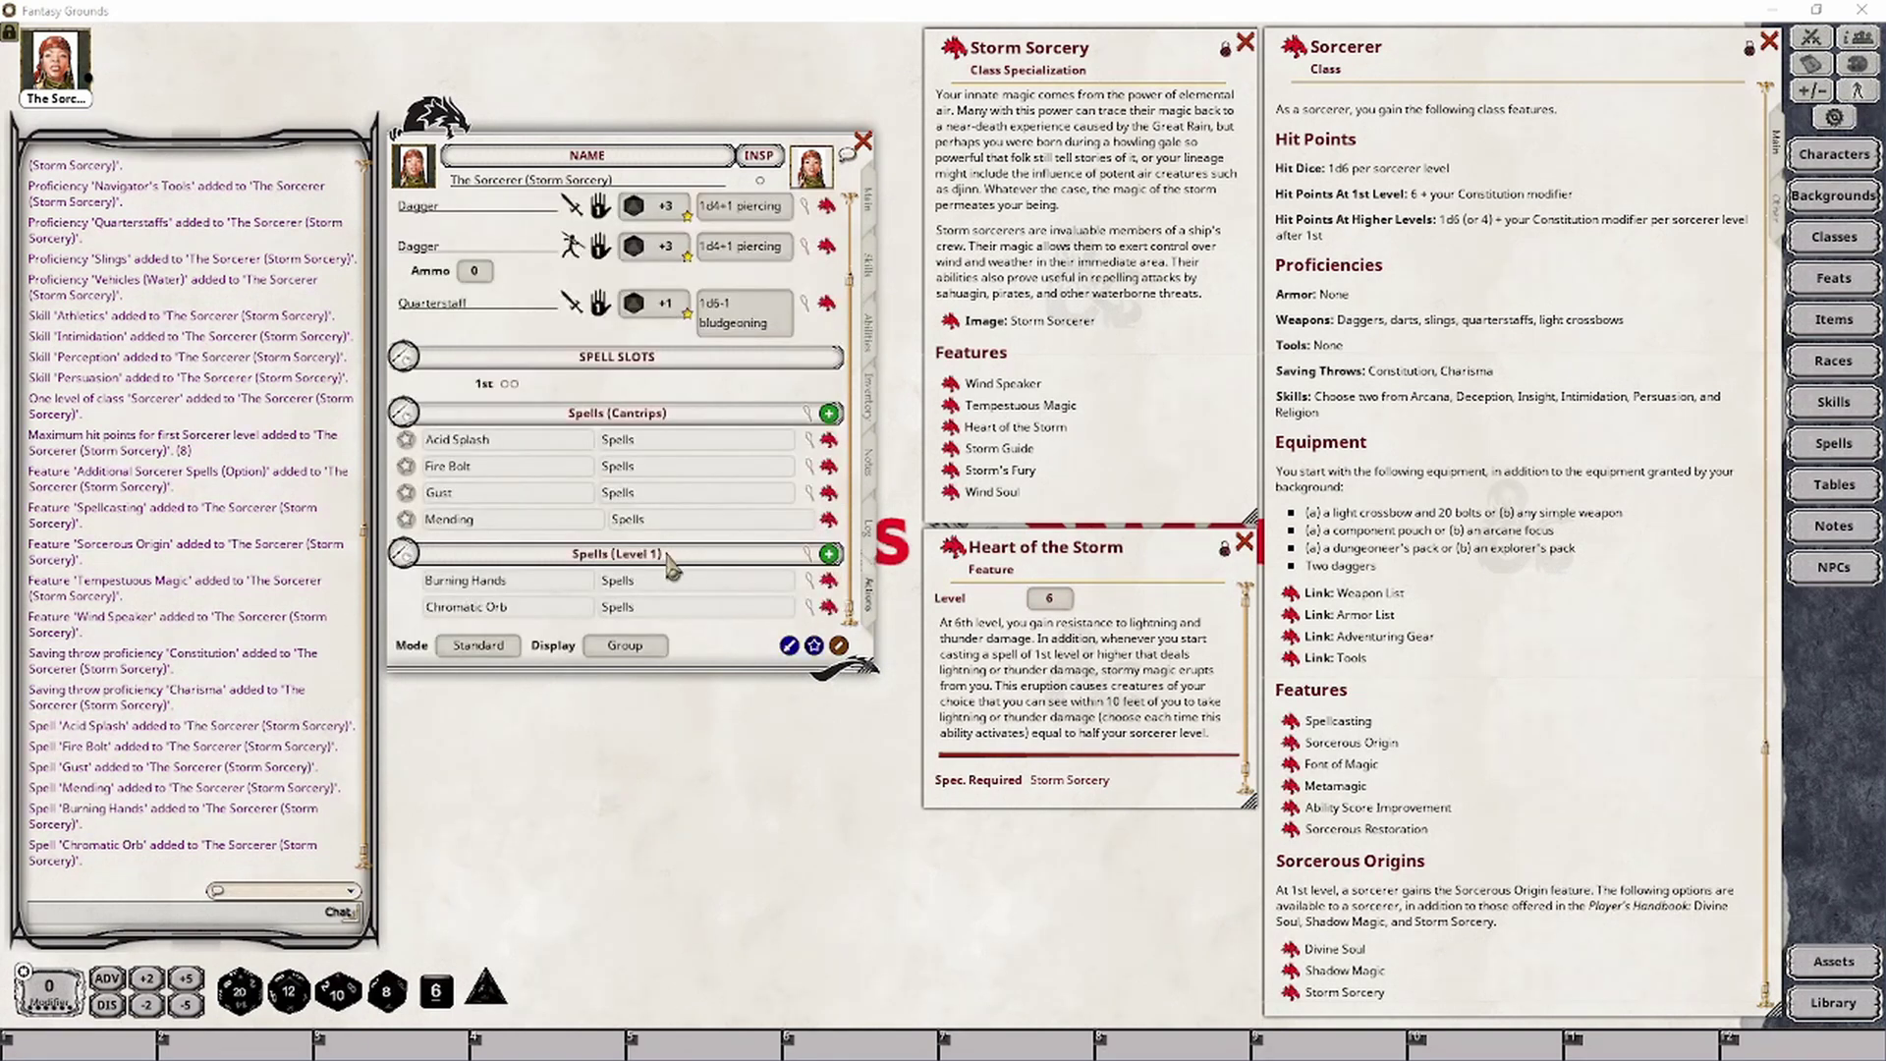
drag(949, 553, 745, 499)
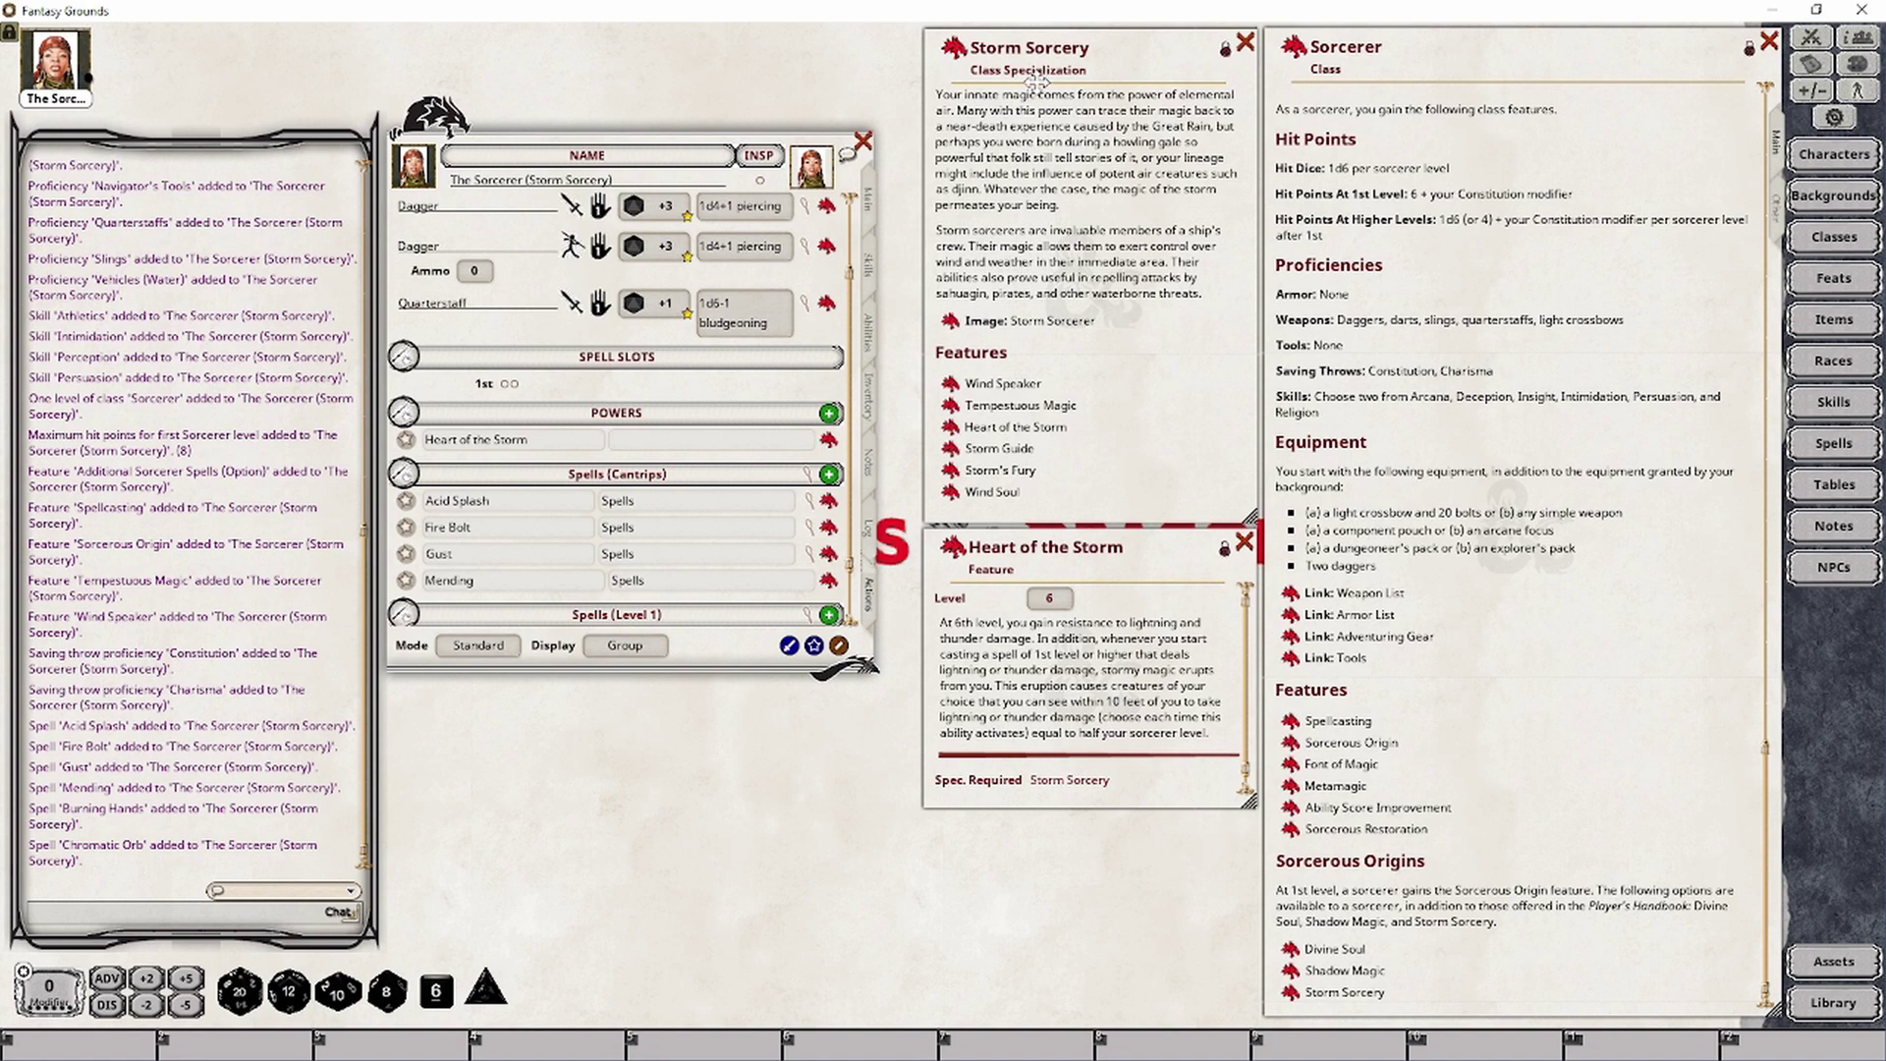
text(Storm Sorcery)
key(Tab)
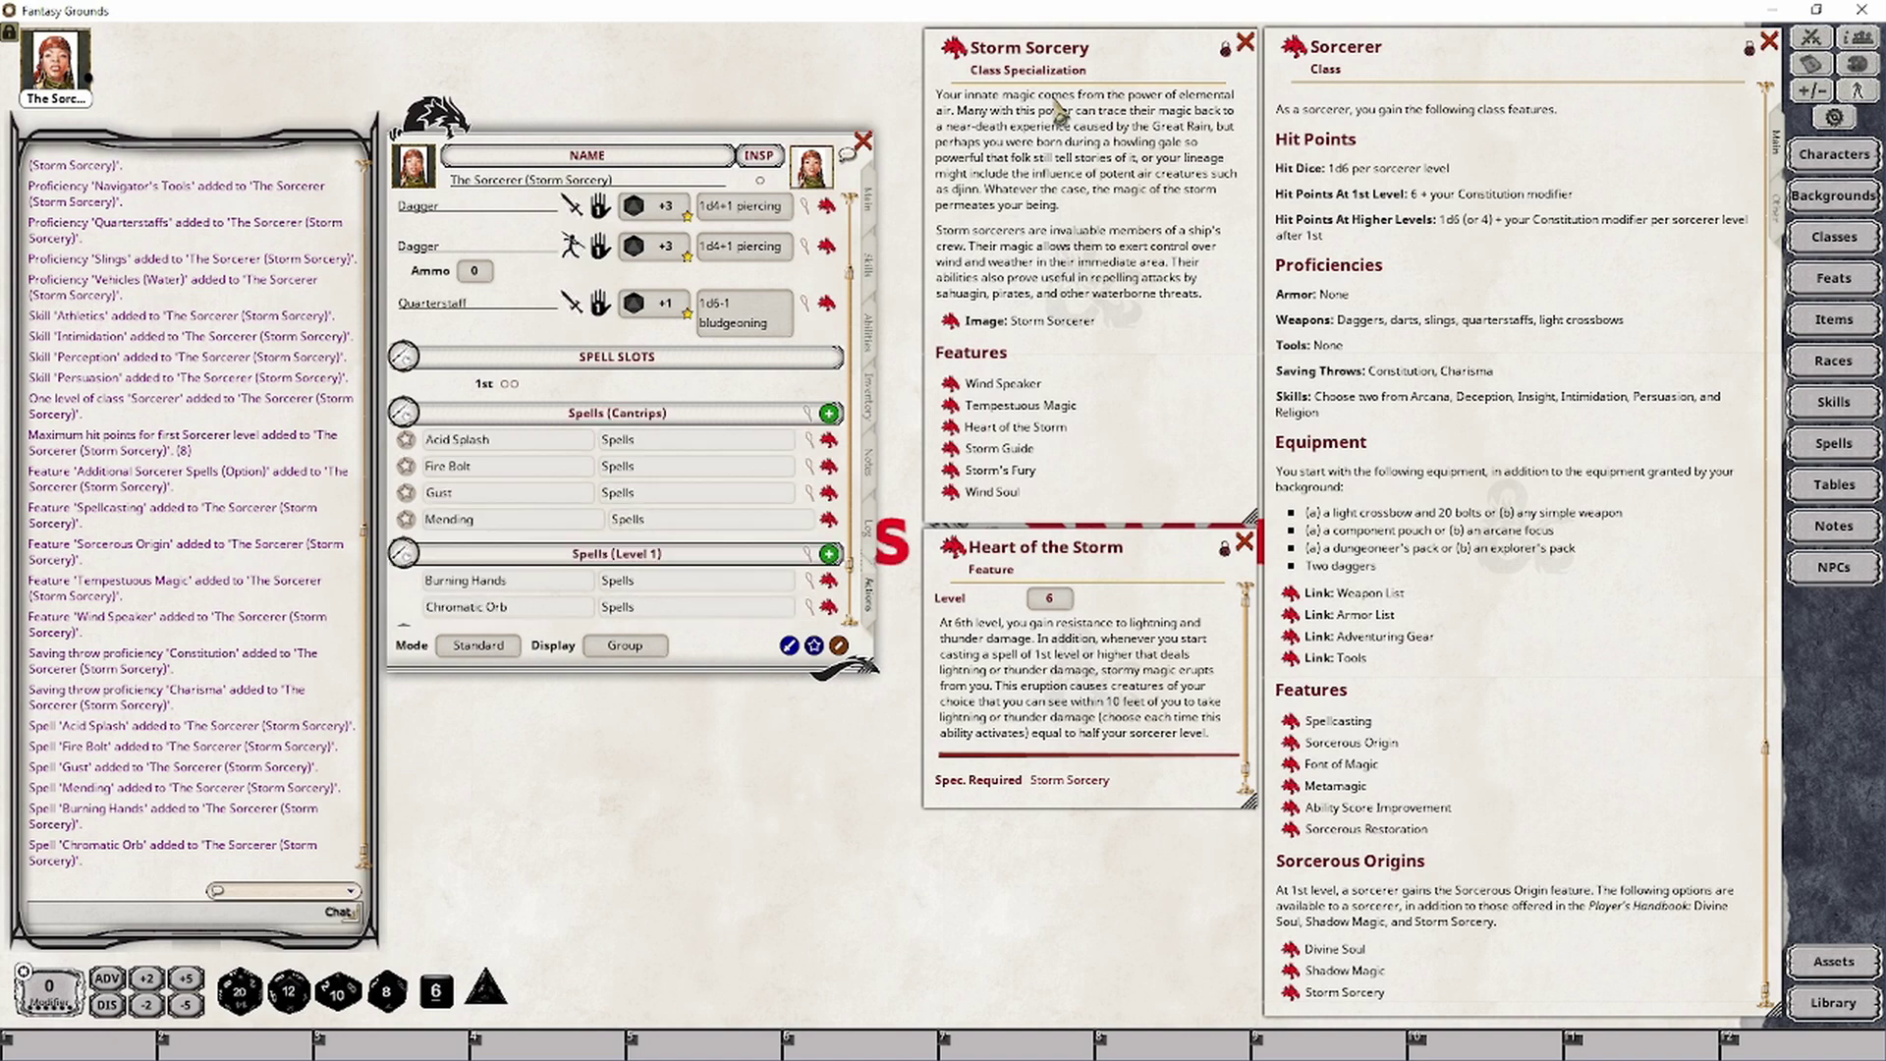
Step: Add one effect and two damage entries to the Heart of the Storm power
scroll(693, 442, down, 2)
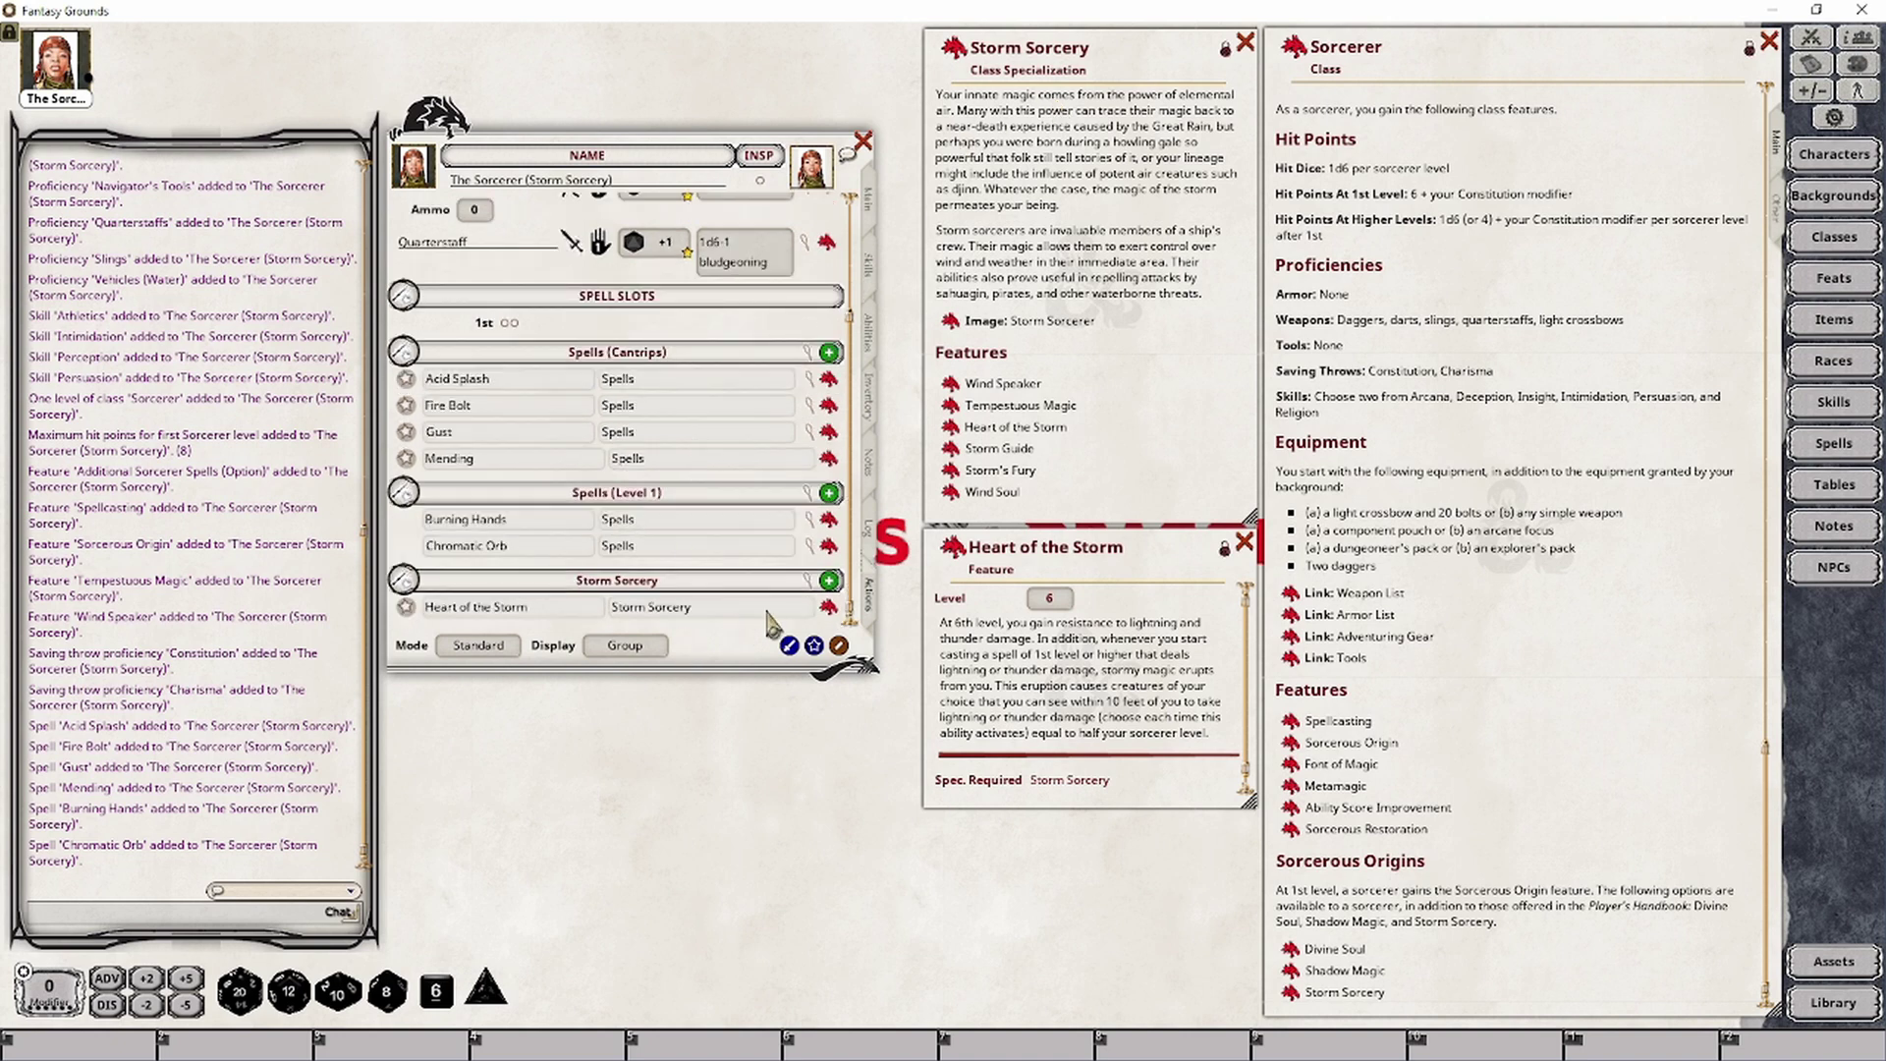
right_click(841, 644)
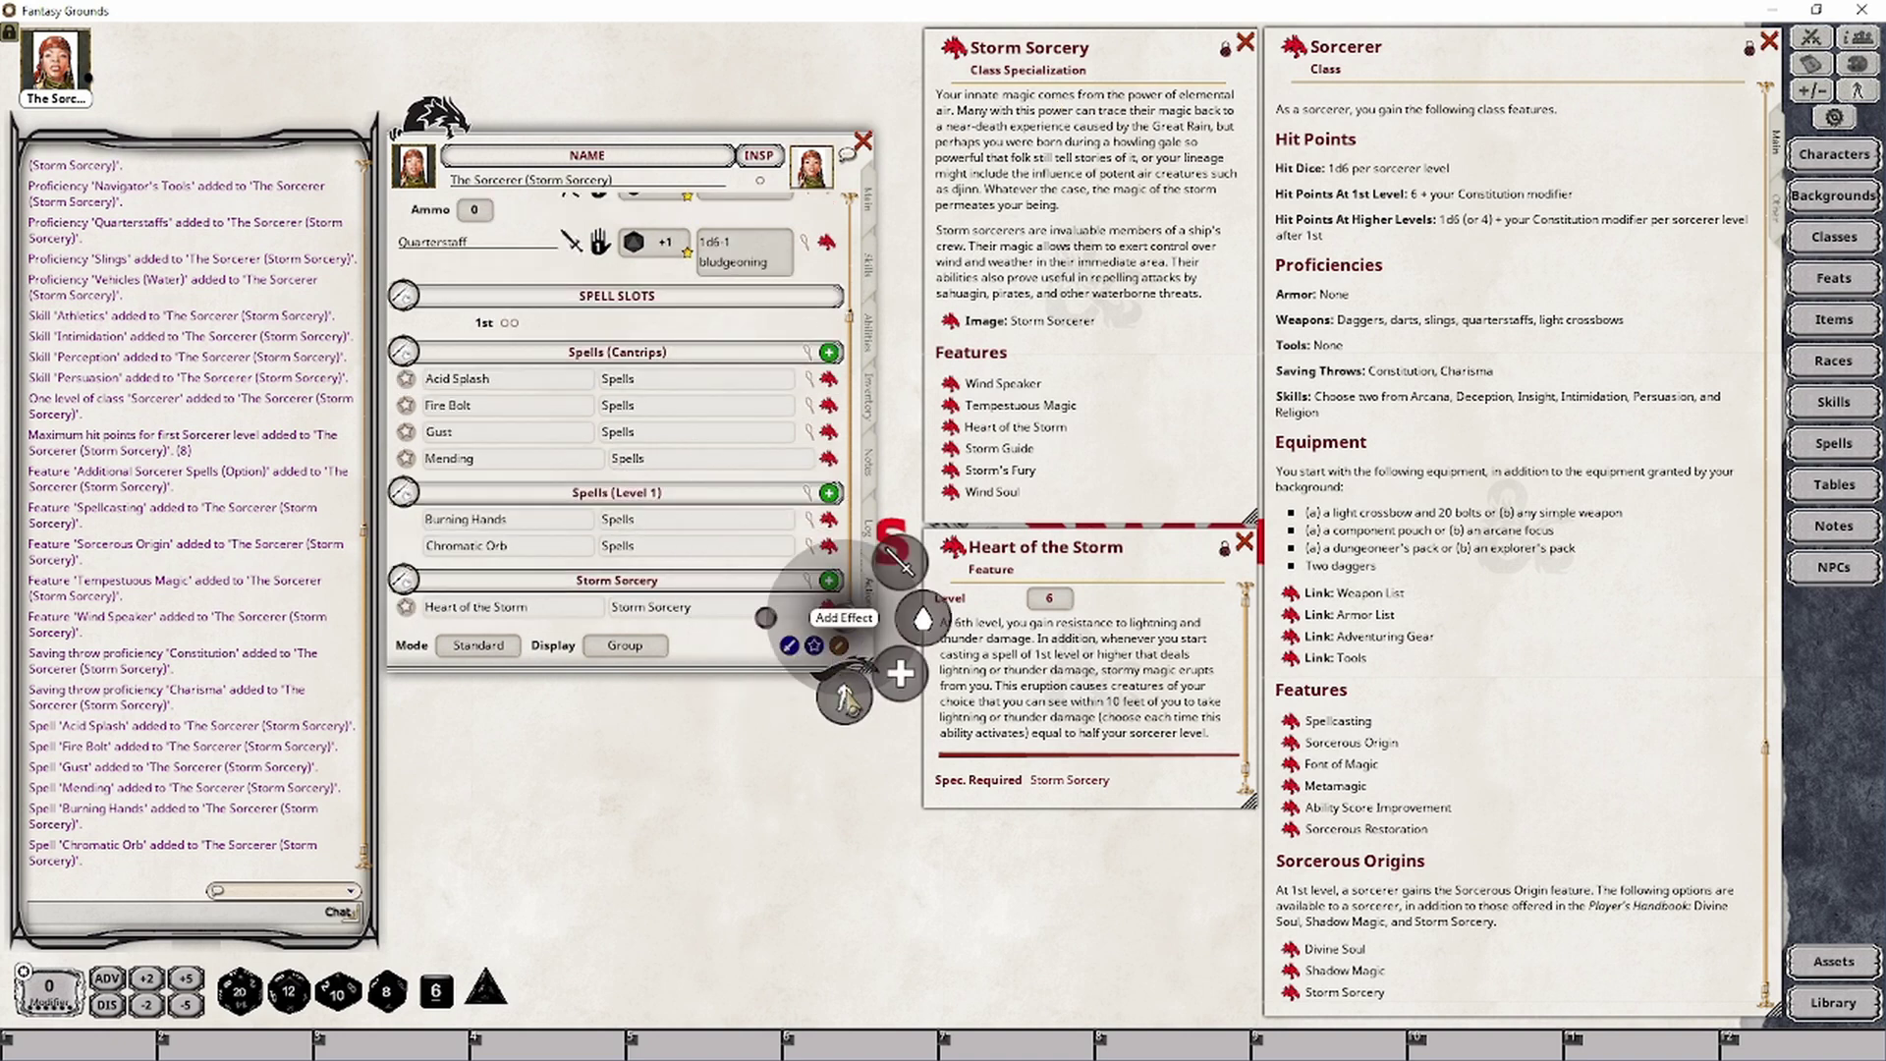
click(845, 699)
scroll(786, 619, down, 1)
right_click(761, 609)
click(831, 610)
click(901, 619)
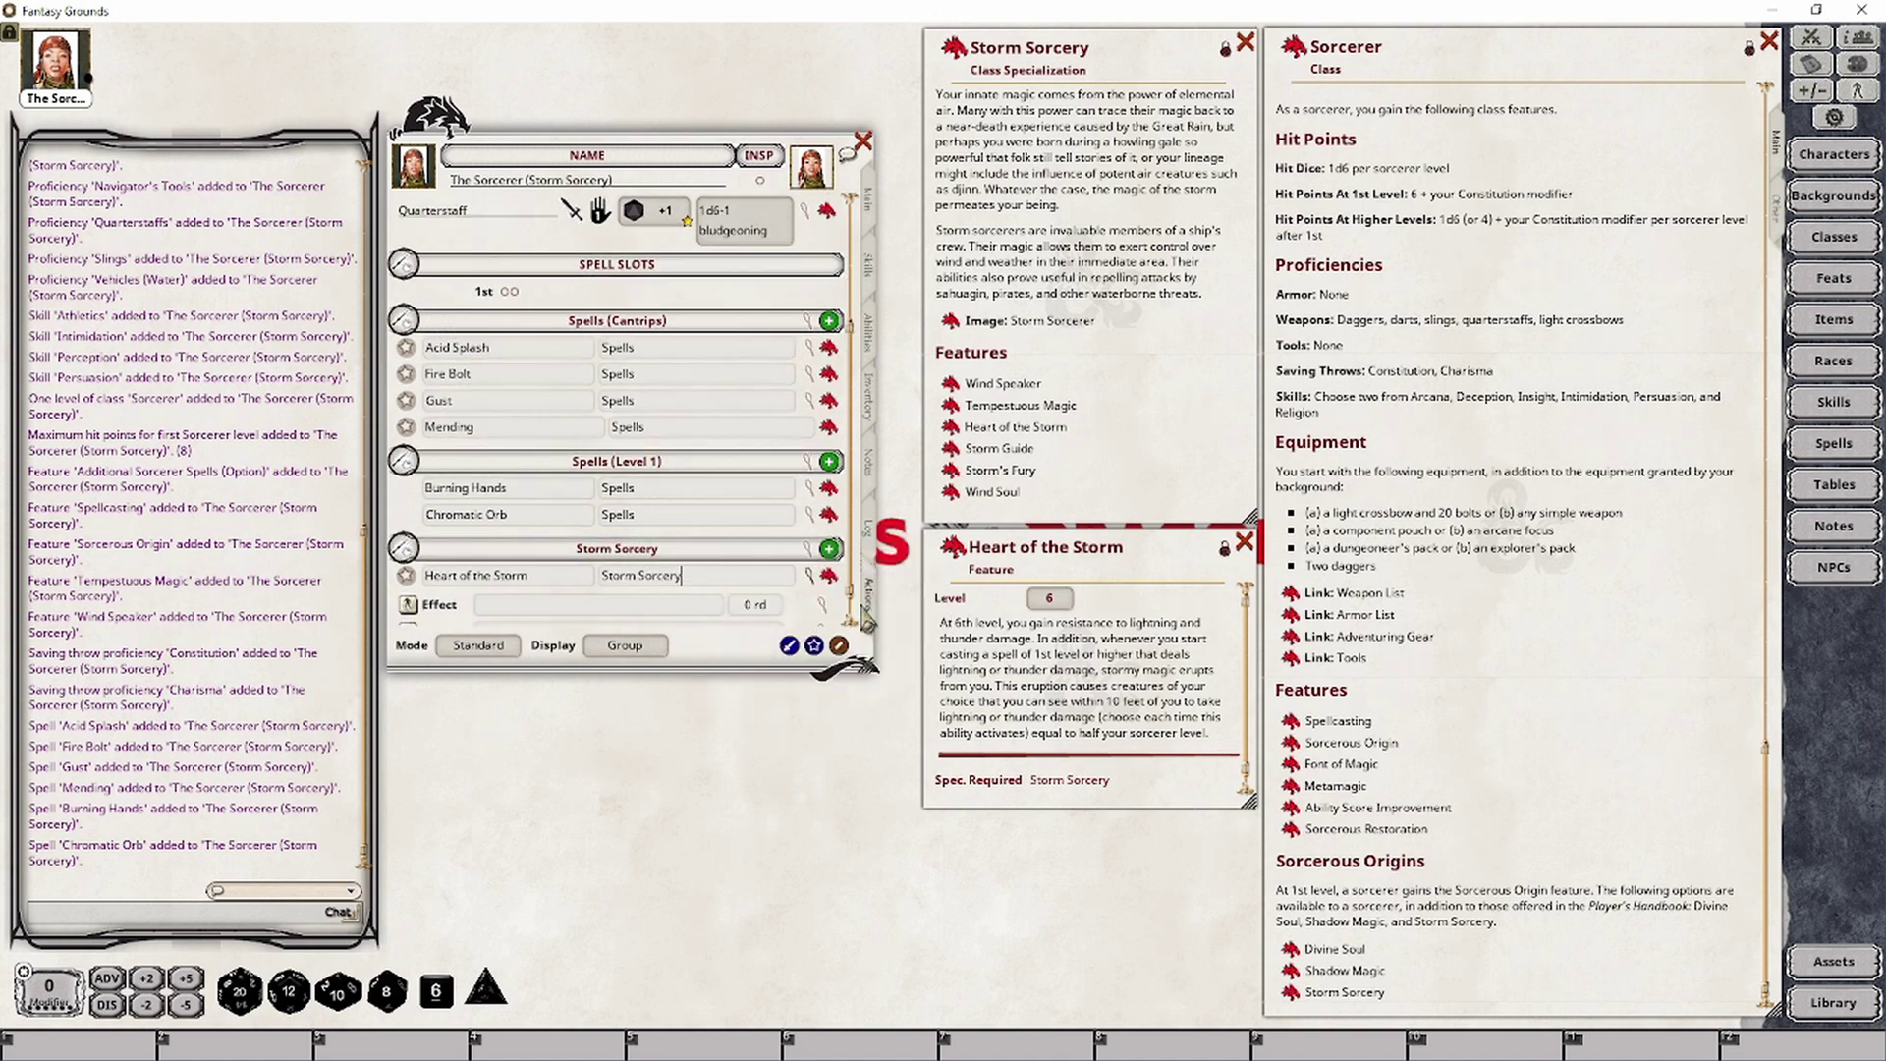
scroll(795, 587, down, 1)
right_click(761, 578)
click(838, 580)
click(924, 582)
Step: Define the Heart of the Storm effect as "Heart of the Storm; RESIST: lightning, thunder" with targeting set to Self
click(820, 587)
drag(899, 412, 652, 665)
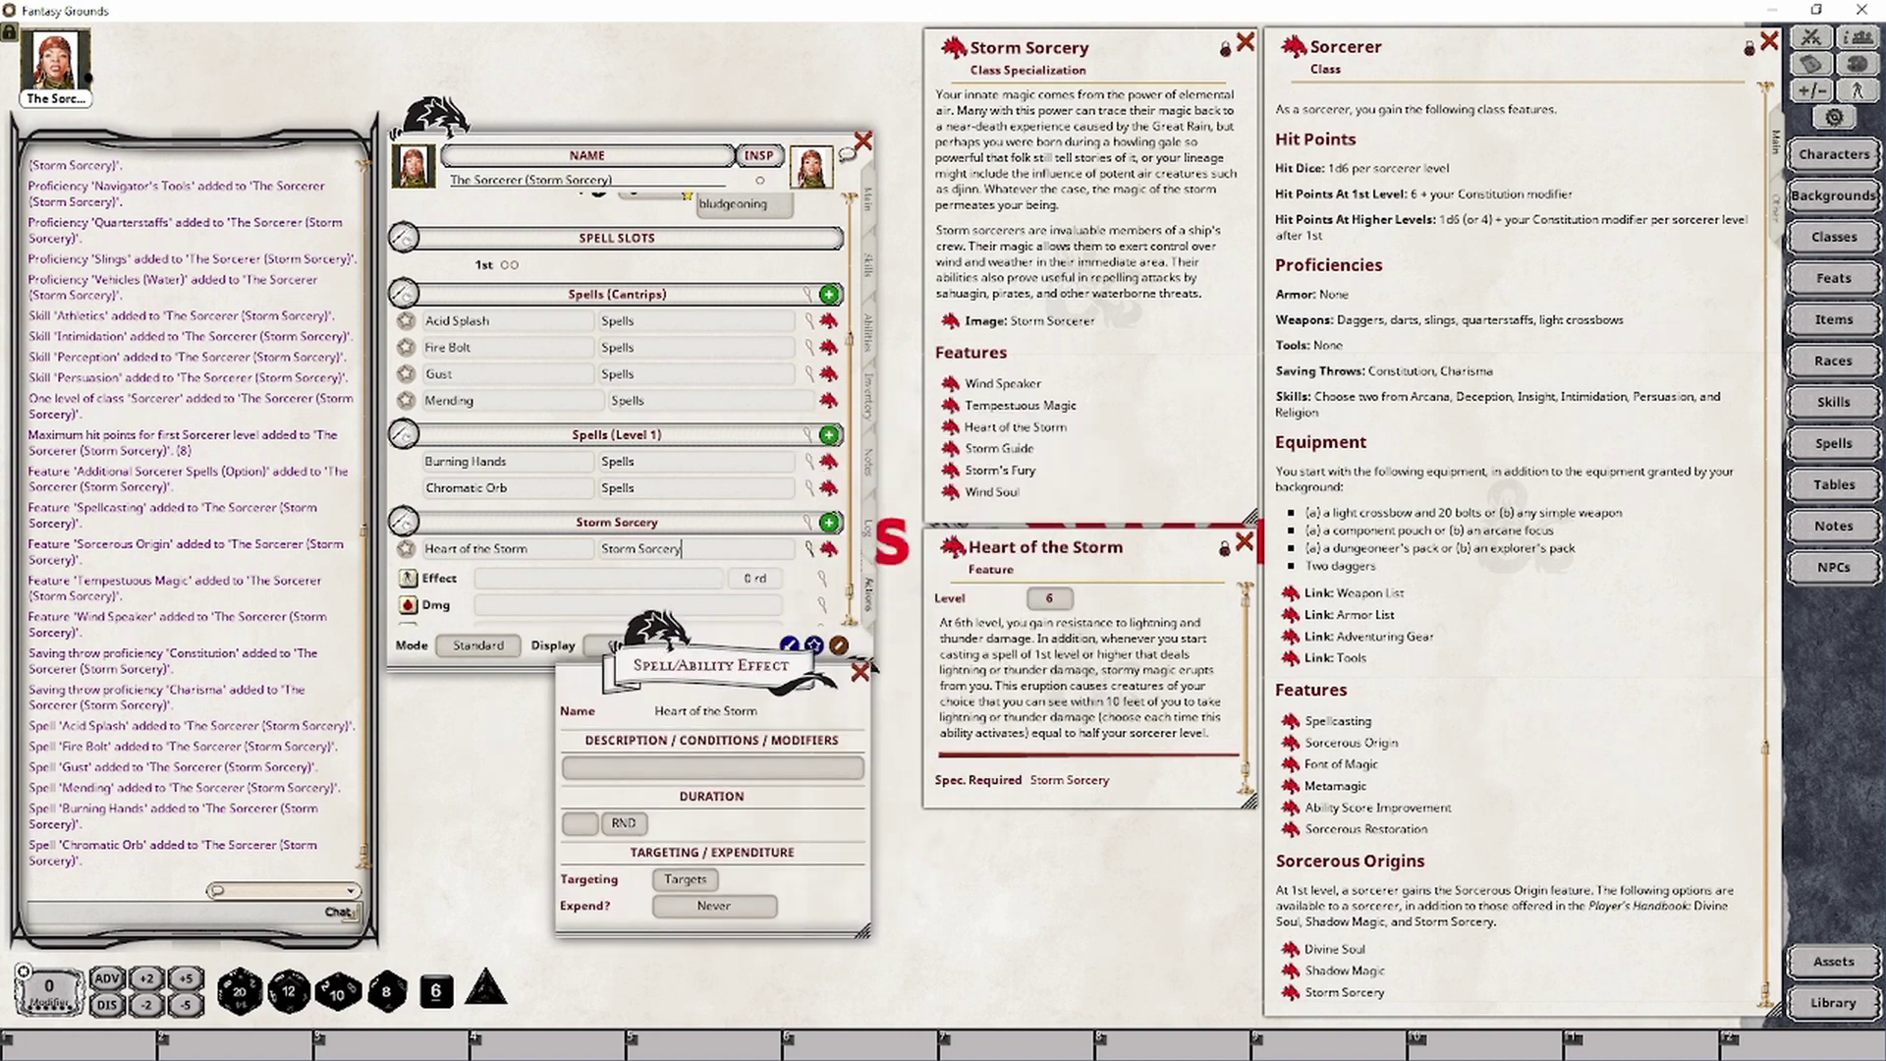
click(615, 771)
text(Heart of the Storm; RESIST: lightning, thunder)
key(Return)
click(583, 768)
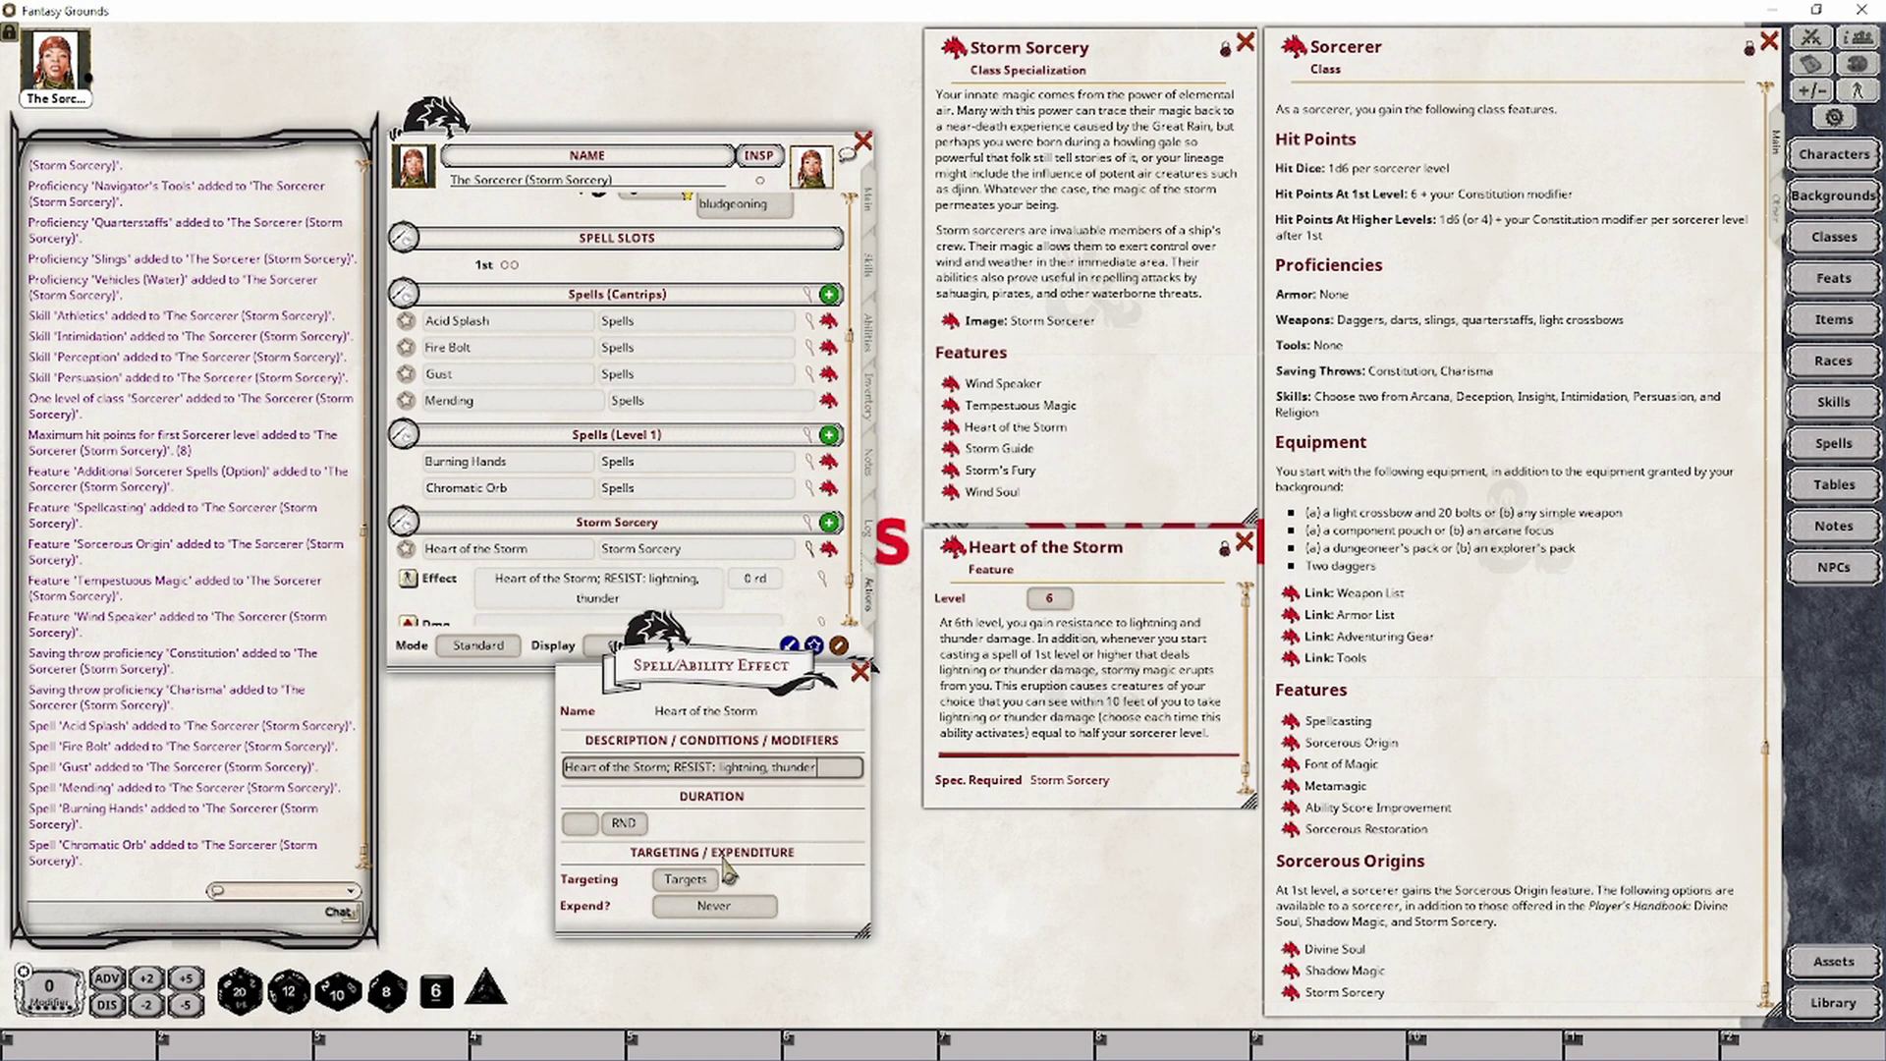
click(686, 879)
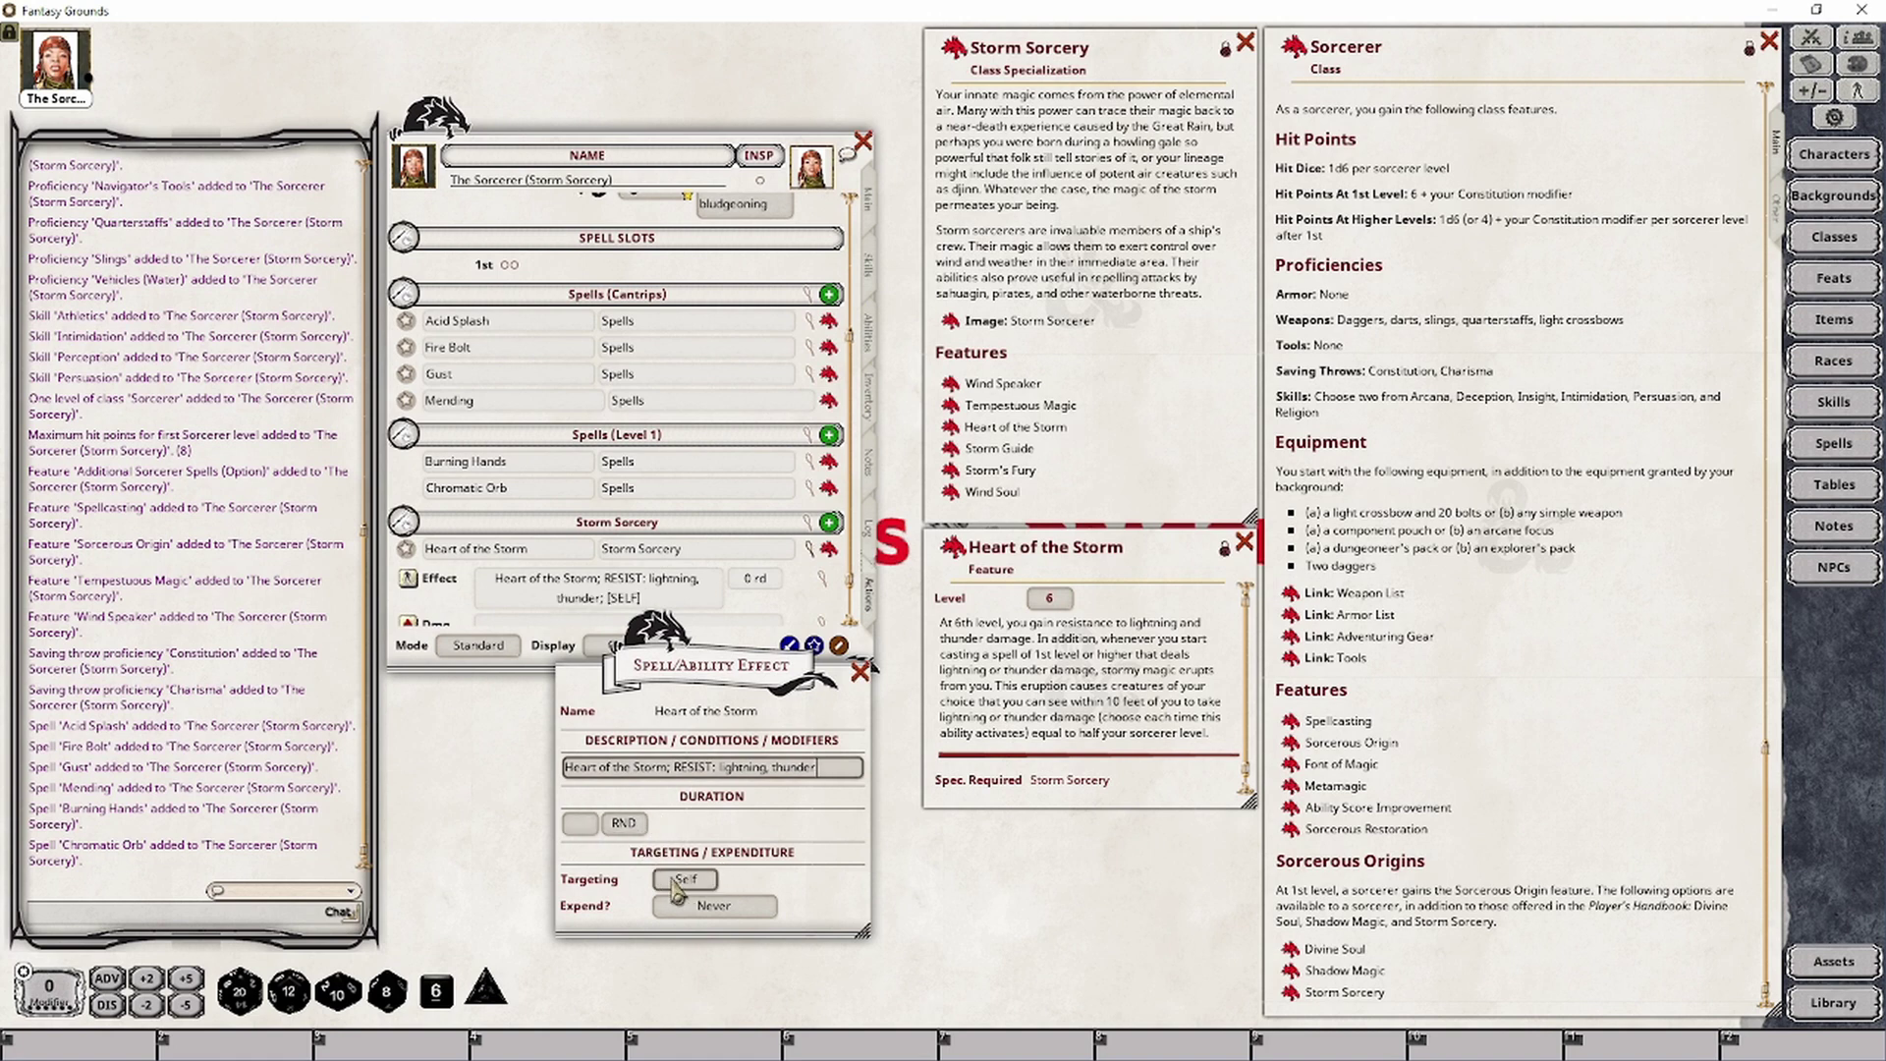
click(860, 673)
Step: Set the first Heart of the Storm damage entry to 0.5 times the sorcerer level with damage type thunder
scroll(793, 589, down, 1)
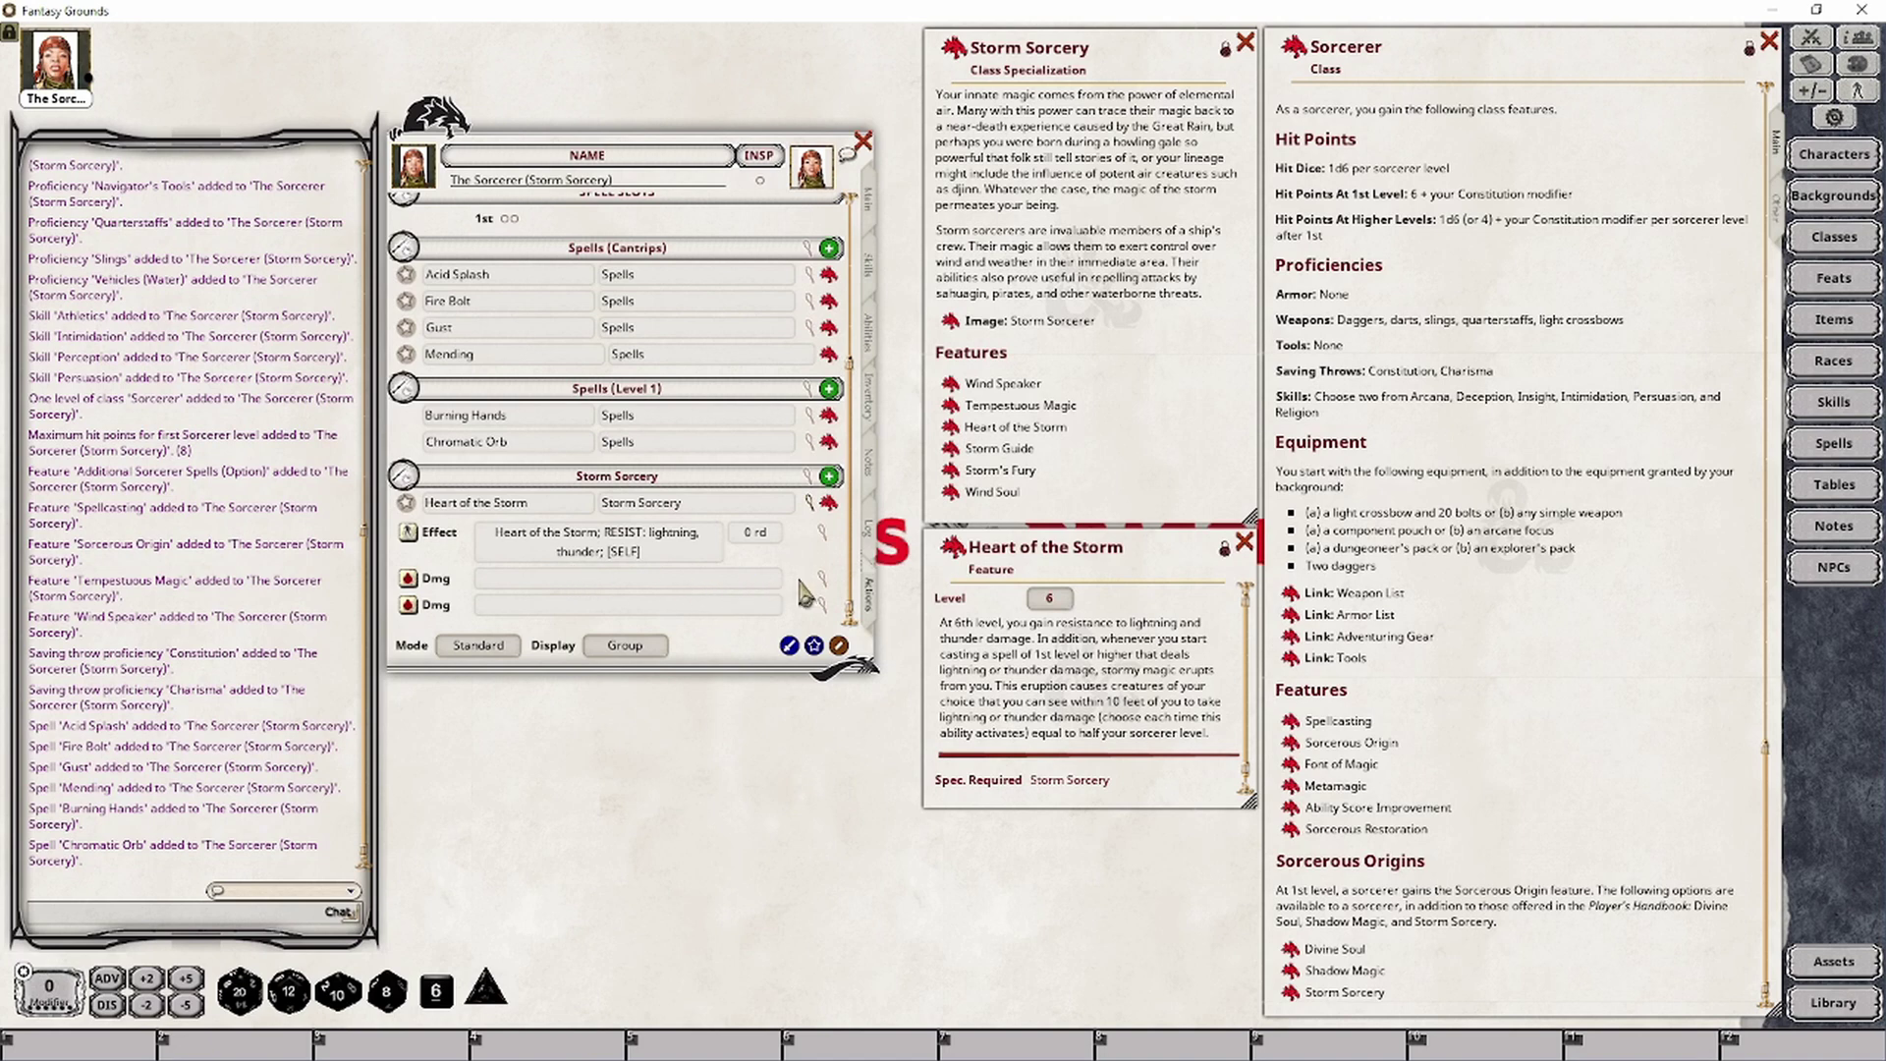
click(826, 592)
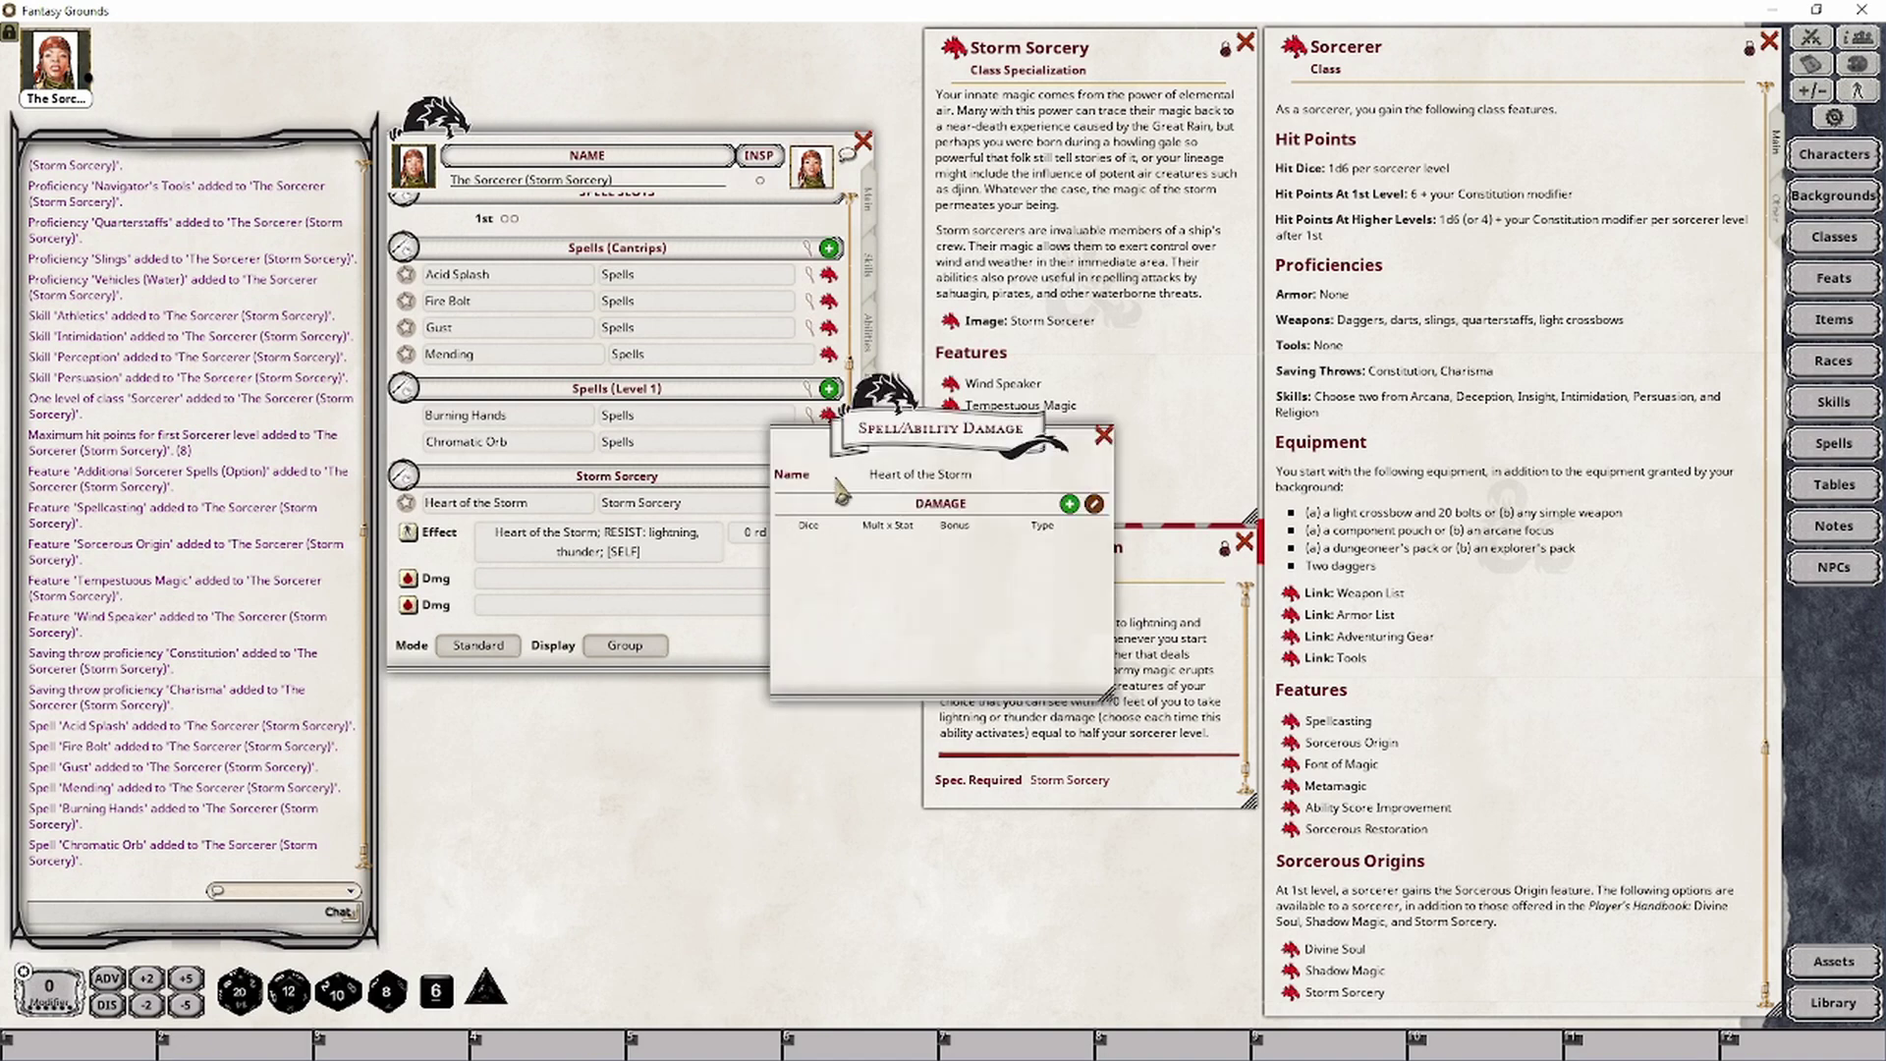
drag(889, 447, 589, 704)
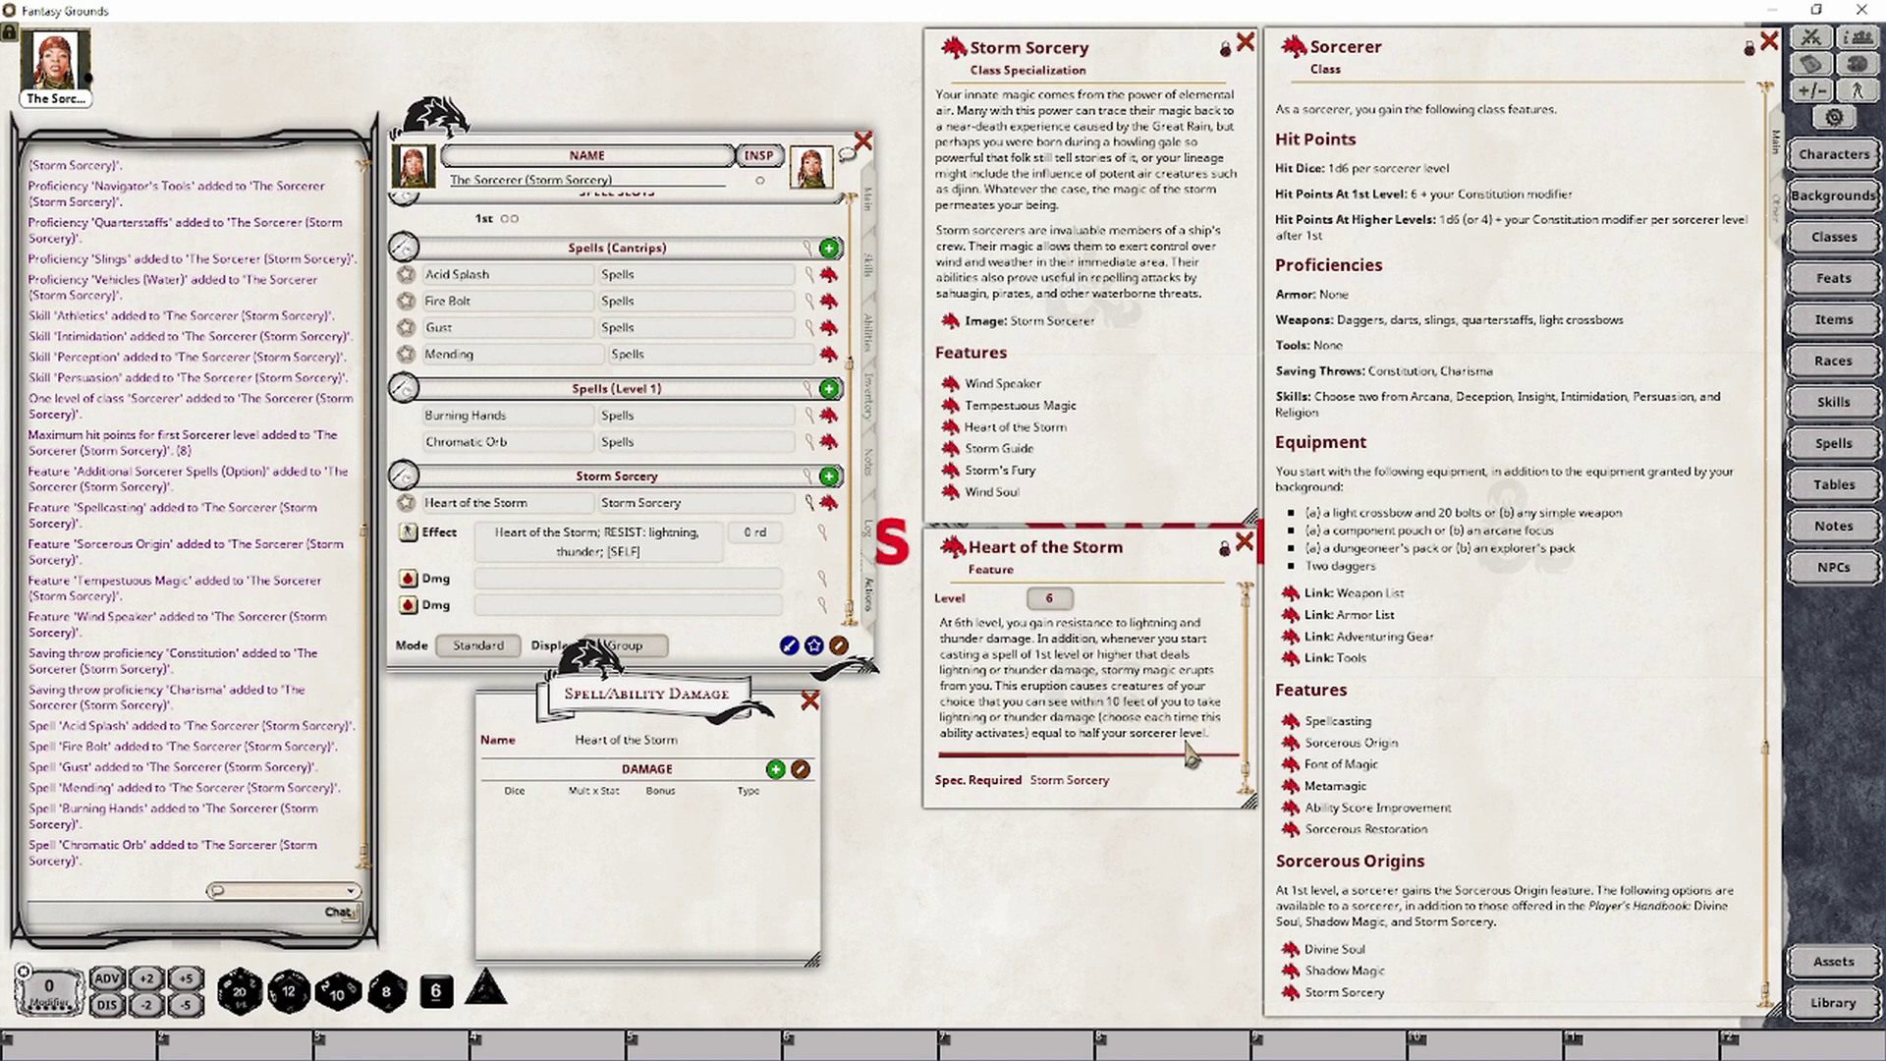
click(776, 769)
drag(645, 792, 741, 688)
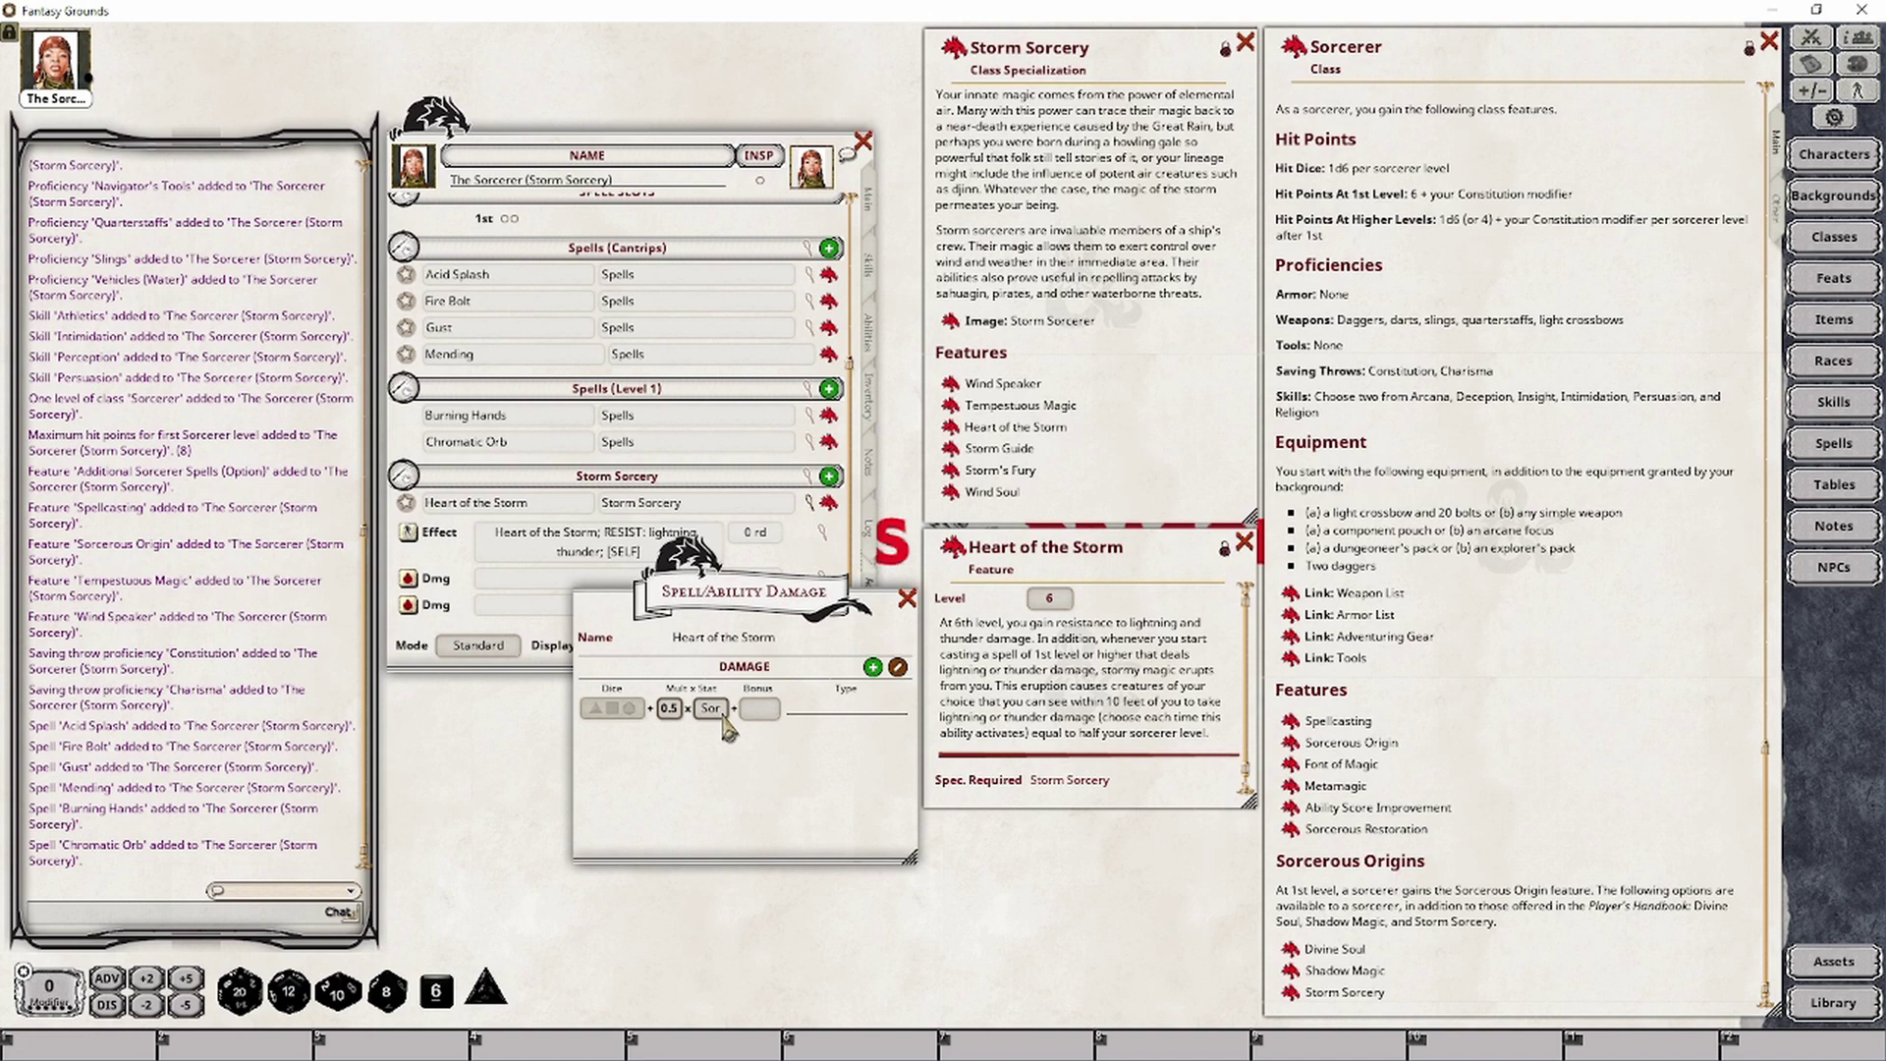
click(833, 712)
drag(750, 604, 767, 670)
text(thunder)
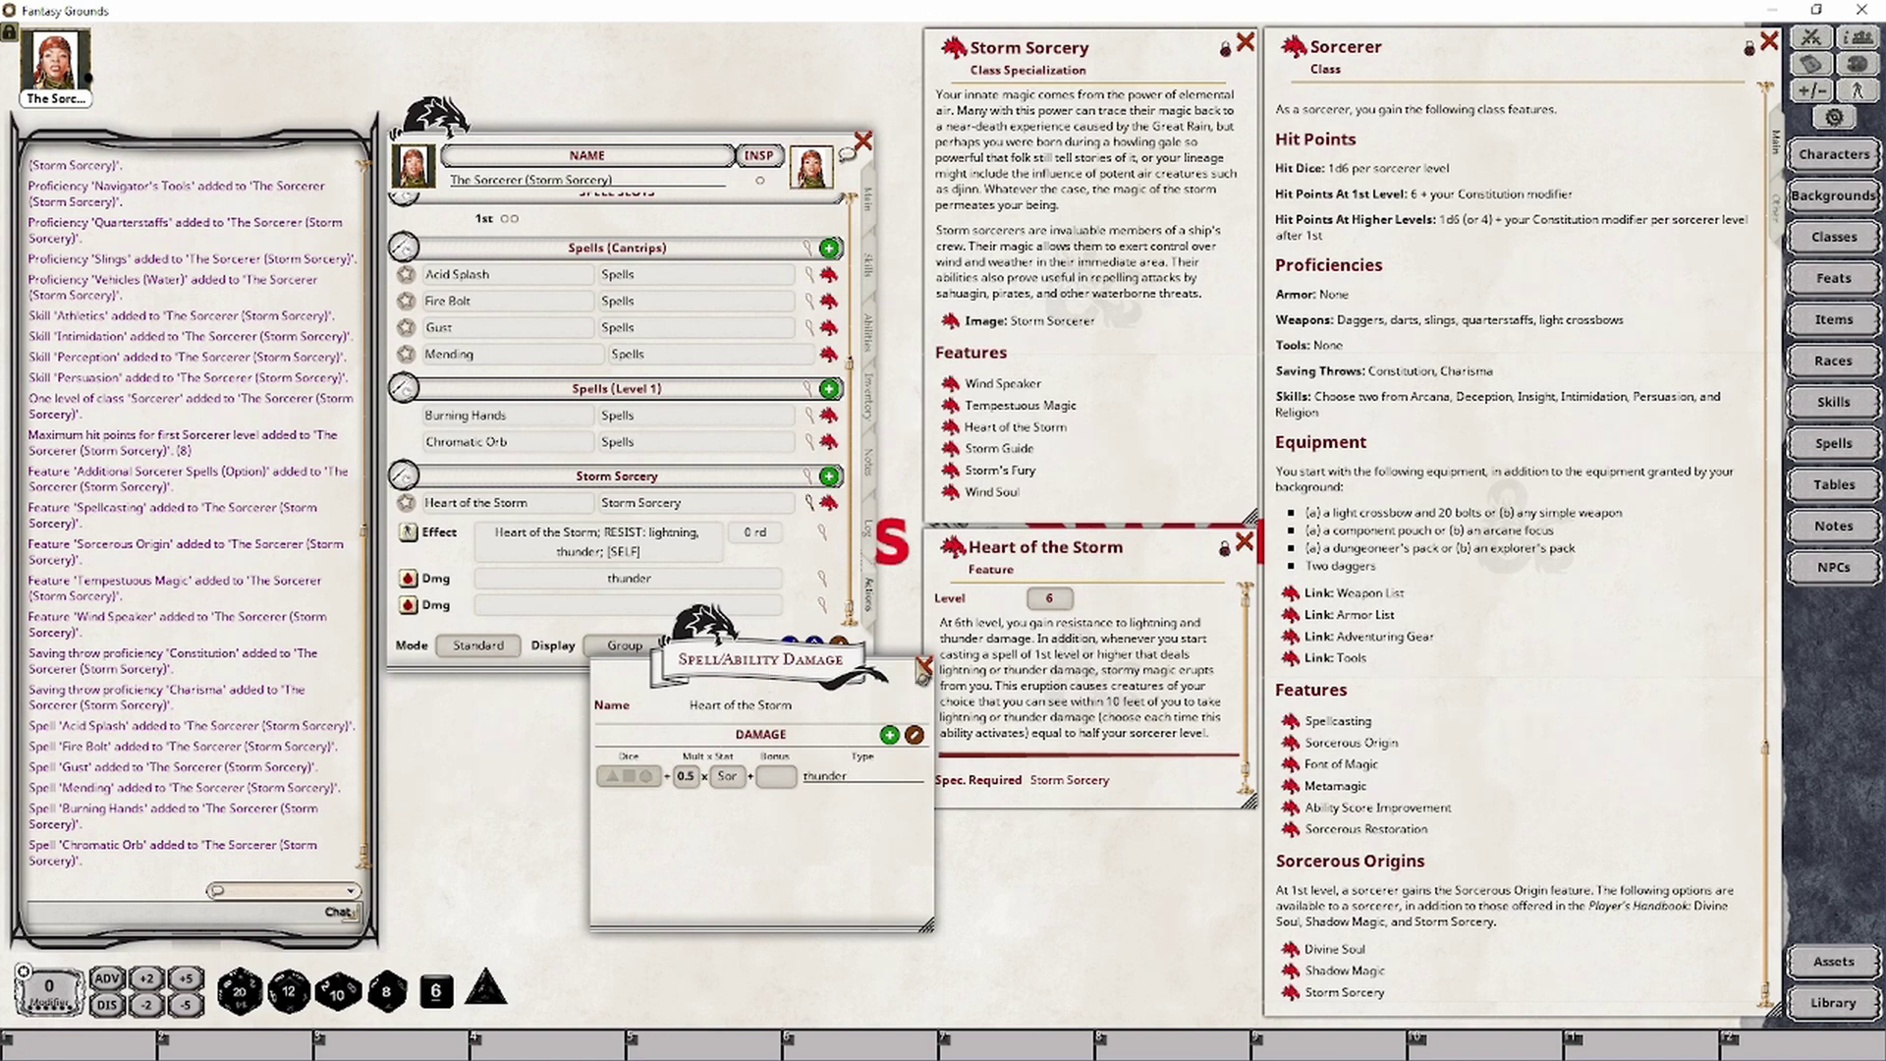
click(923, 666)
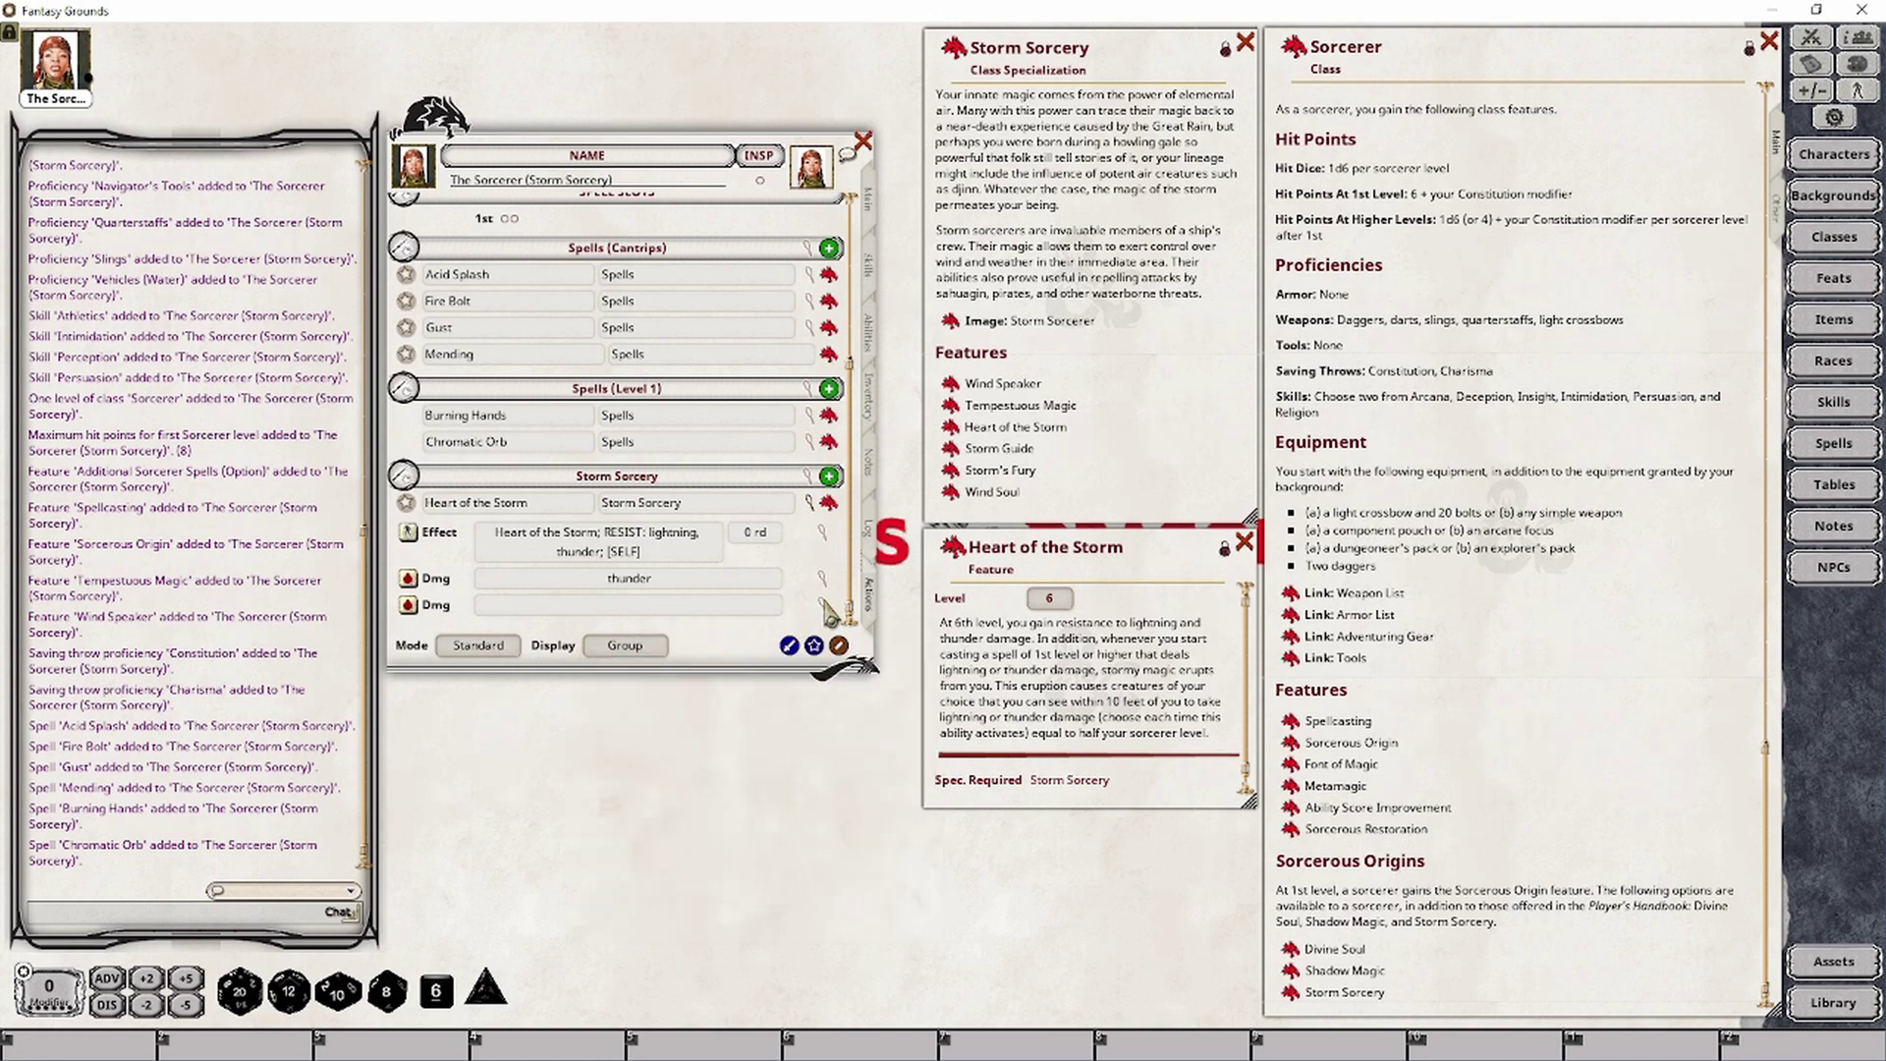
Step: Set the second Heart of the Storm damage entry to half the sorcerer level with damage type lightning
click(825, 603)
drag(905, 447, 769, 712)
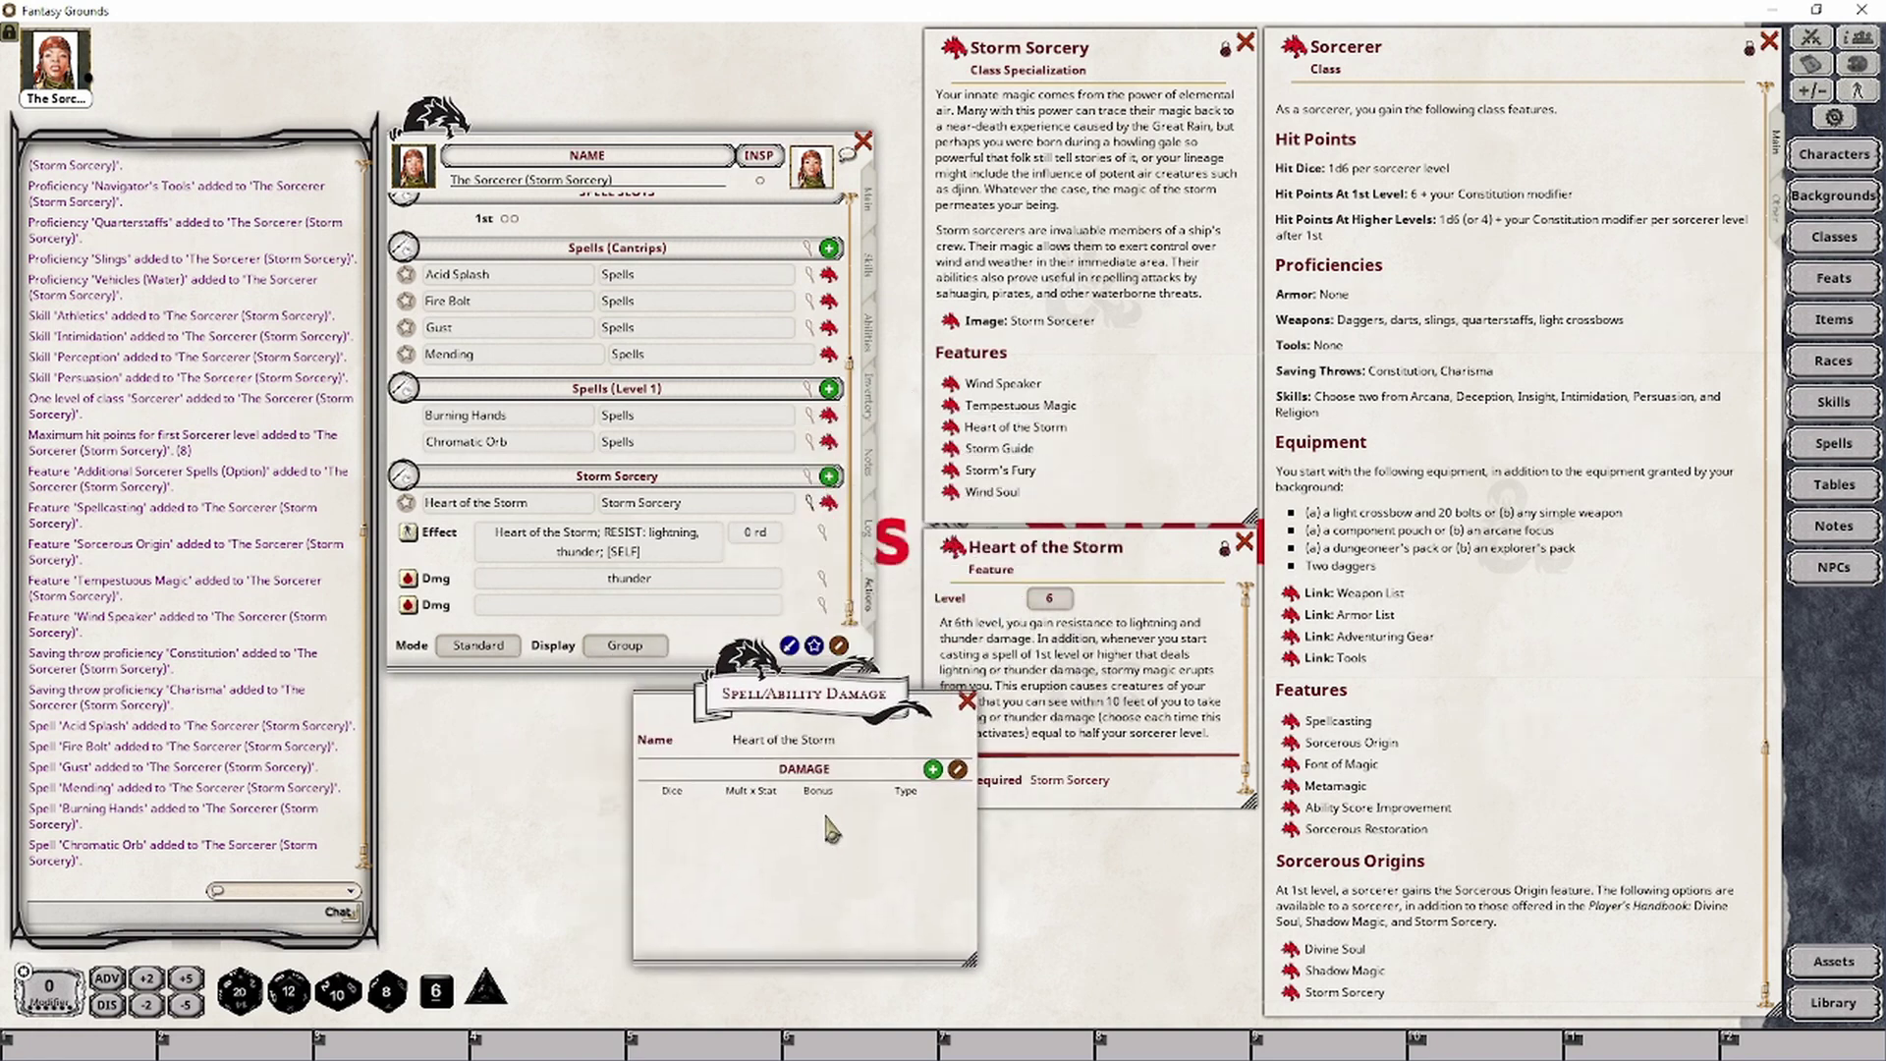
click(932, 770)
click(729, 812)
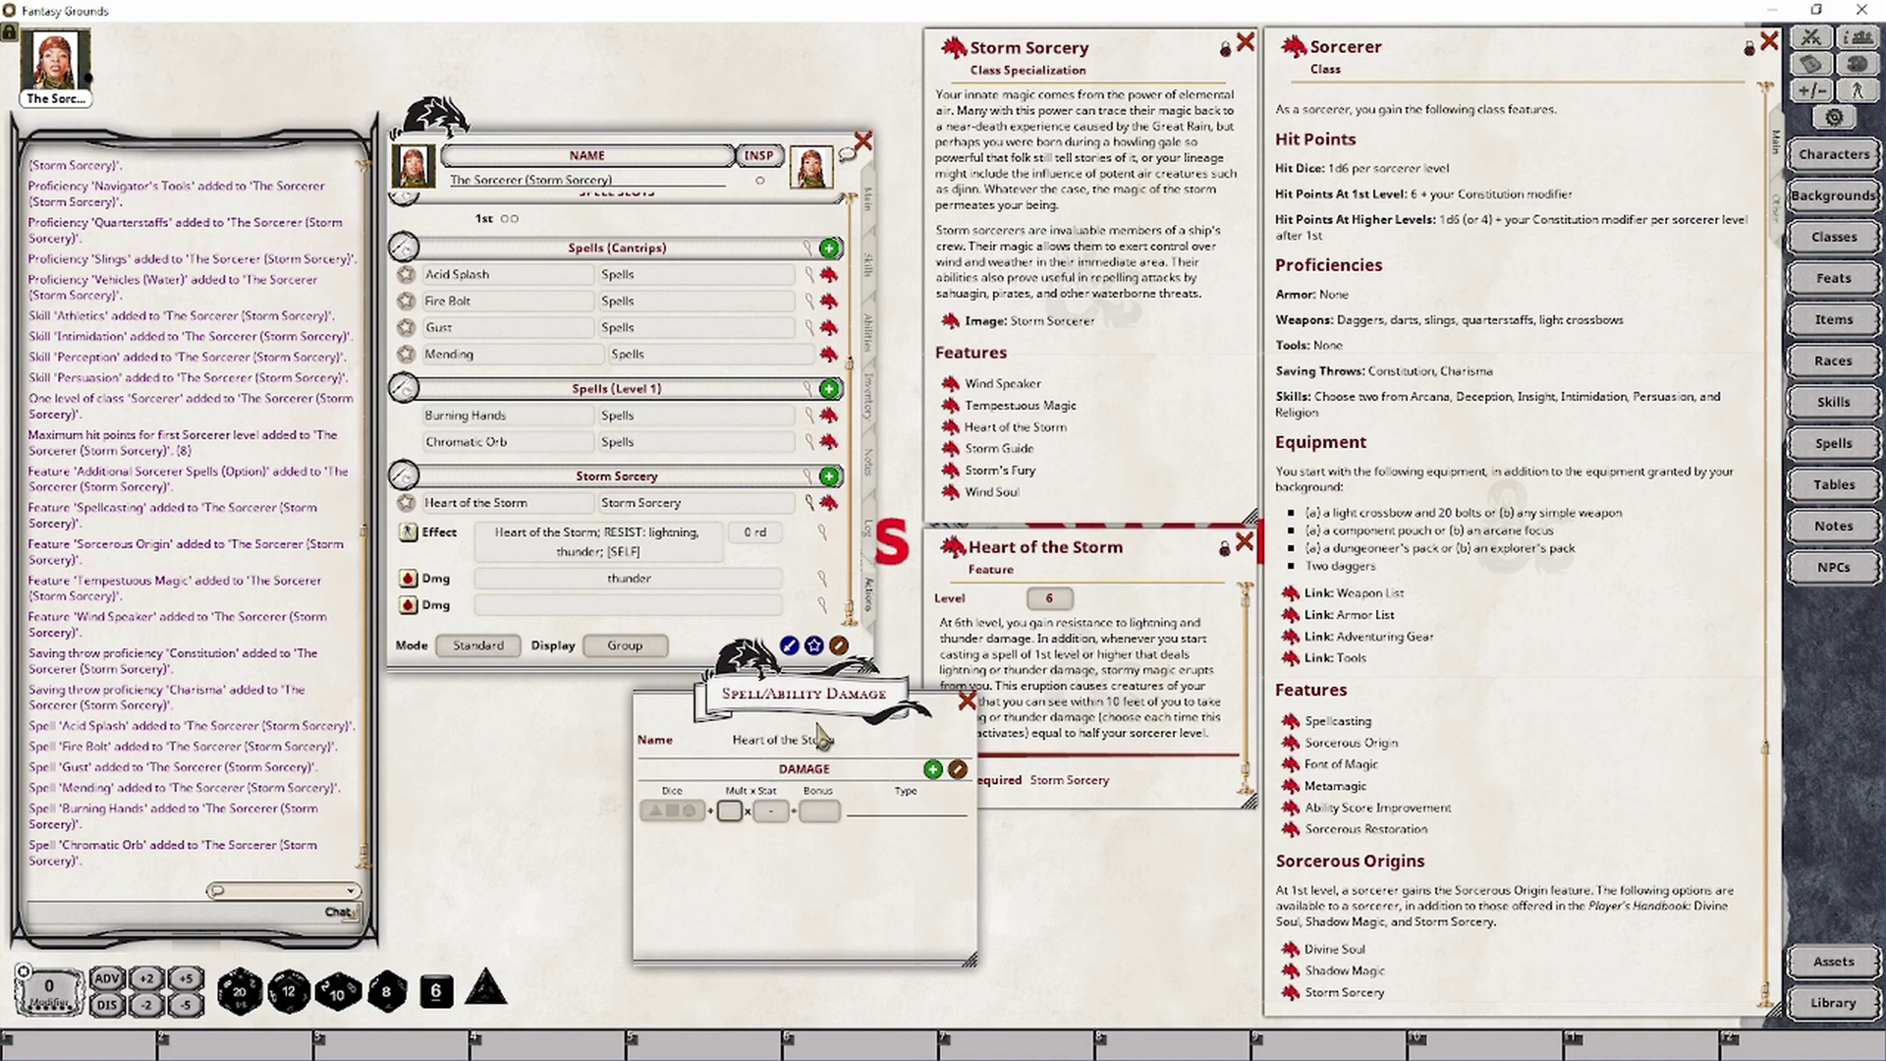
click(785, 821)
text(ning)
click(966, 702)
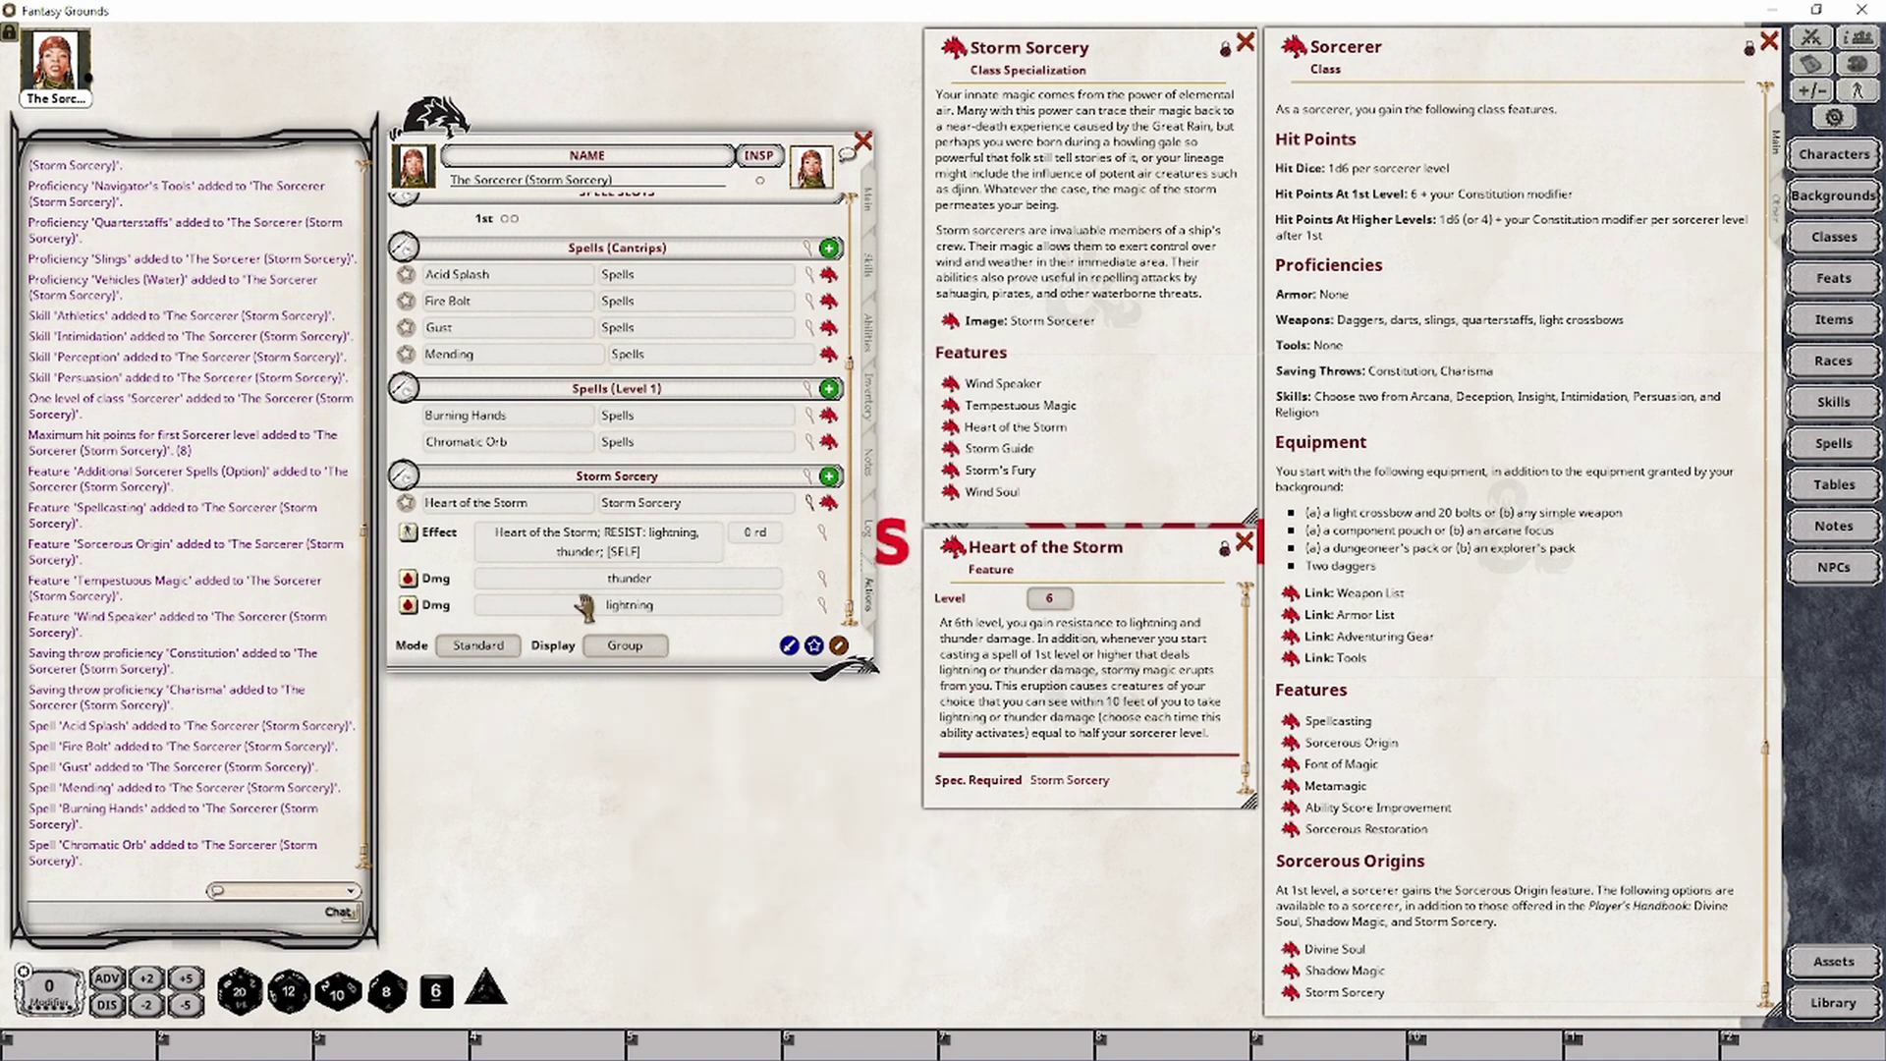
Step: Roll the Heart of the Storm thunder damage, then apply it to Ape 2 in the combat tracker
double_click(407, 578)
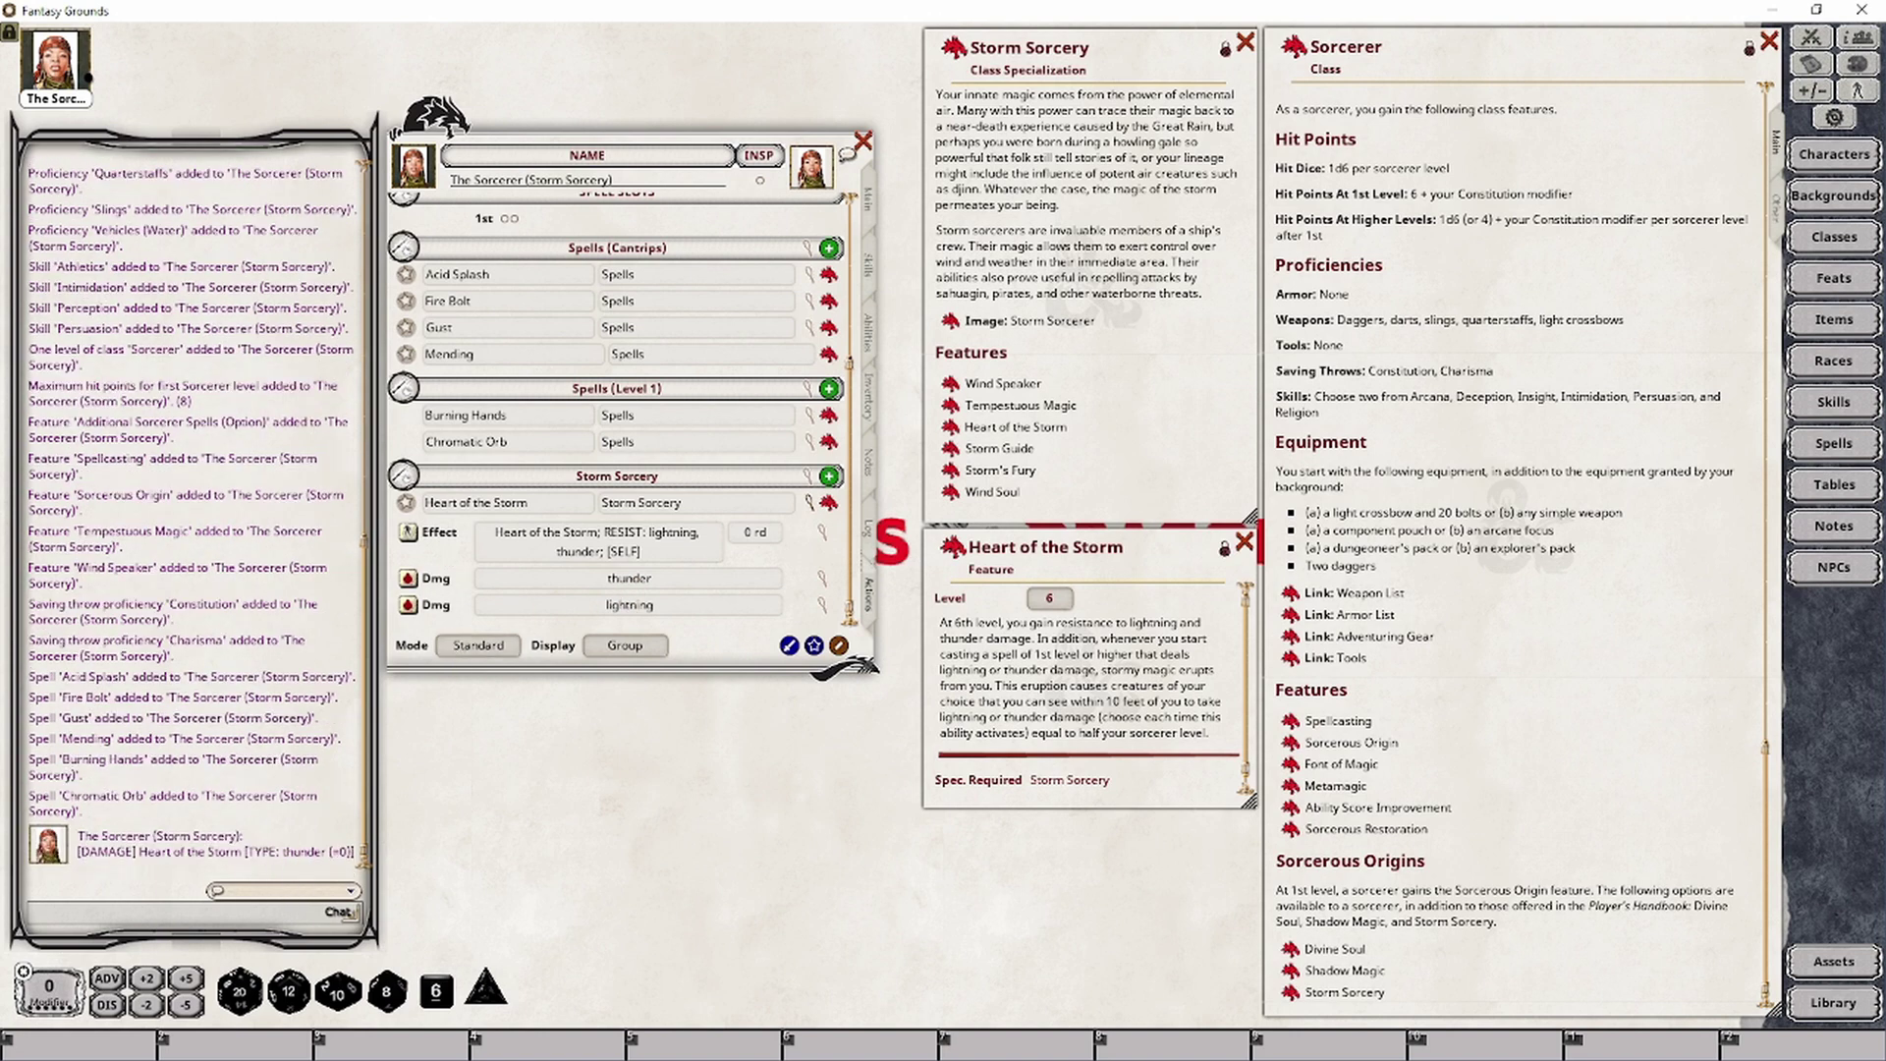
click(1811, 38)
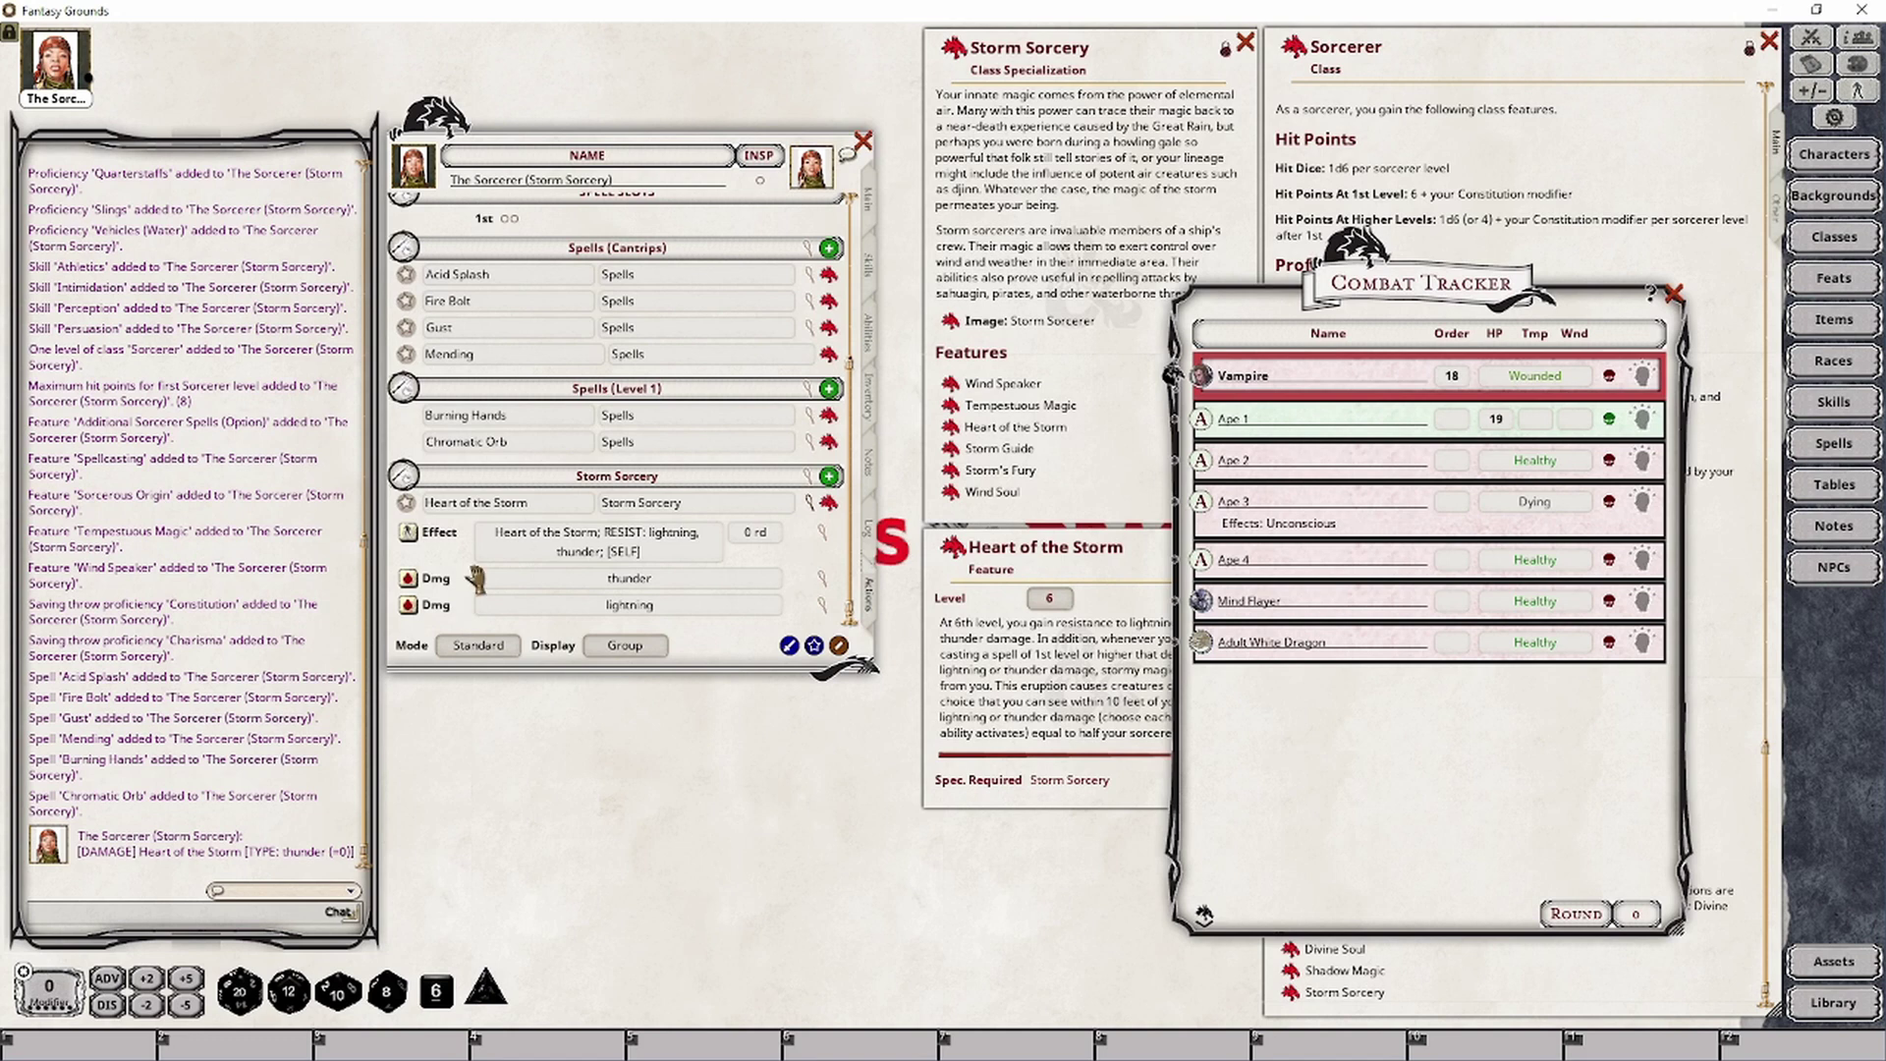
drag(409, 579, 1246, 457)
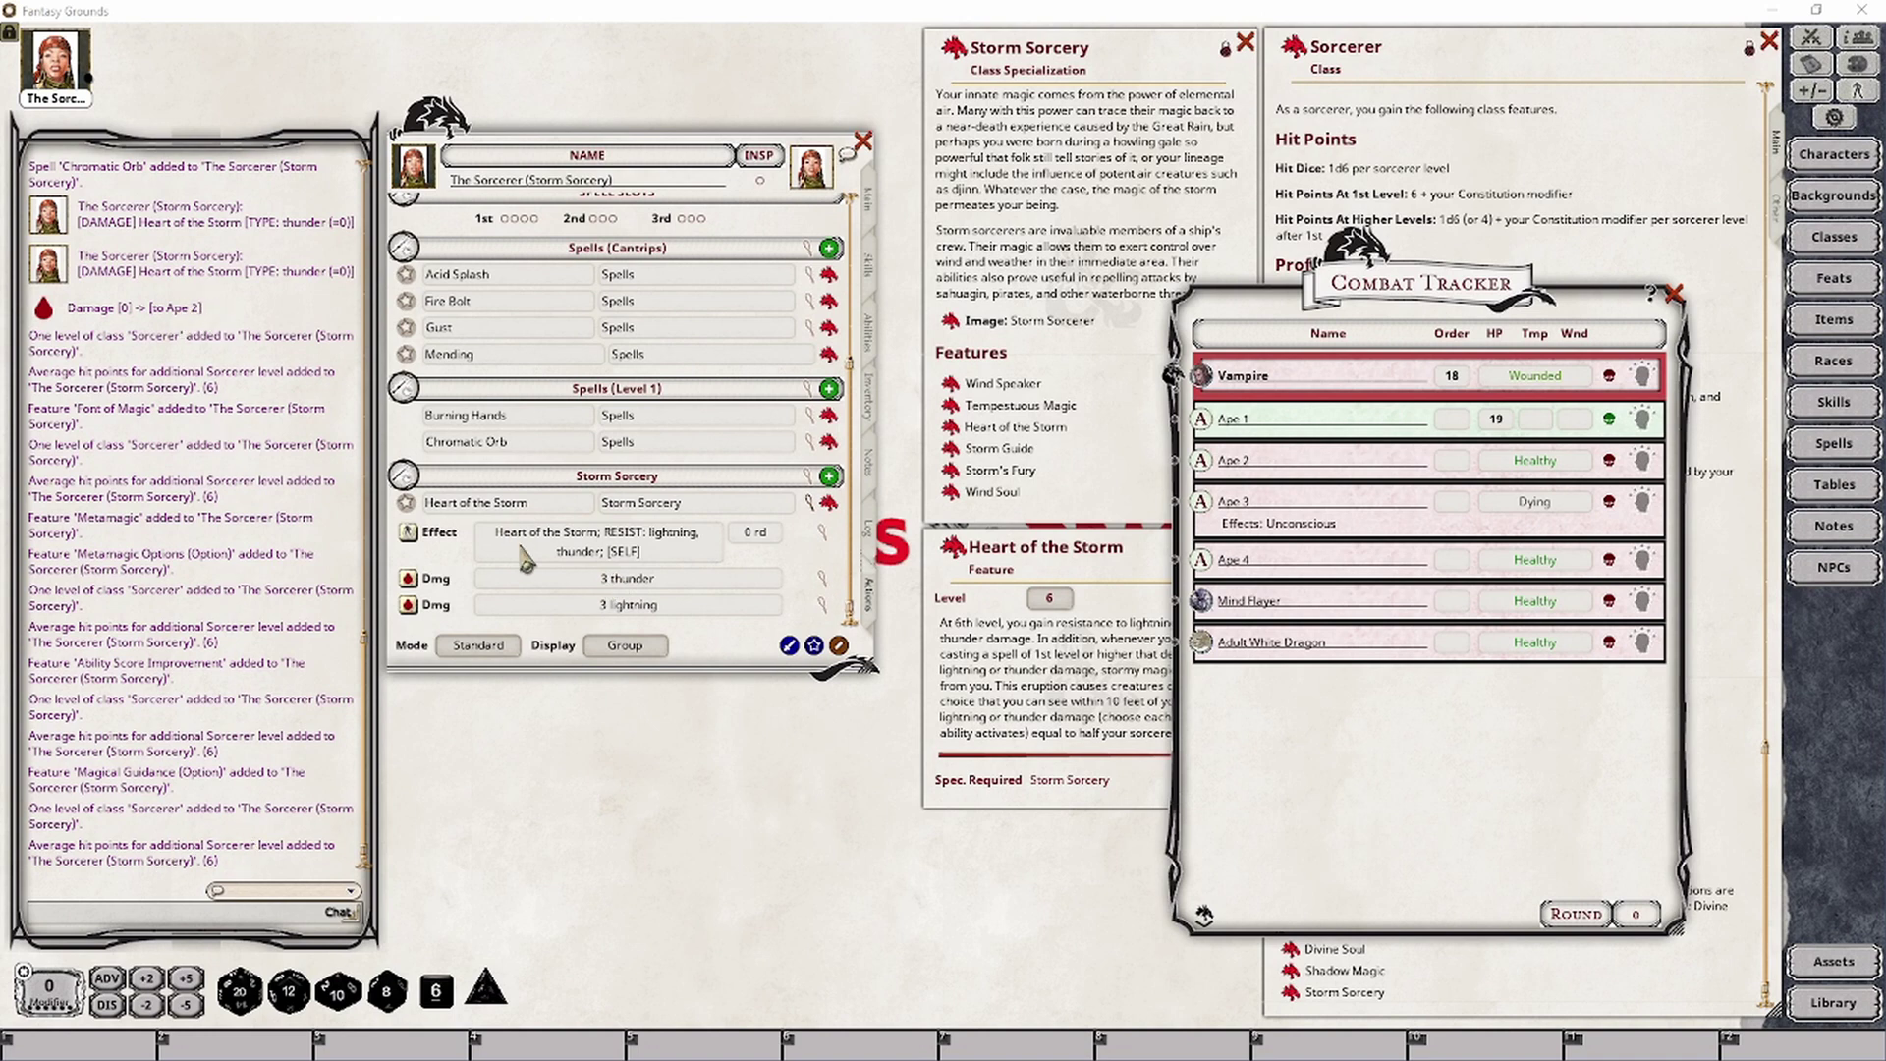
Step: Check the sorcerer's class level and apply the Heart of the Storm effect to the sorcerer in the combat tracker
click(869, 199)
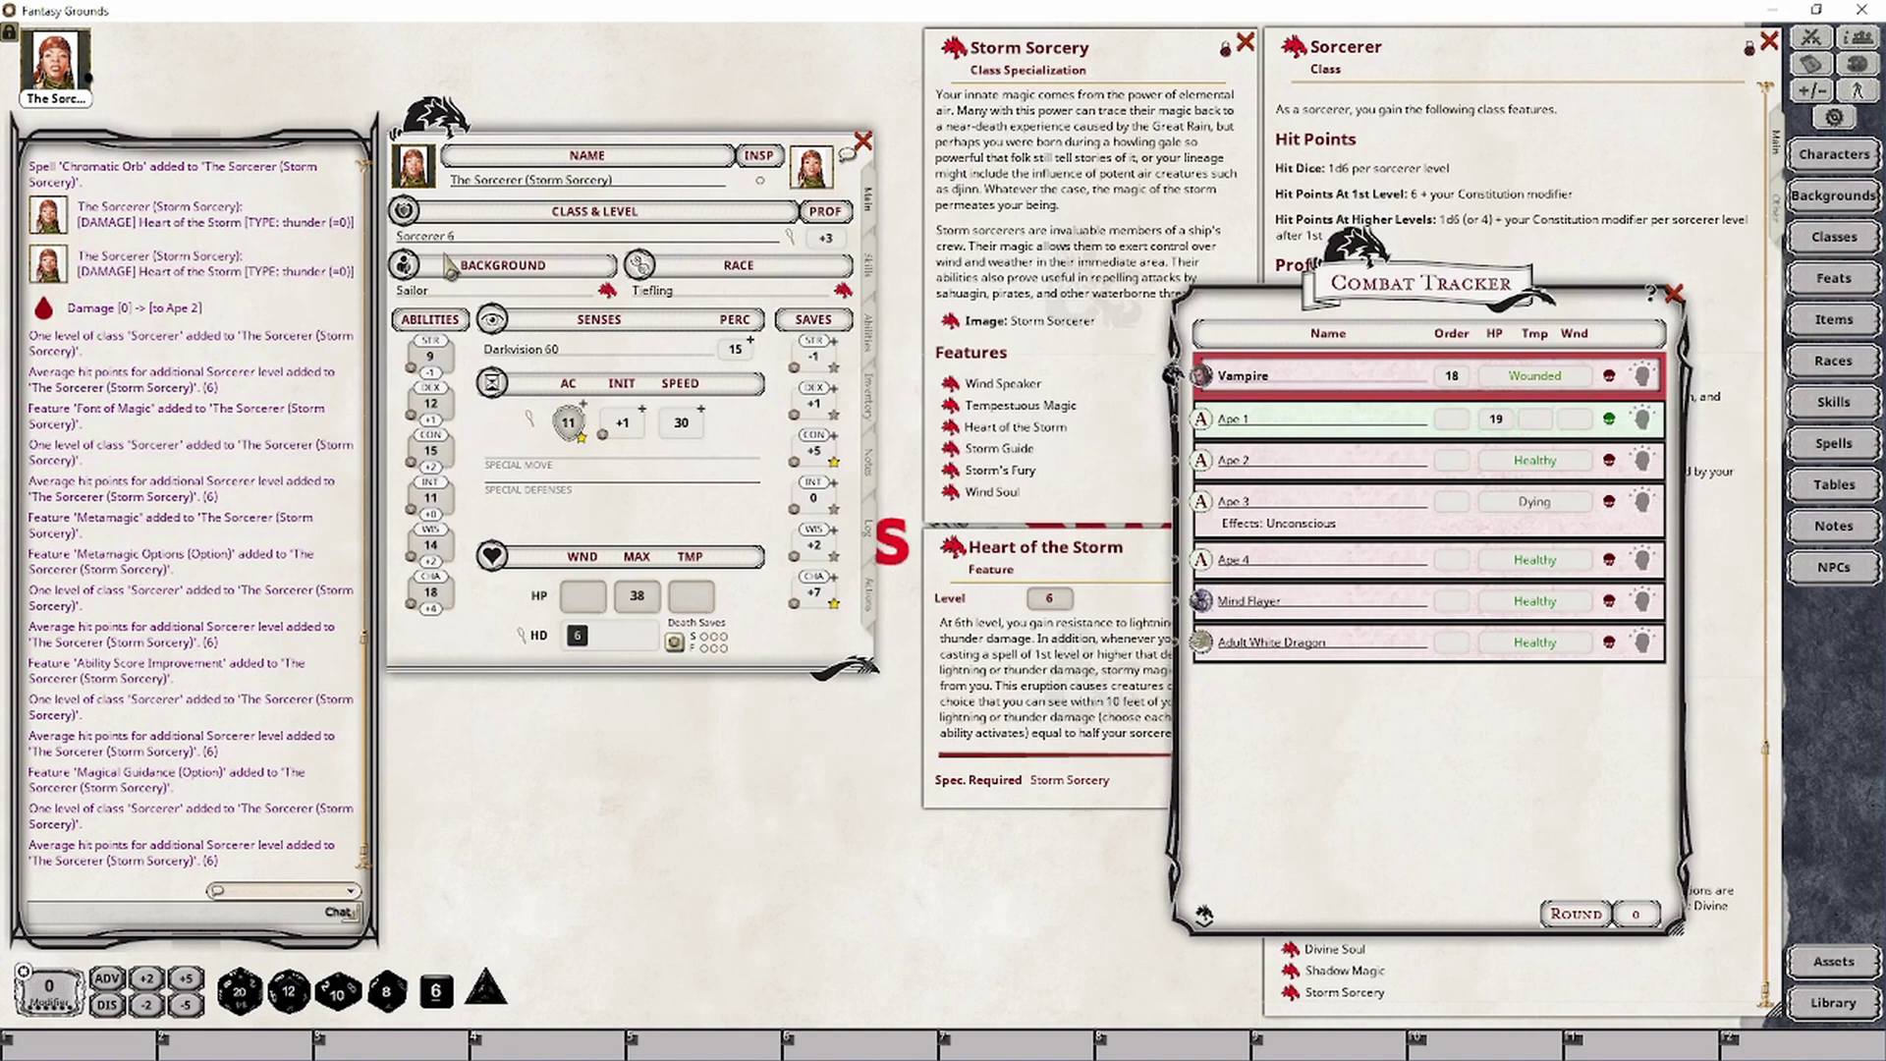
click(869, 600)
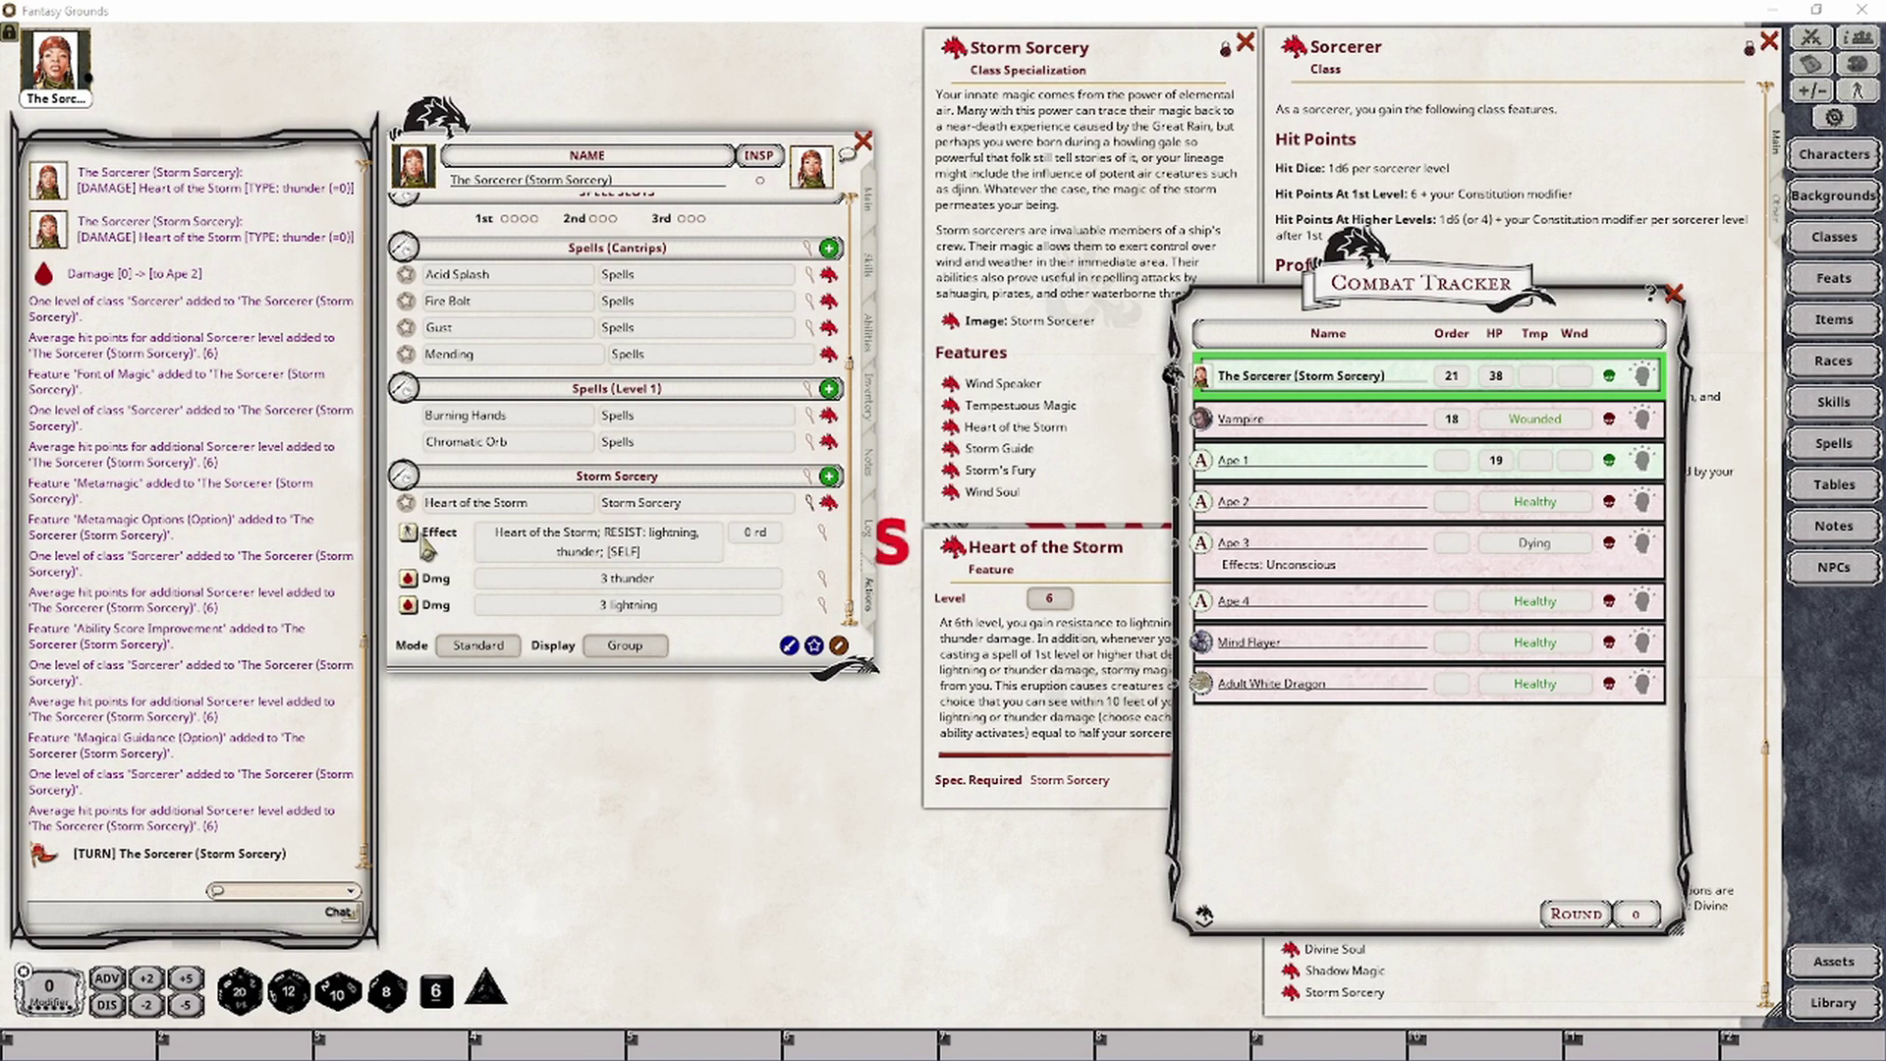
drag(616, 552, 1380, 375)
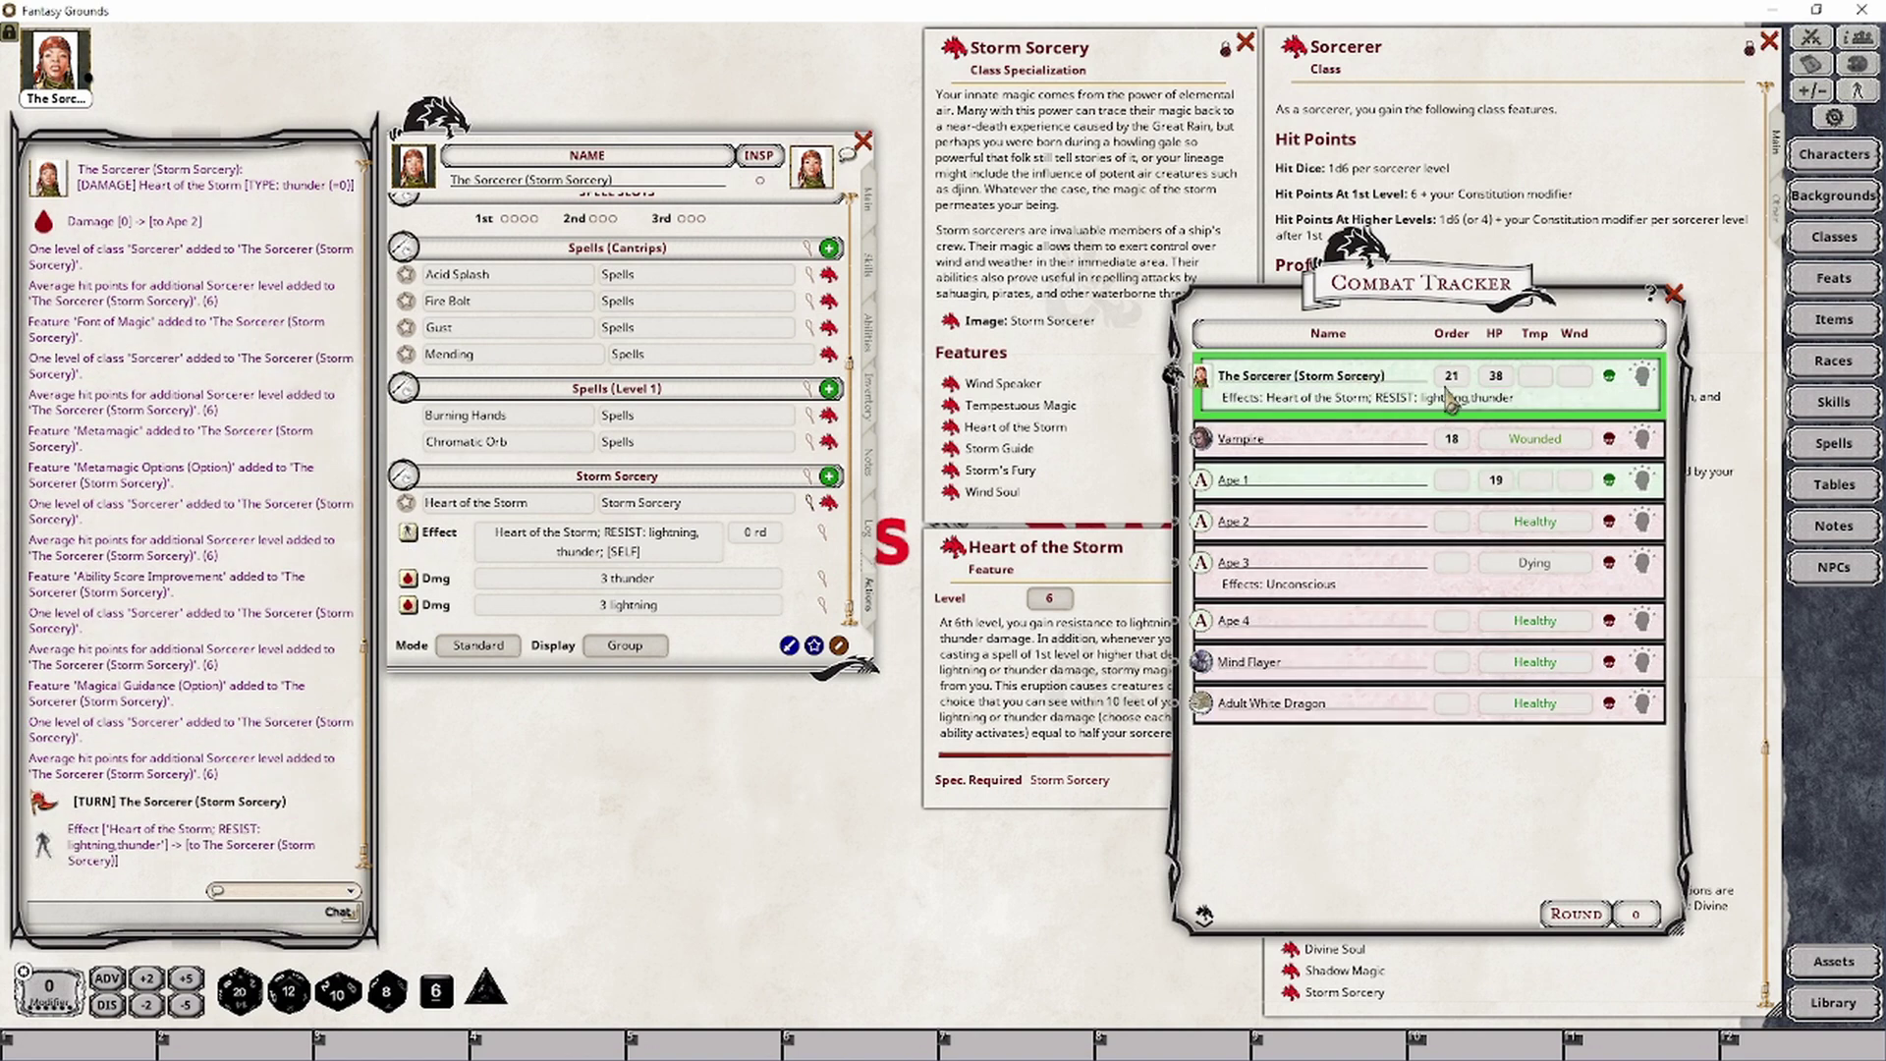
Step: Bring the Heart of the Storm description to the front and make the character sheet taller
click(1127, 703)
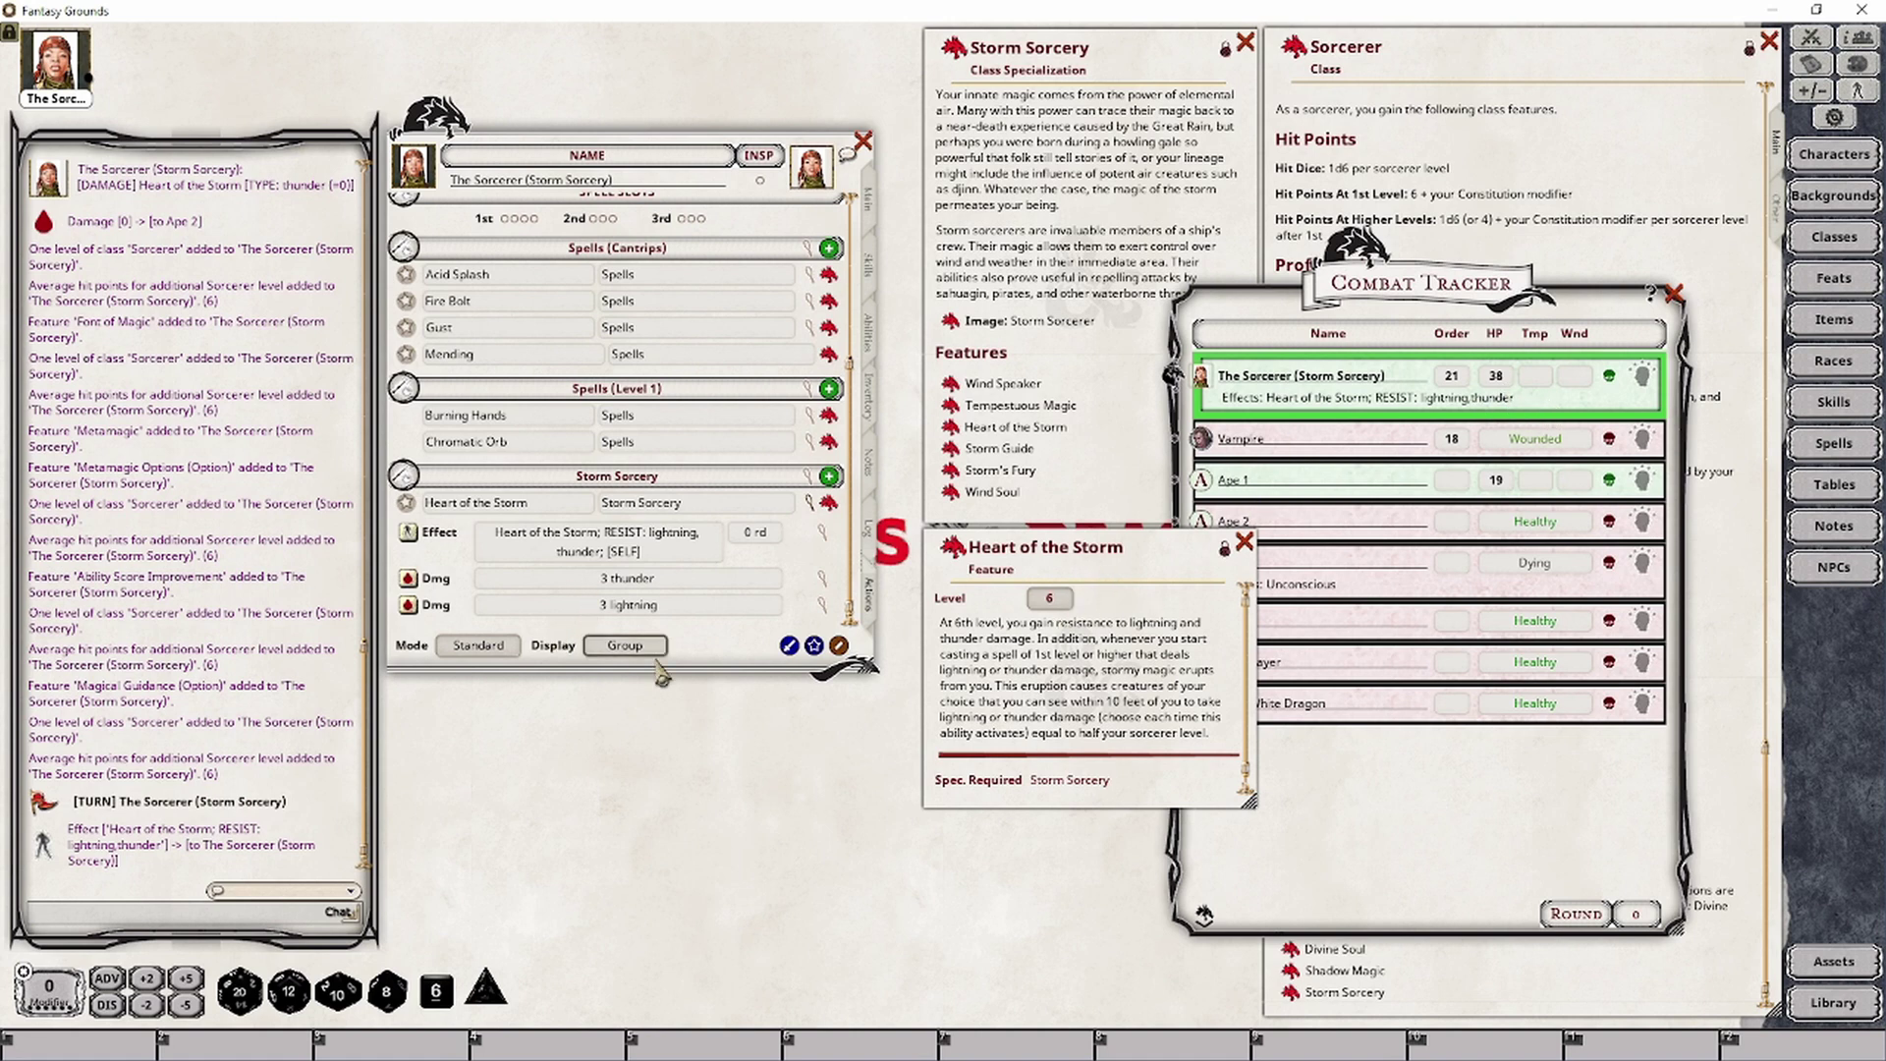
drag(682, 675, 668, 884)
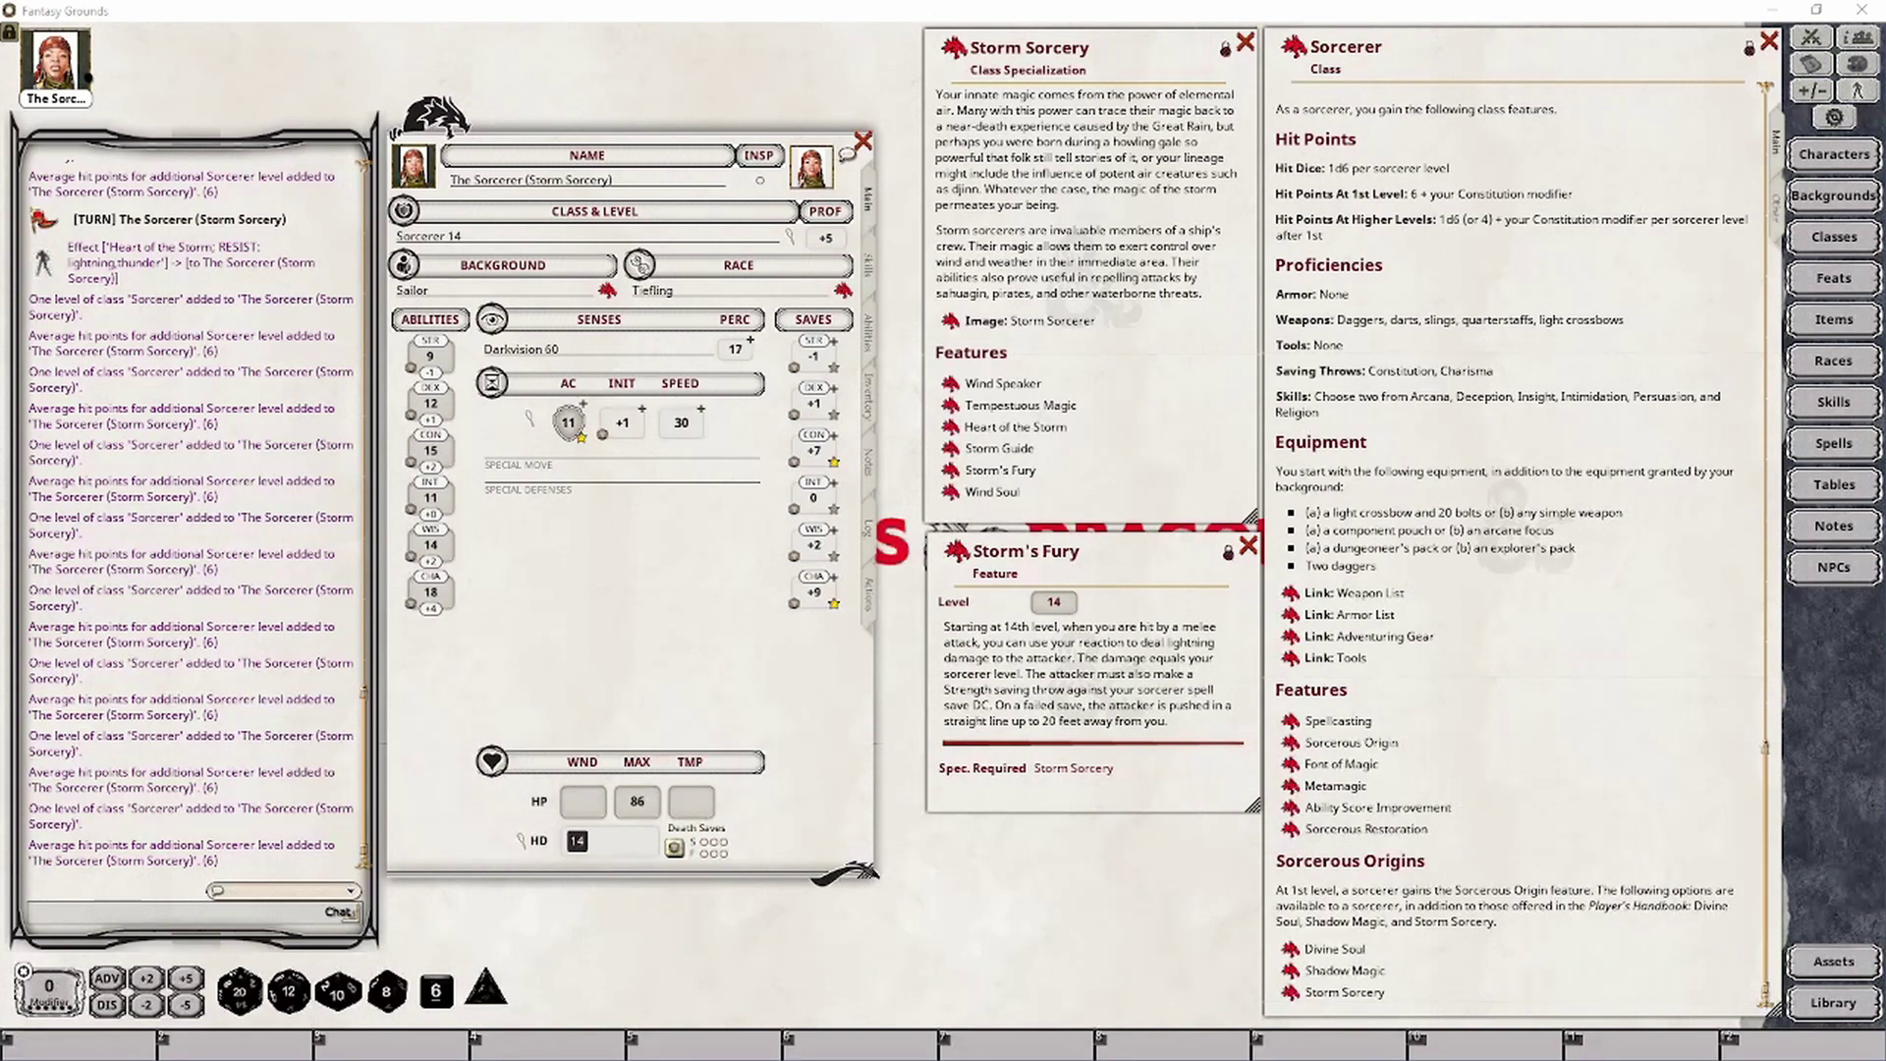
Step: Add the Storm's Fury feature to the character's actions and set its group to Storm Sorcery
click(869, 594)
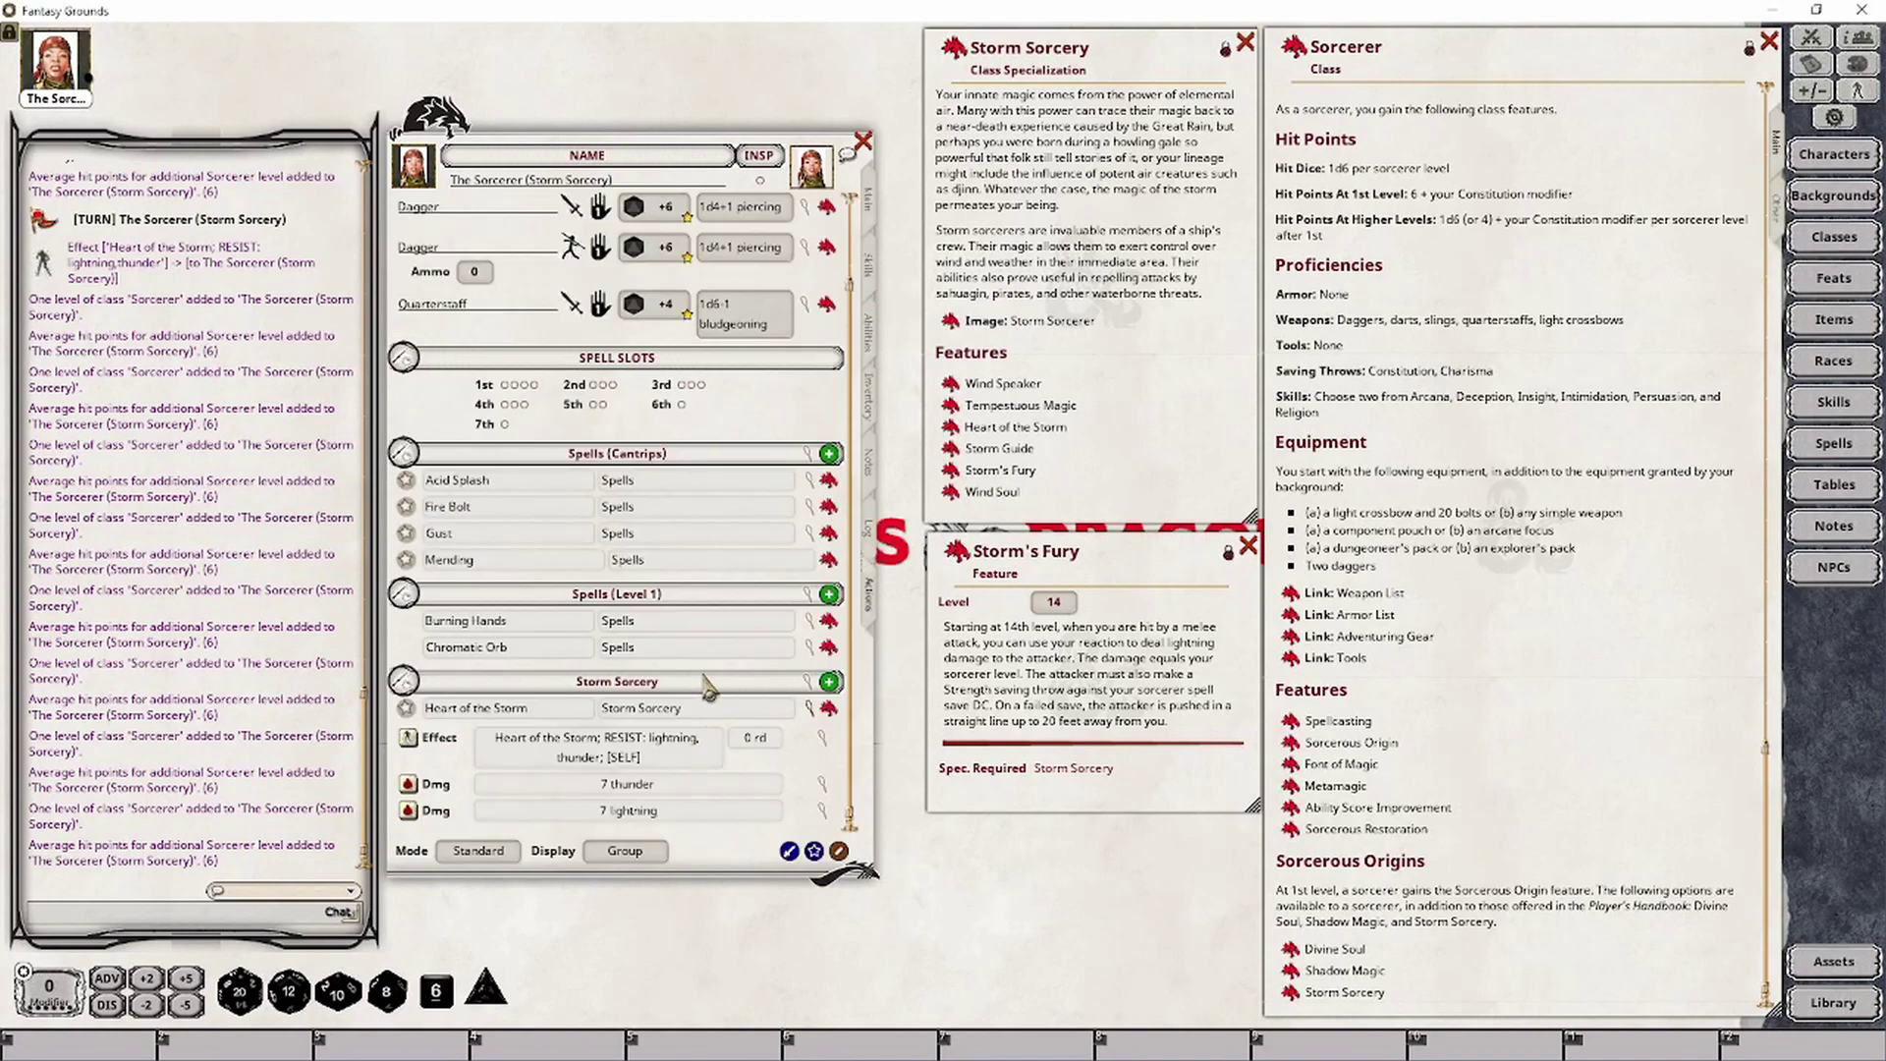
drag(957, 555, 737, 771)
scroll(732, 767, down, 1)
scroll(732, 766, down, 1)
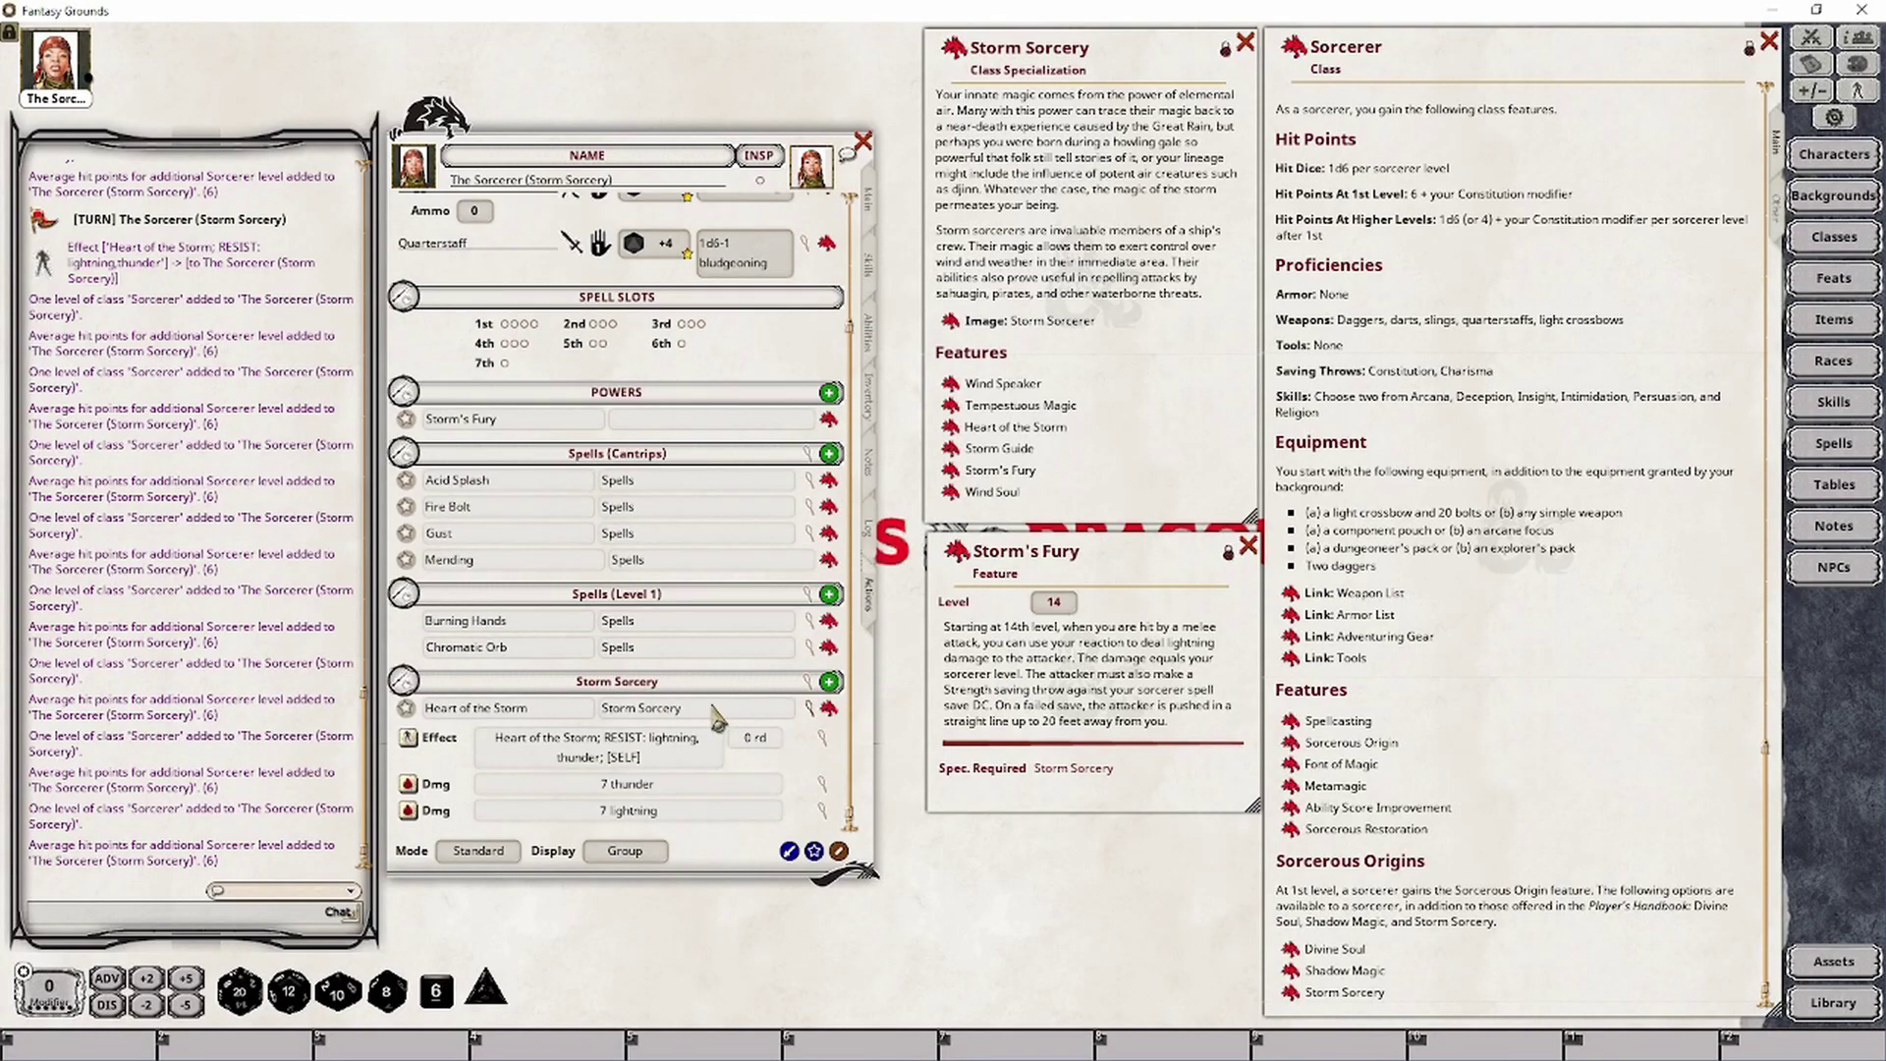
double_click(604, 708)
key(ctrl+c)
click(628, 419)
key(ctrl+v)
key(Return)
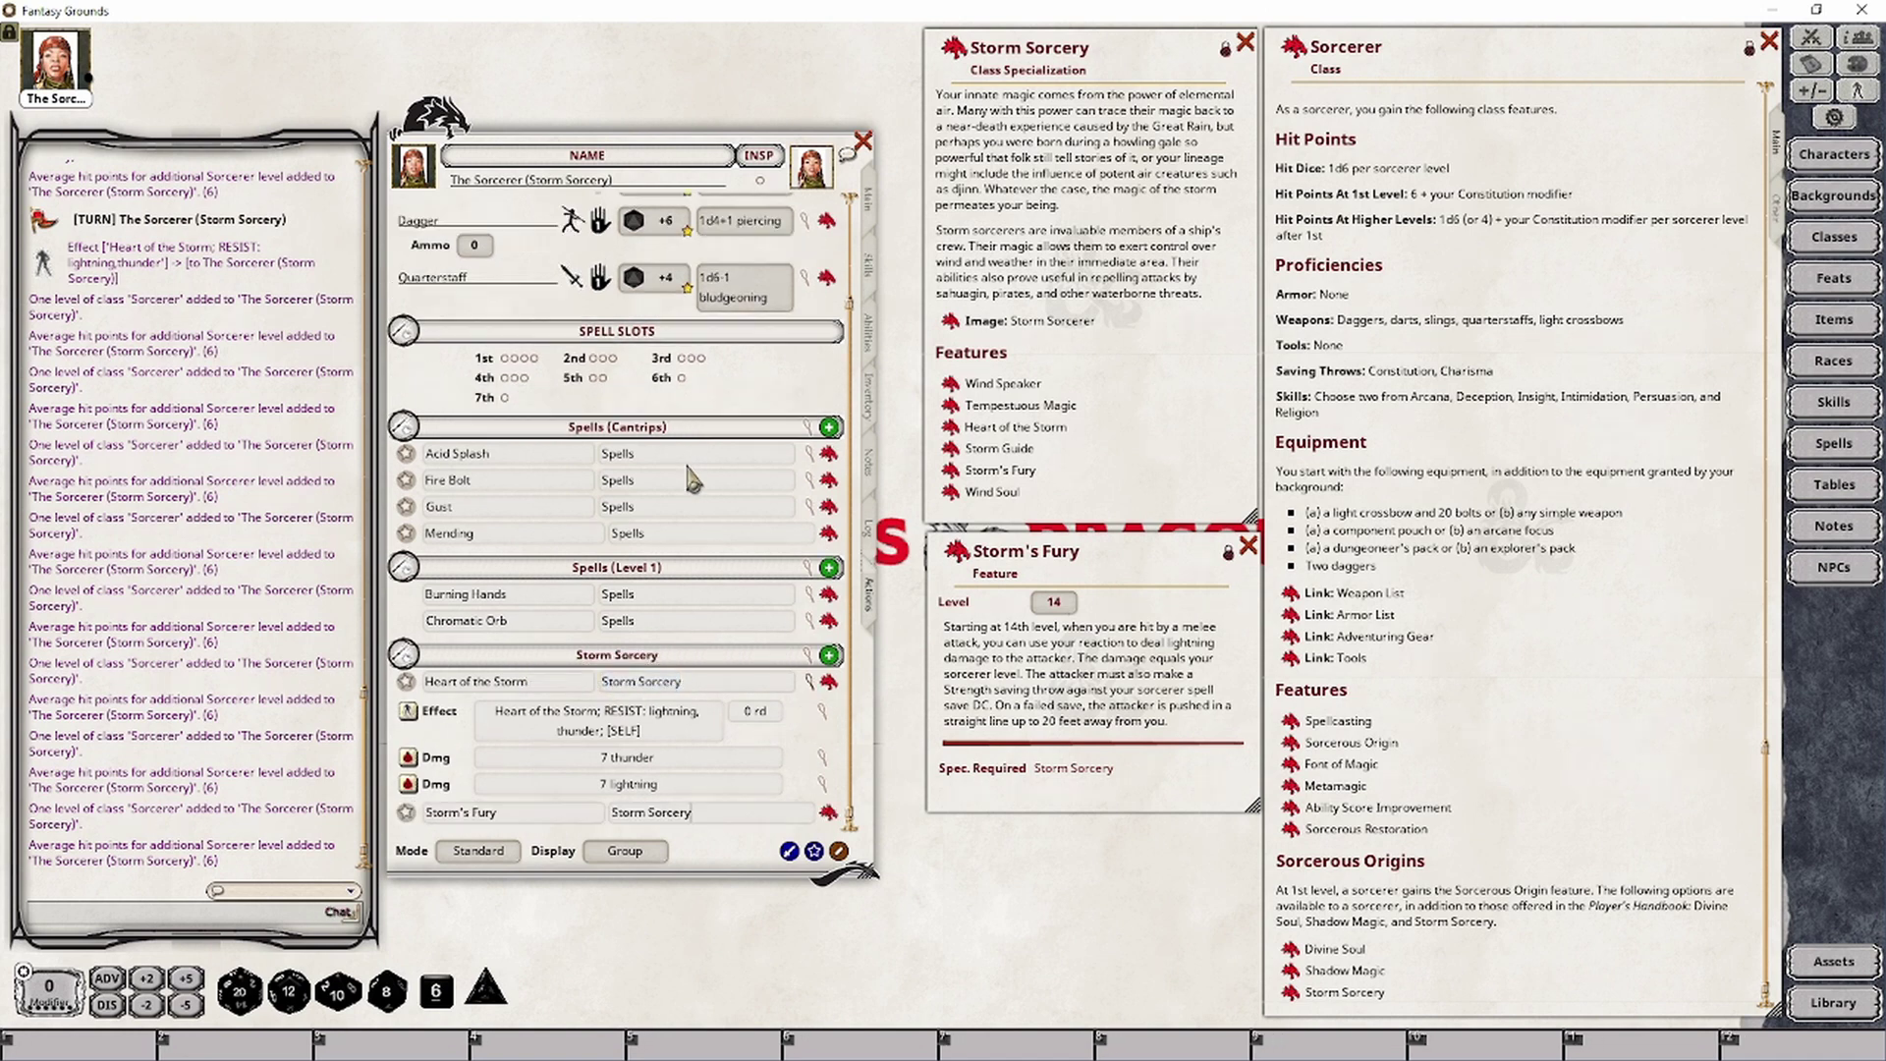
Step: Add a damage action to the Storm's Fury feature and open its damage details over the character sheet
right_click(672, 827)
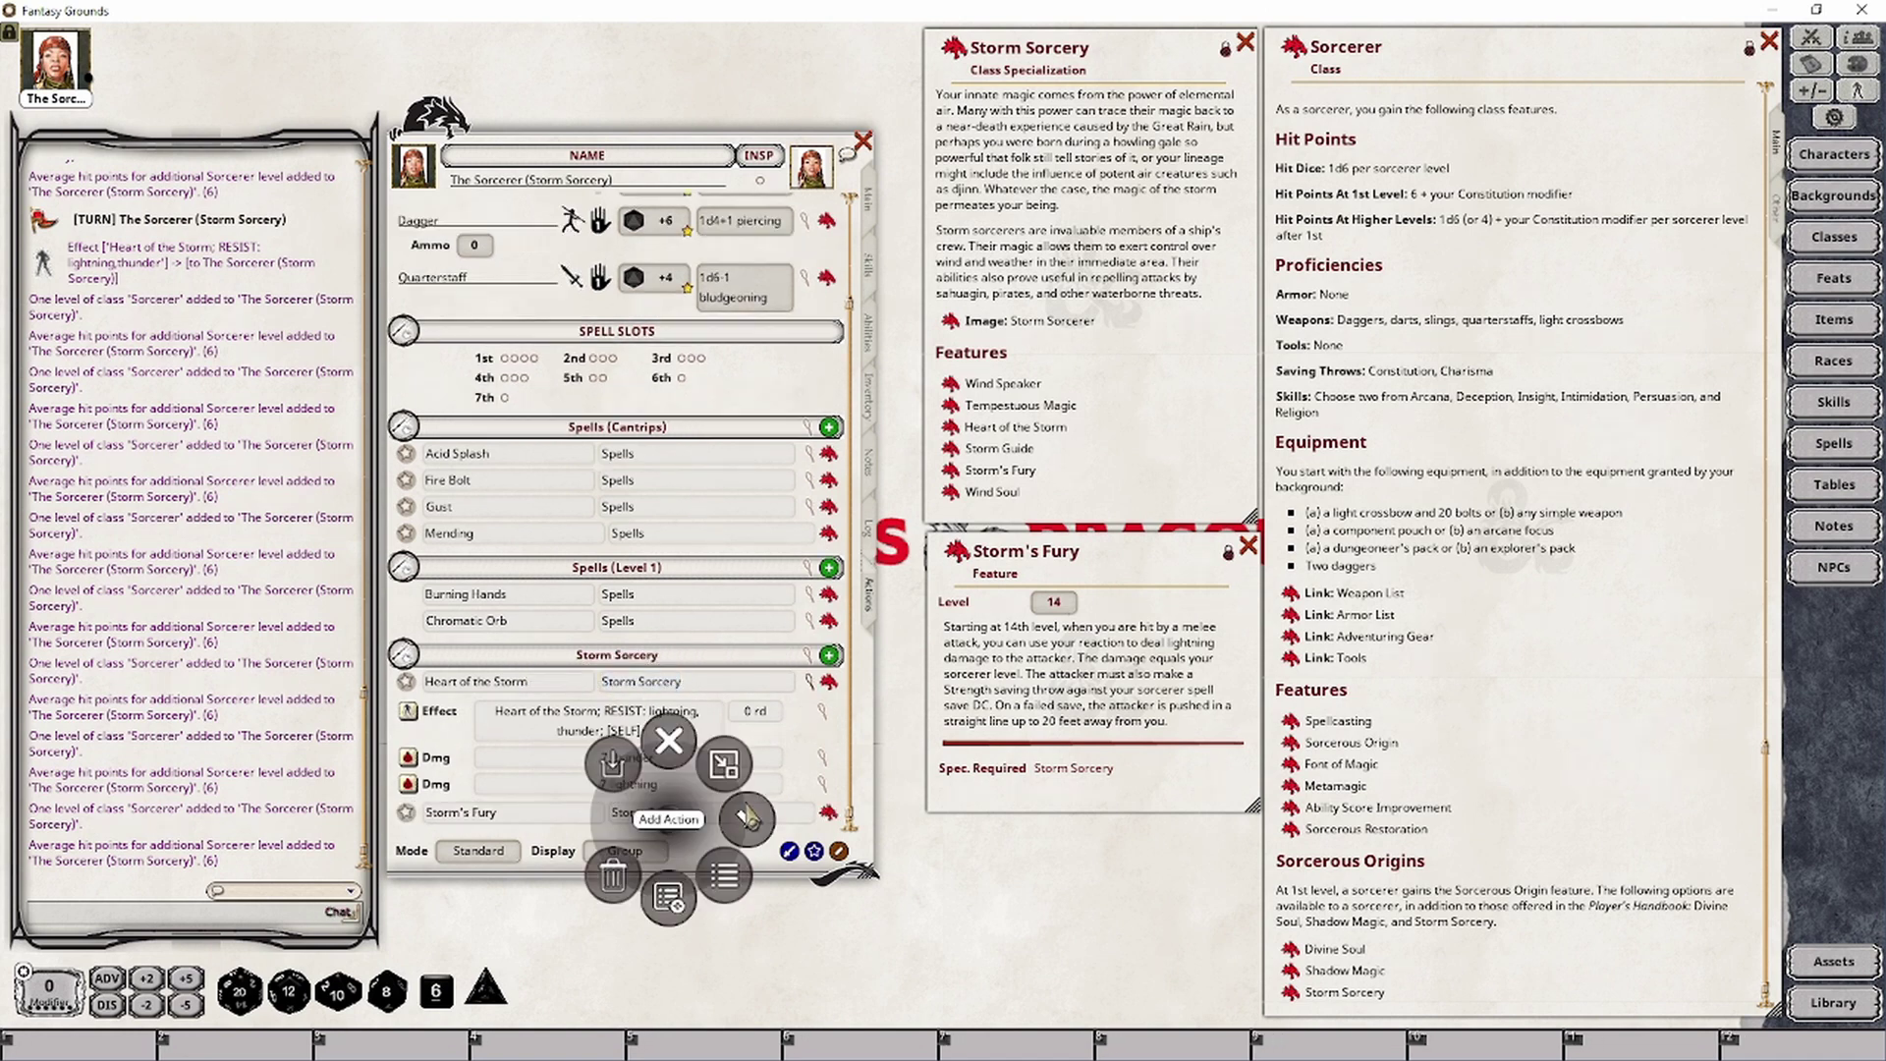
click(747, 820)
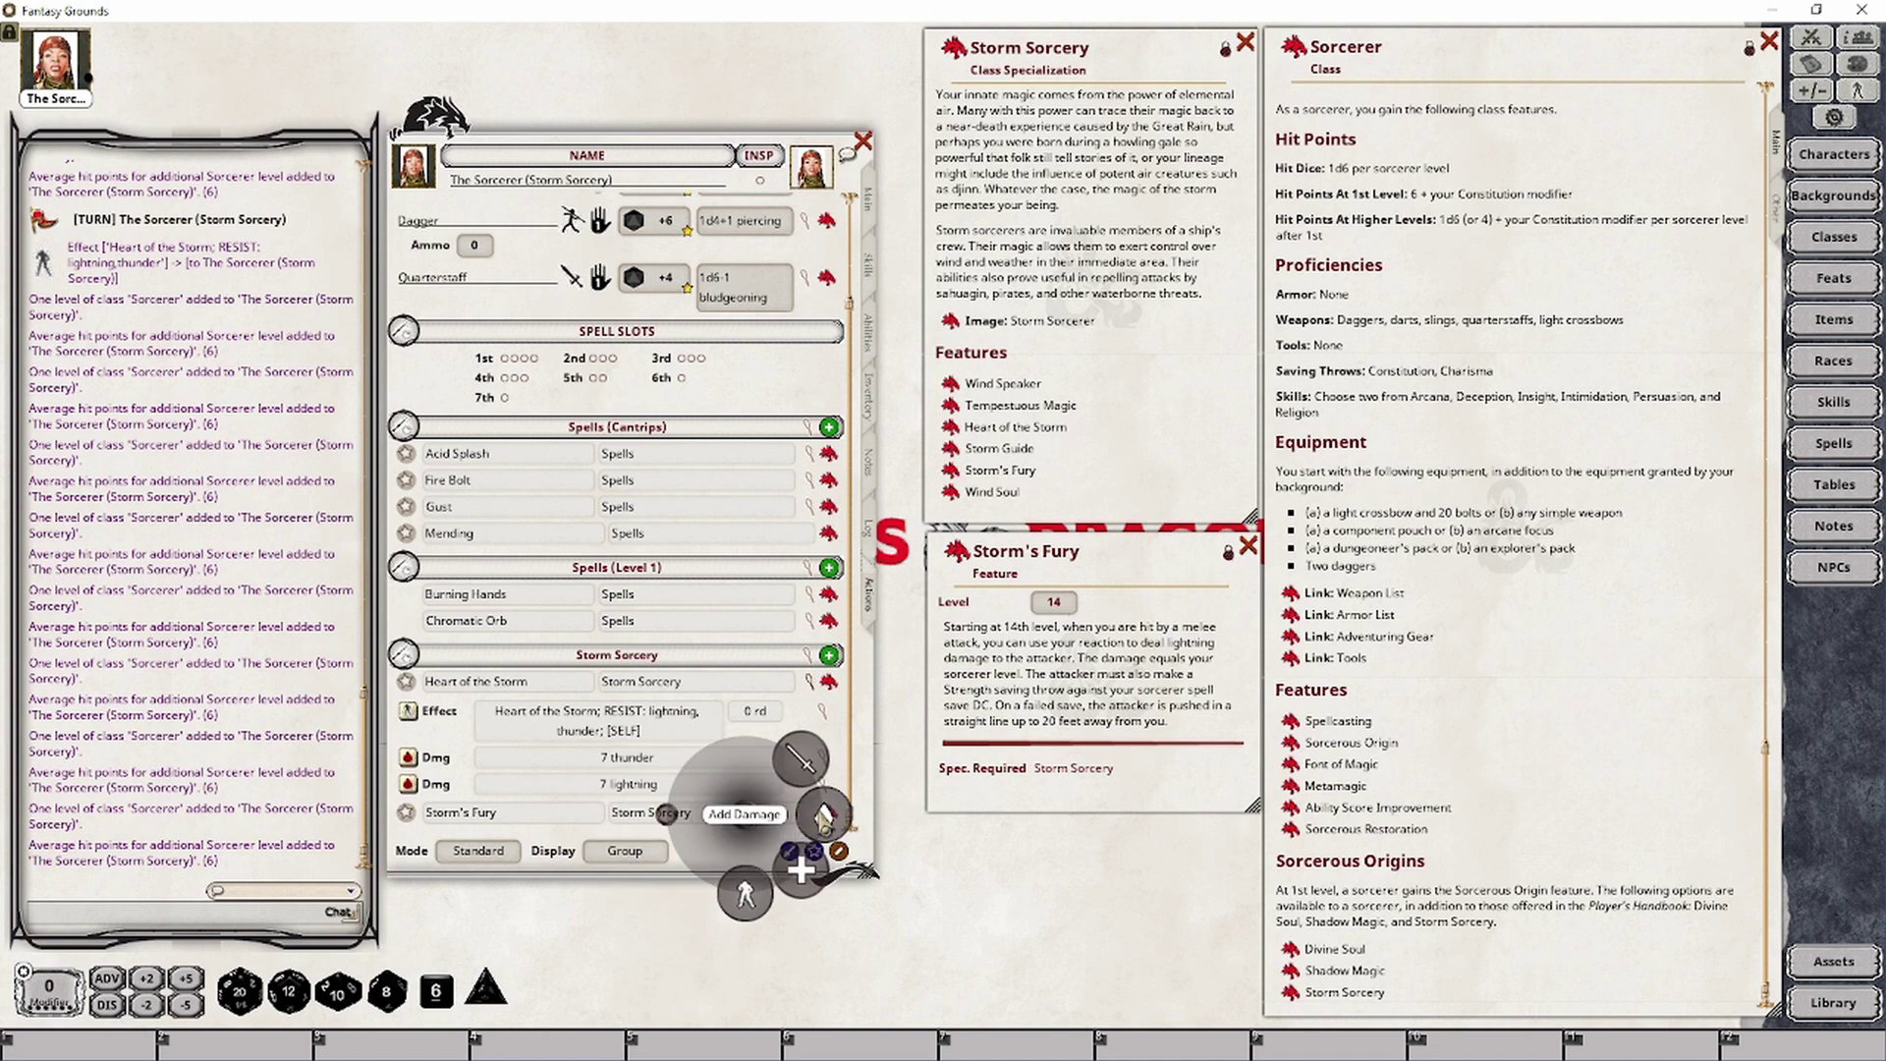
click(823, 816)
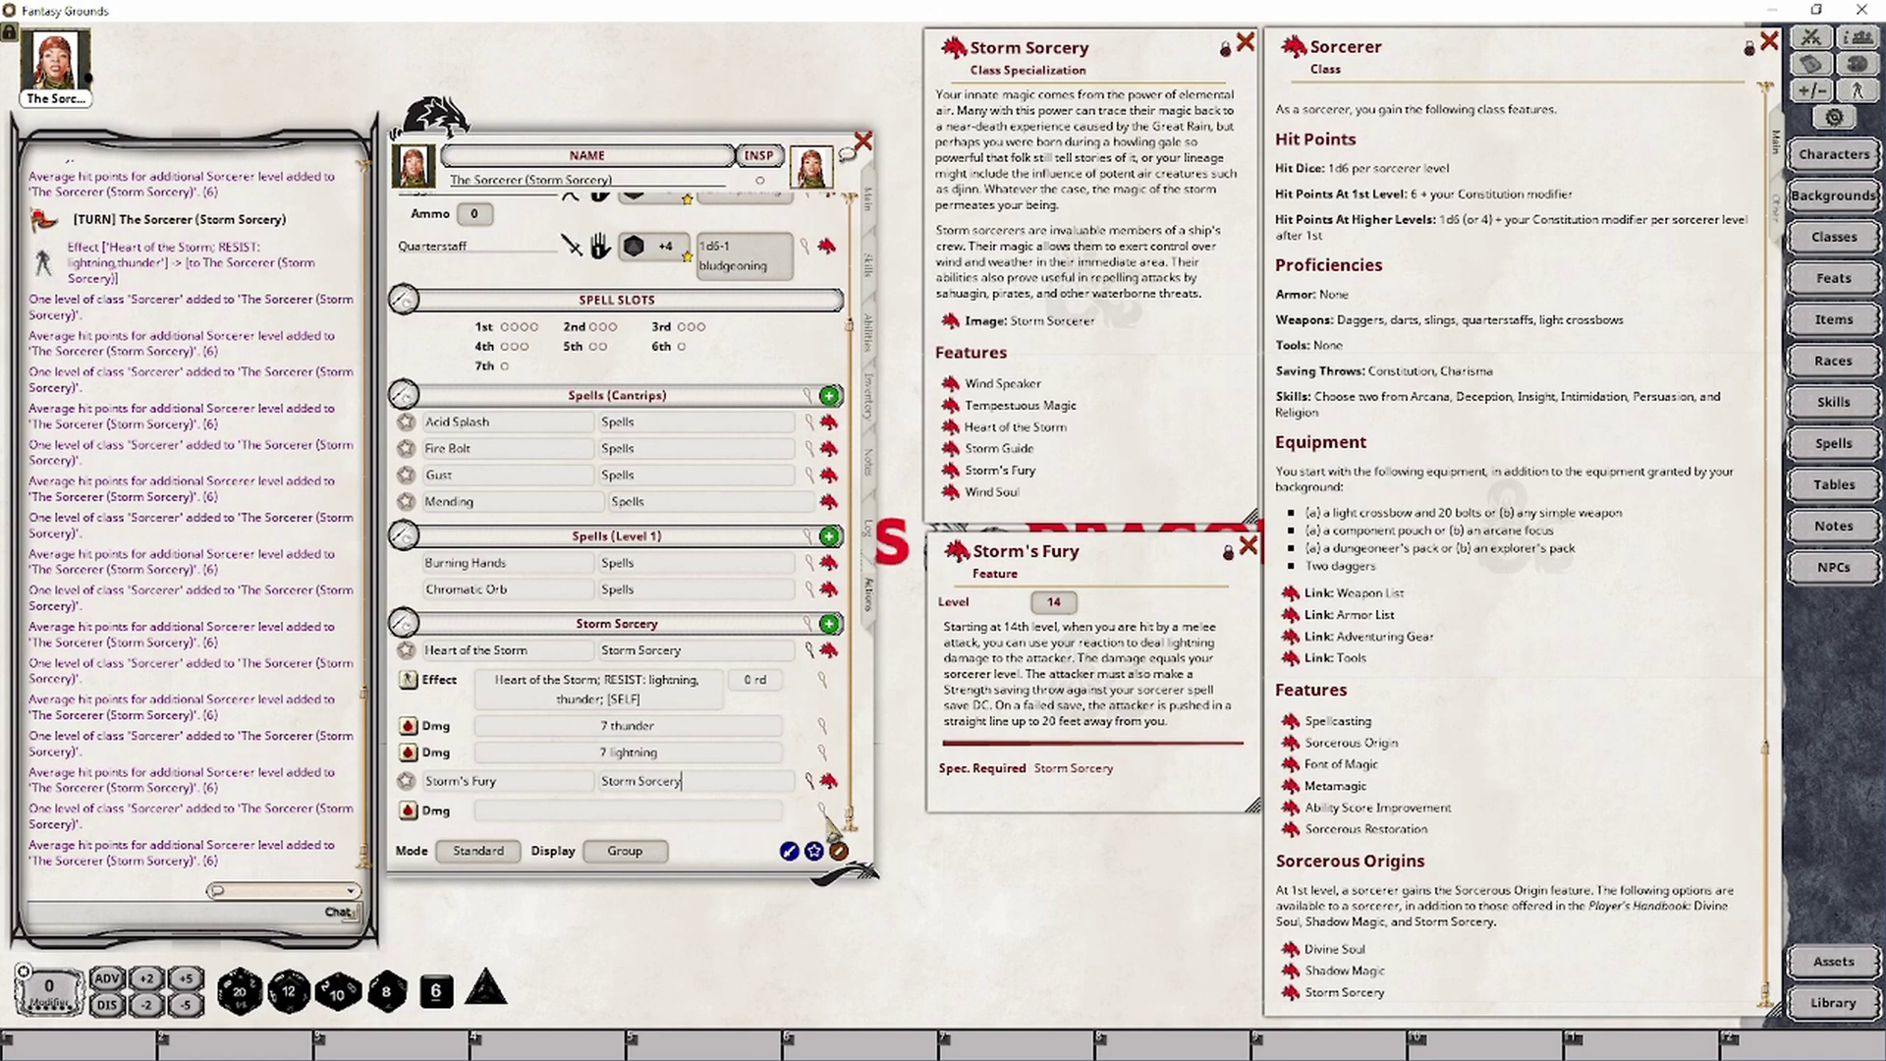
click(825, 813)
drag(1000, 450, 754, 666)
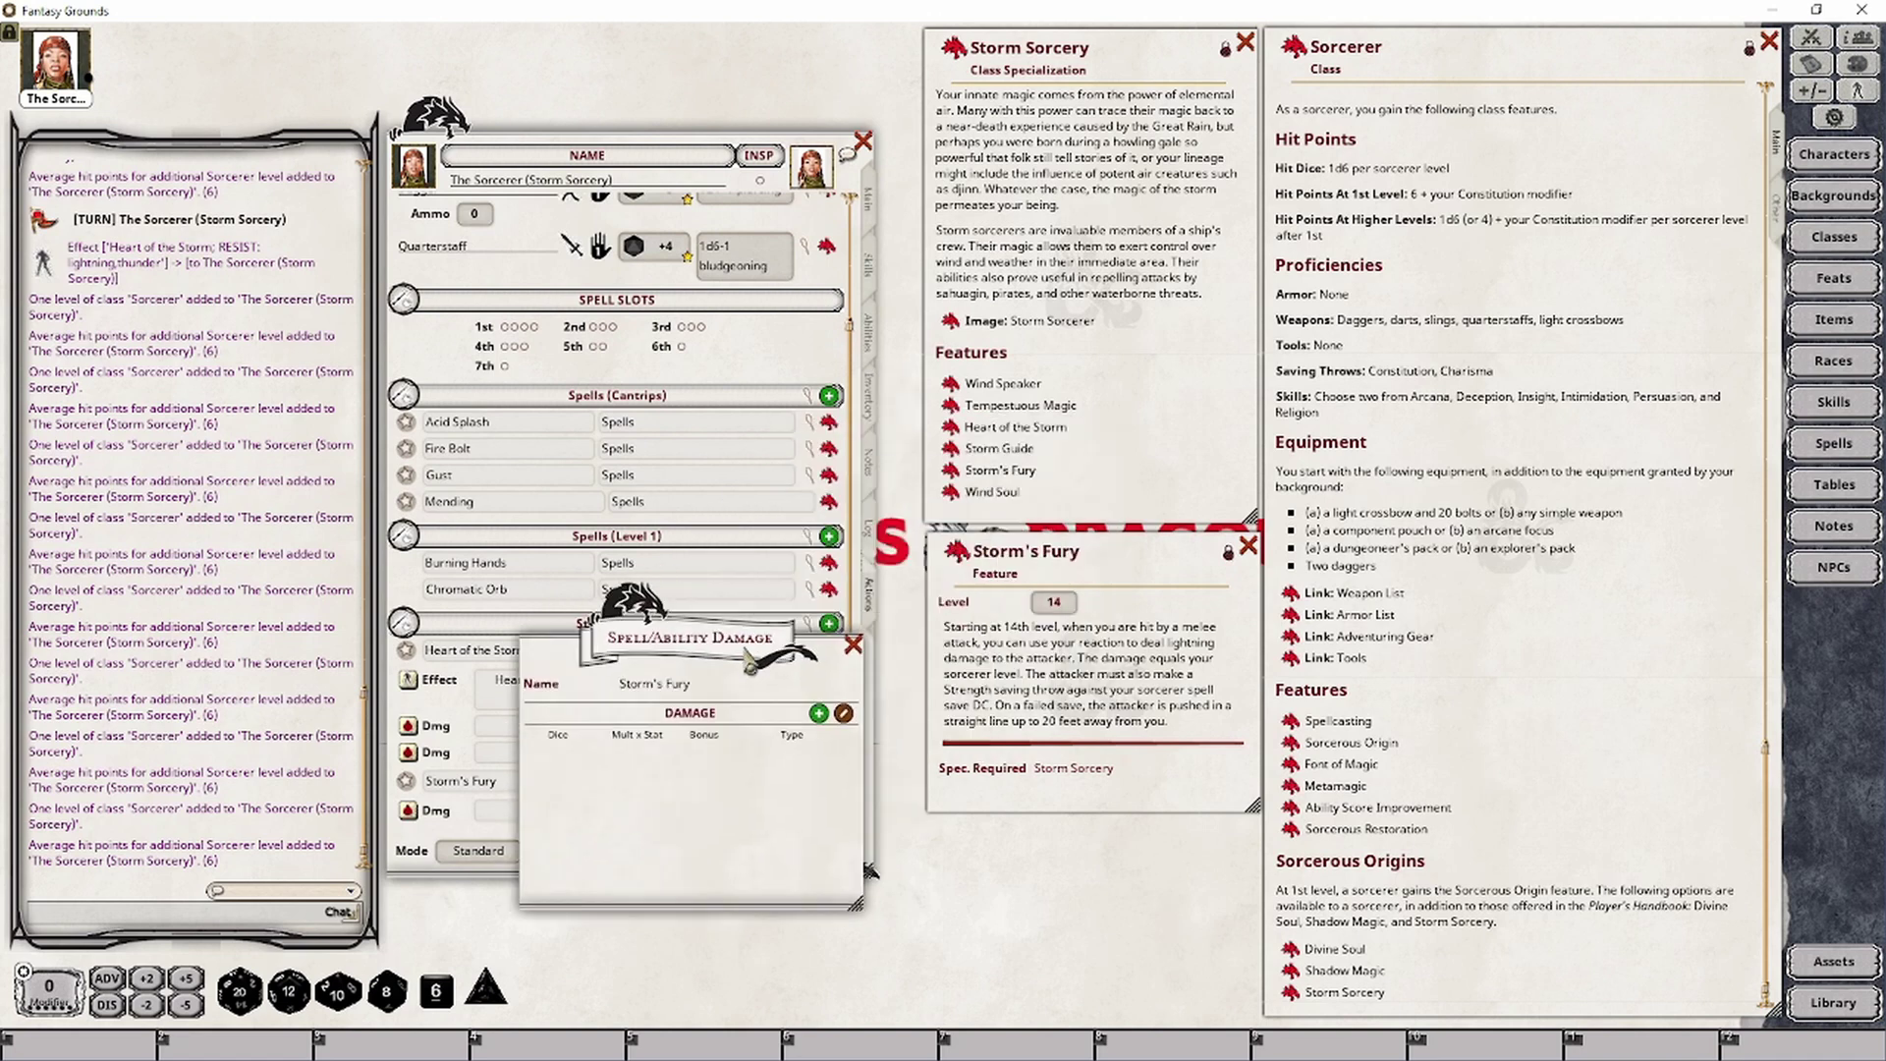
Step: Add a damage entry to Storm's Fury and set its stat to the sorcerer class level
click(819, 713)
click(656, 755)
click(663, 753)
click(668, 757)
click(670, 759)
click(670, 758)
click(670, 759)
click(670, 758)
click(669, 759)
click(670, 758)
click(670, 759)
click(669, 759)
click(670, 758)
click(670, 758)
click(670, 758)
click(670, 758)
click(670, 759)
click(670, 758)
click(670, 759)
click(670, 758)
click(671, 758)
click(671, 758)
click(671, 759)
click(671, 758)
click(671, 758)
click(671, 758)
click(671, 758)
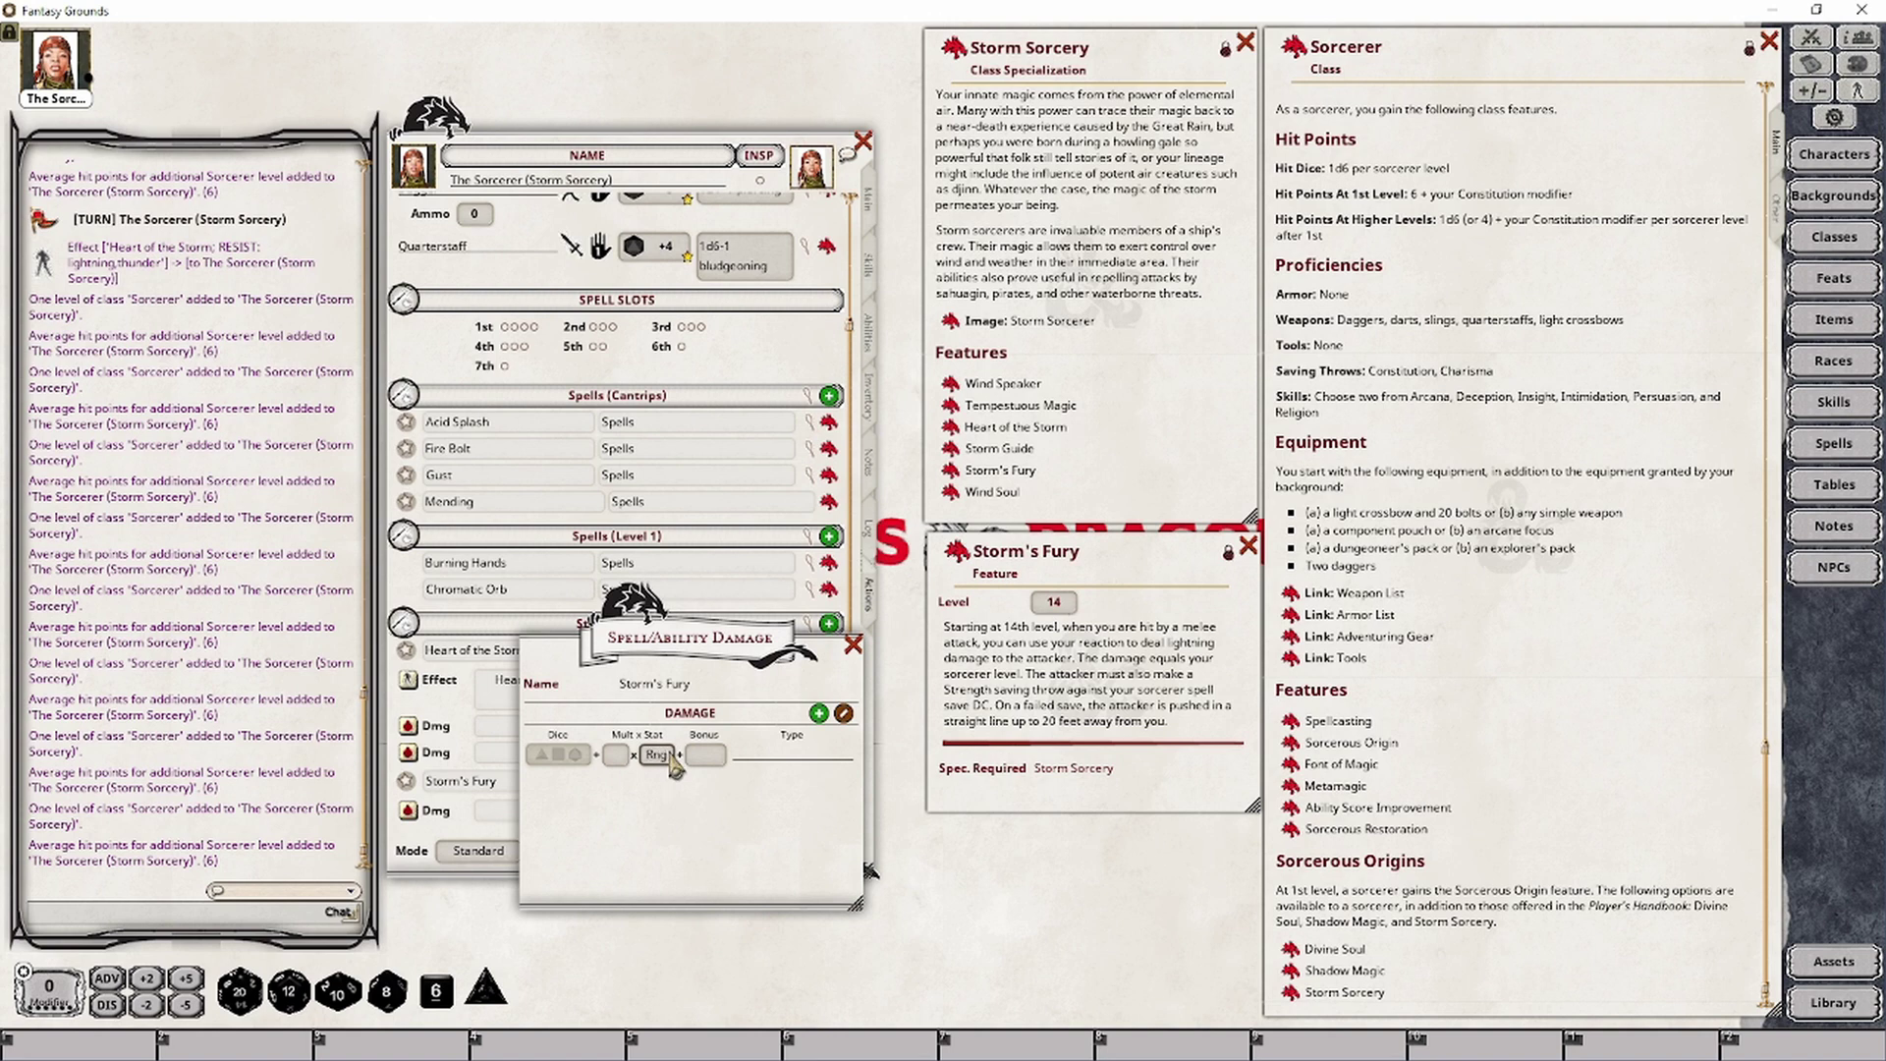
click(671, 759)
Step: Set the Storm's Fury damage type to lightning and close the damage details
click(835, 755)
text(lightning)
key(Delete)
key(Delete)
text(g)
key(Right)
text(t)
key(Delete)
key(Delete)
key(Delete)
text(ght)
click(853, 644)
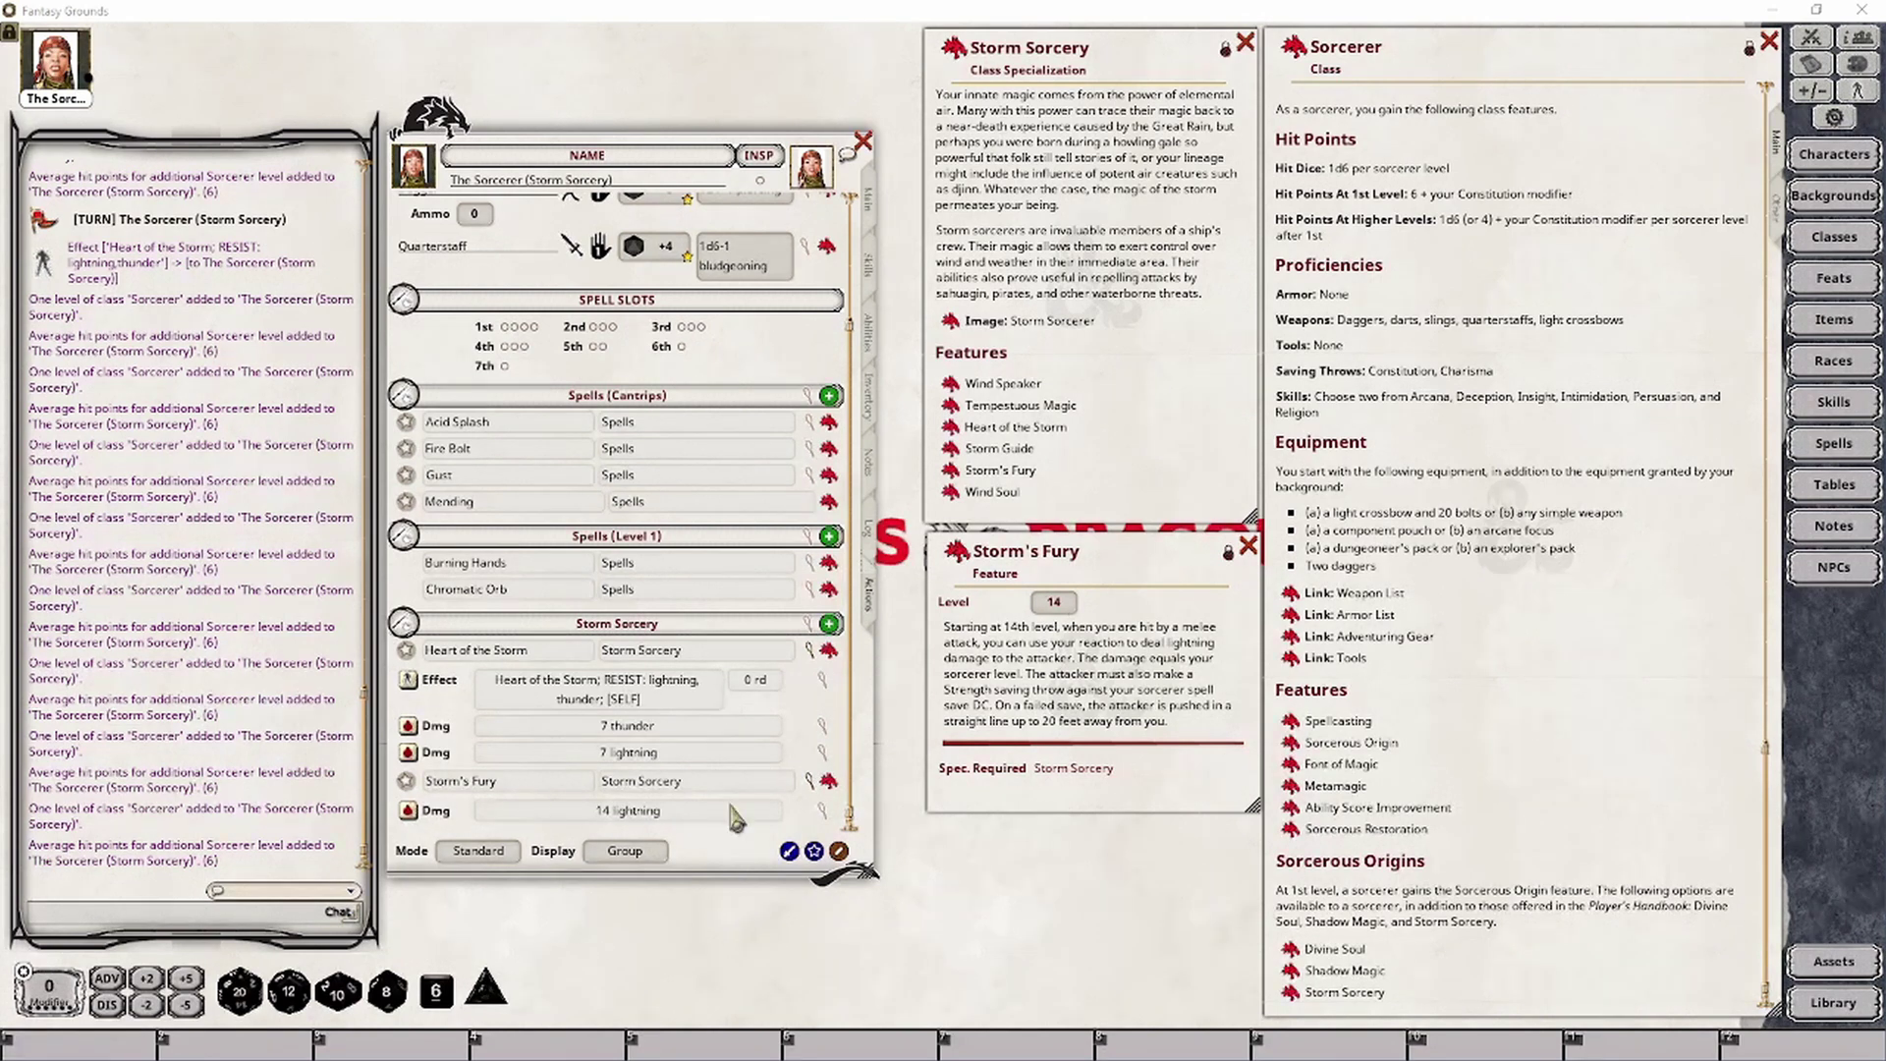
Step: Add a cast action to Storm's Fury and set its save to Strength against the group DC
click(758, 786)
right_click(843, 786)
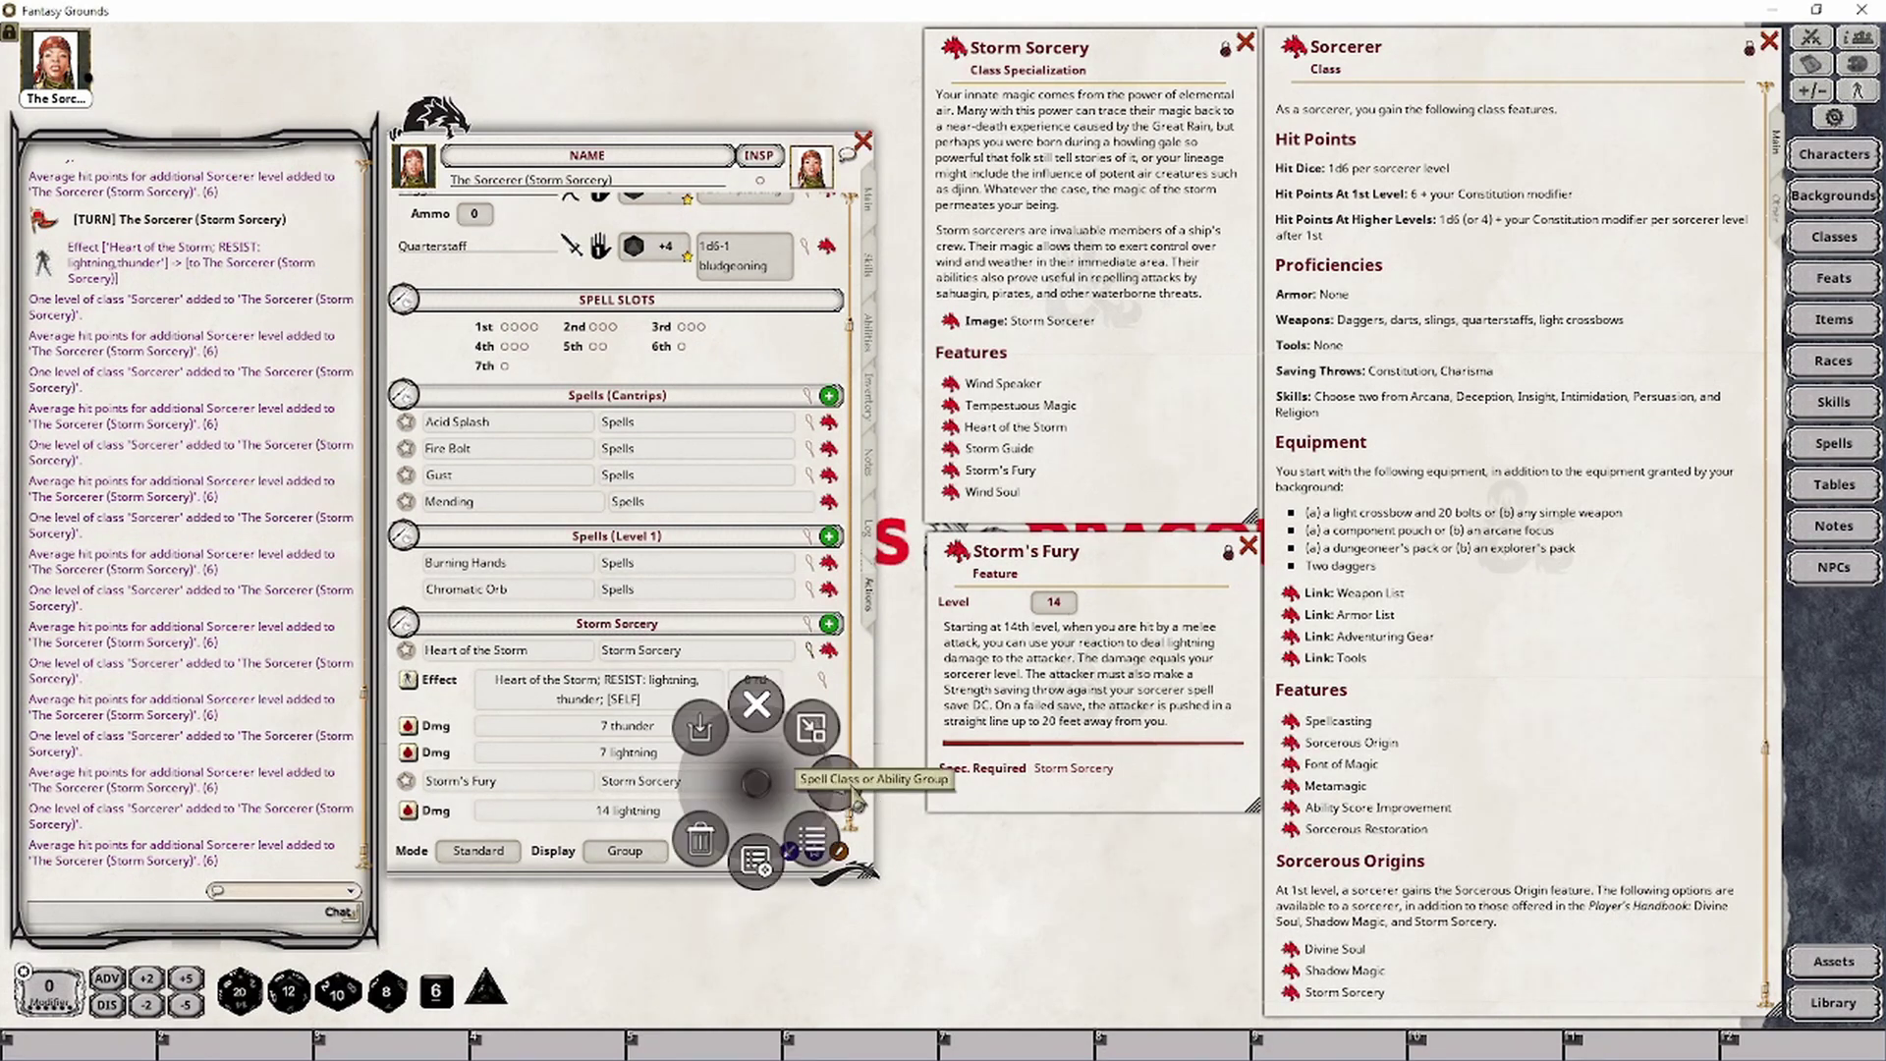
click(906, 732)
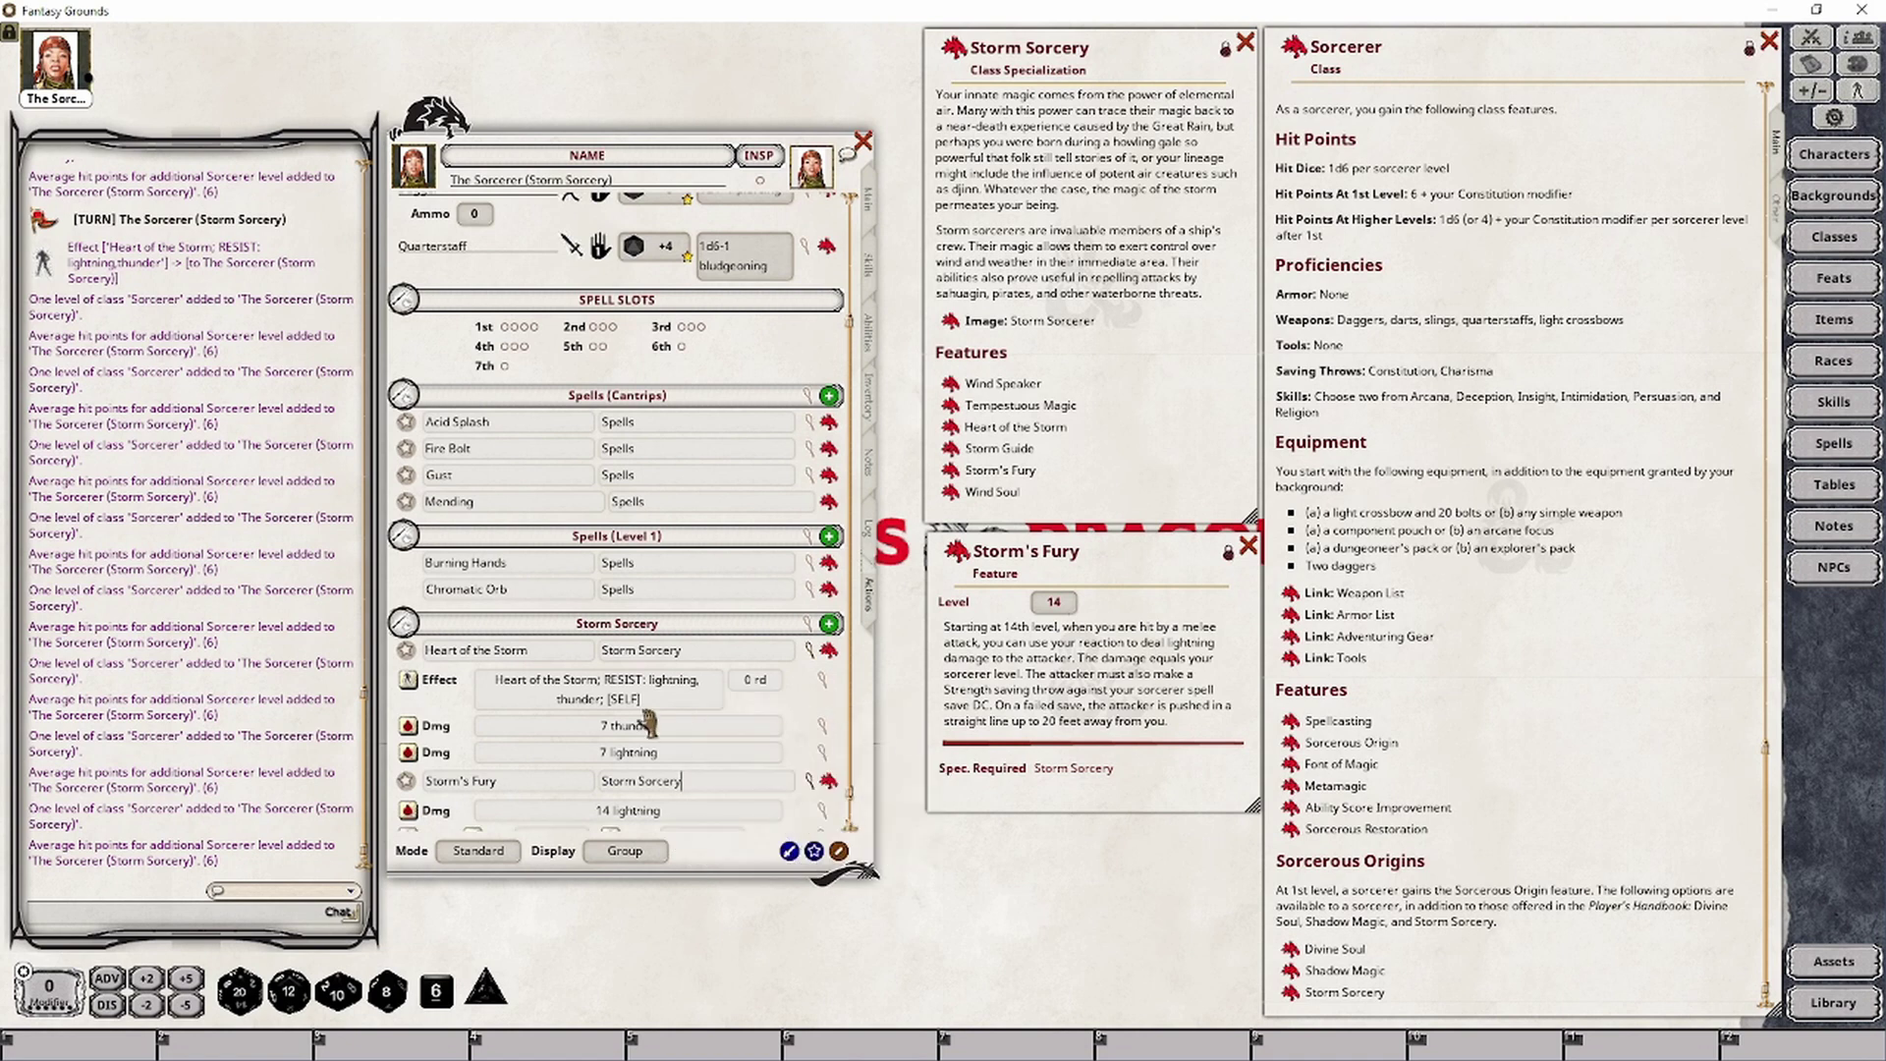
click(824, 813)
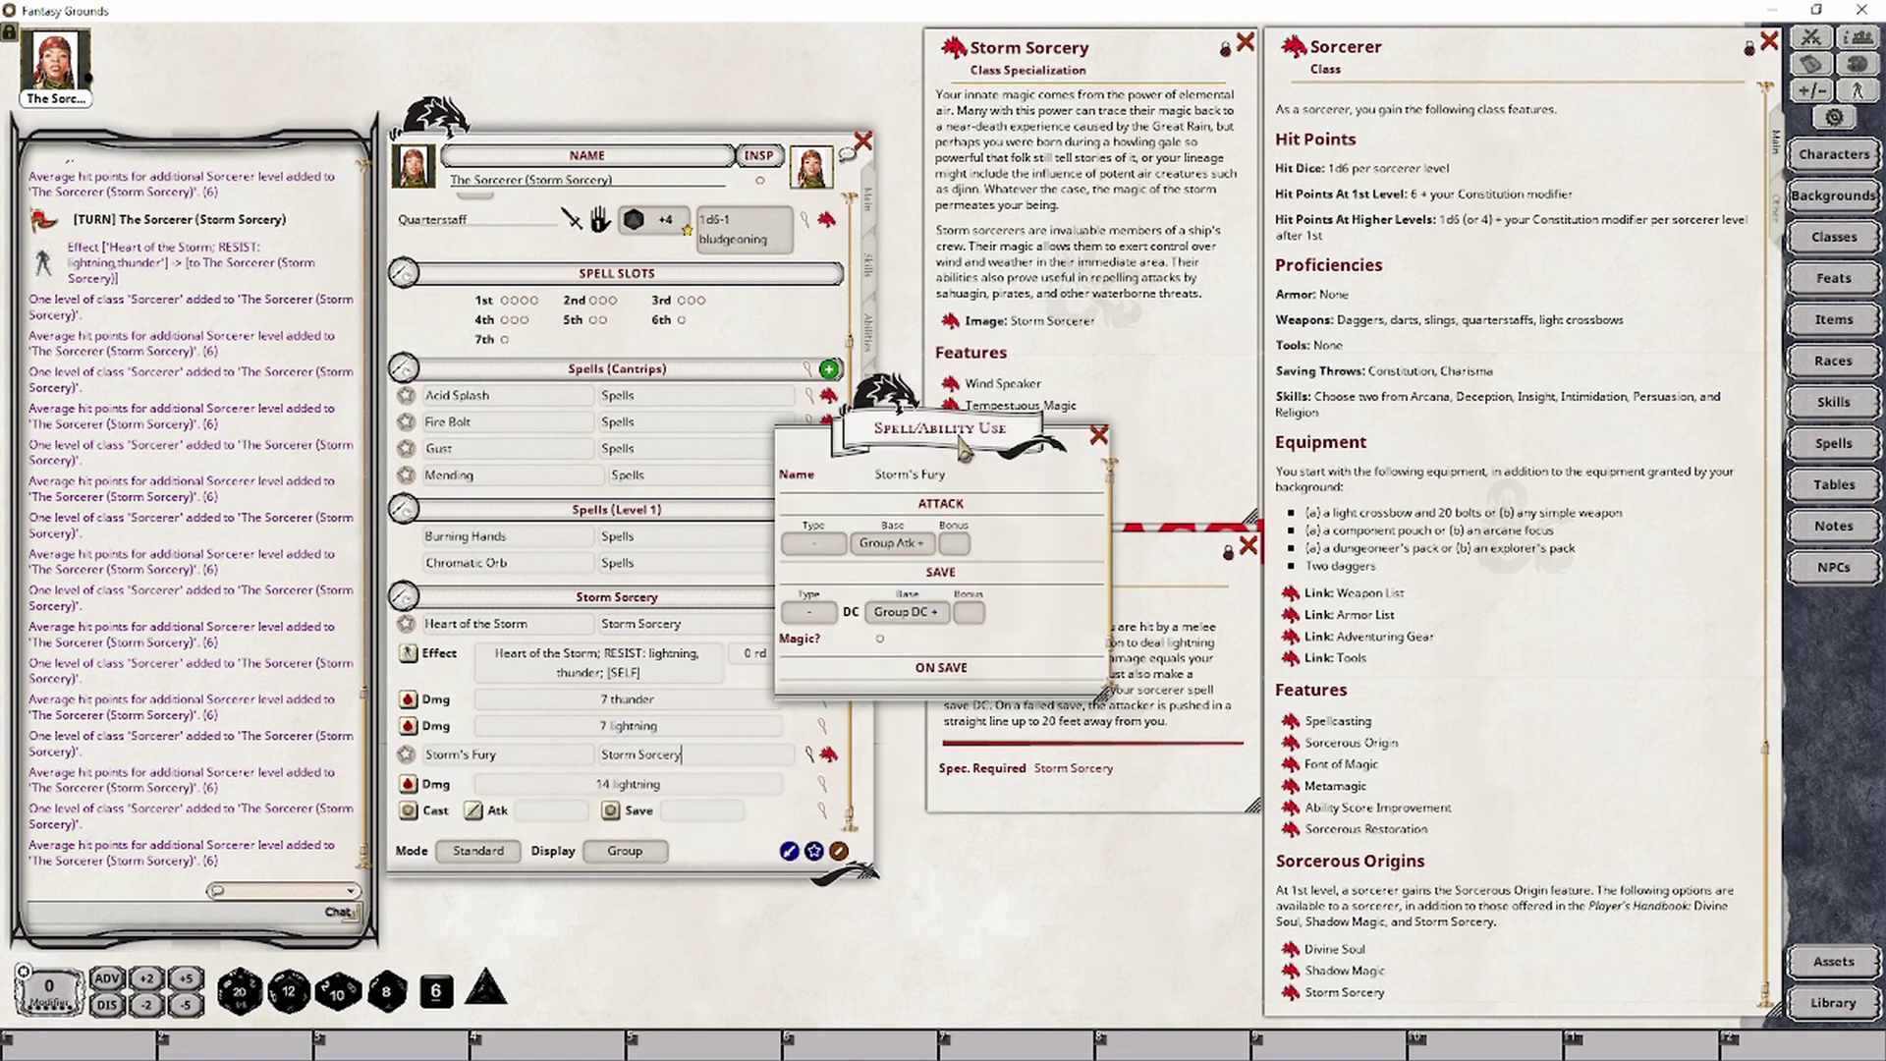
drag(931, 464, 985, 599)
click(921, 796)
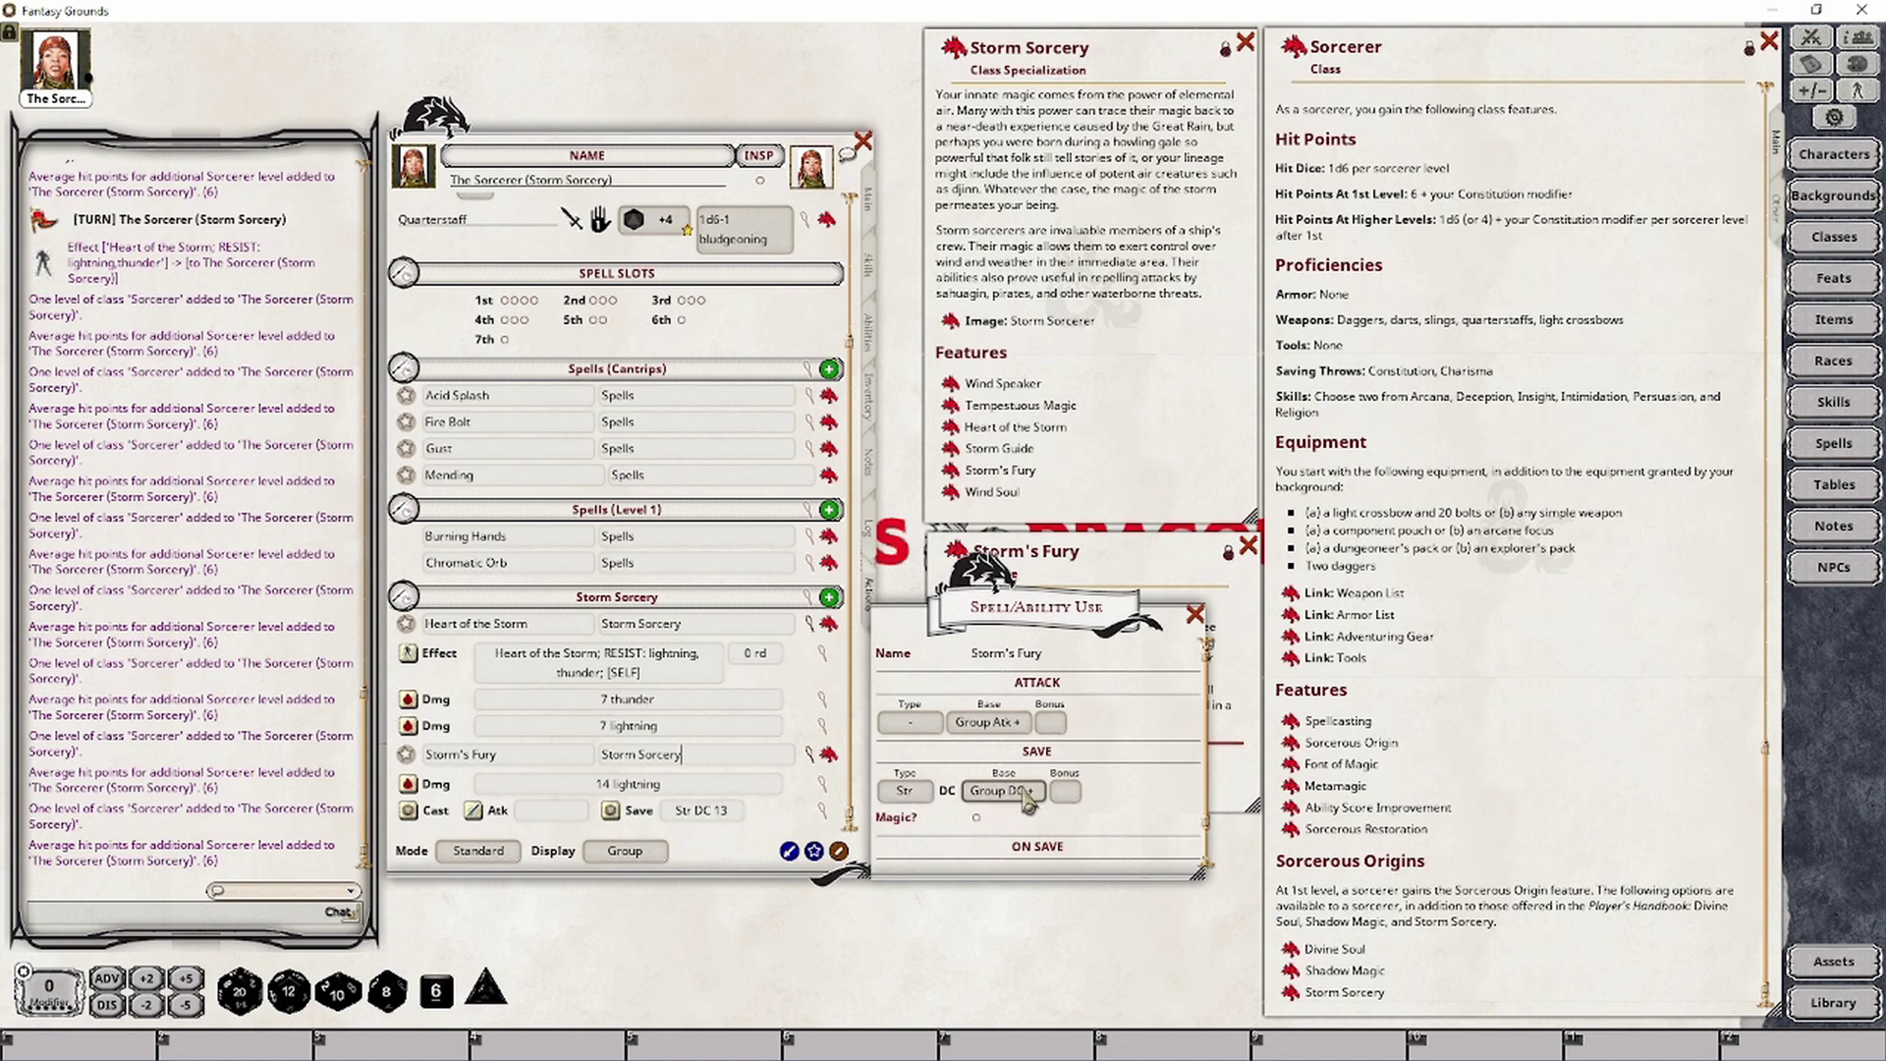
Step: Set the Storm Sorcery power group's ability to Cha, then close the group and Storm's Fury cast details
click(805, 597)
click(868, 560)
click(868, 560)
click(880, 563)
click(880, 563)
click(880, 563)
click(880, 562)
click(880, 563)
click(880, 563)
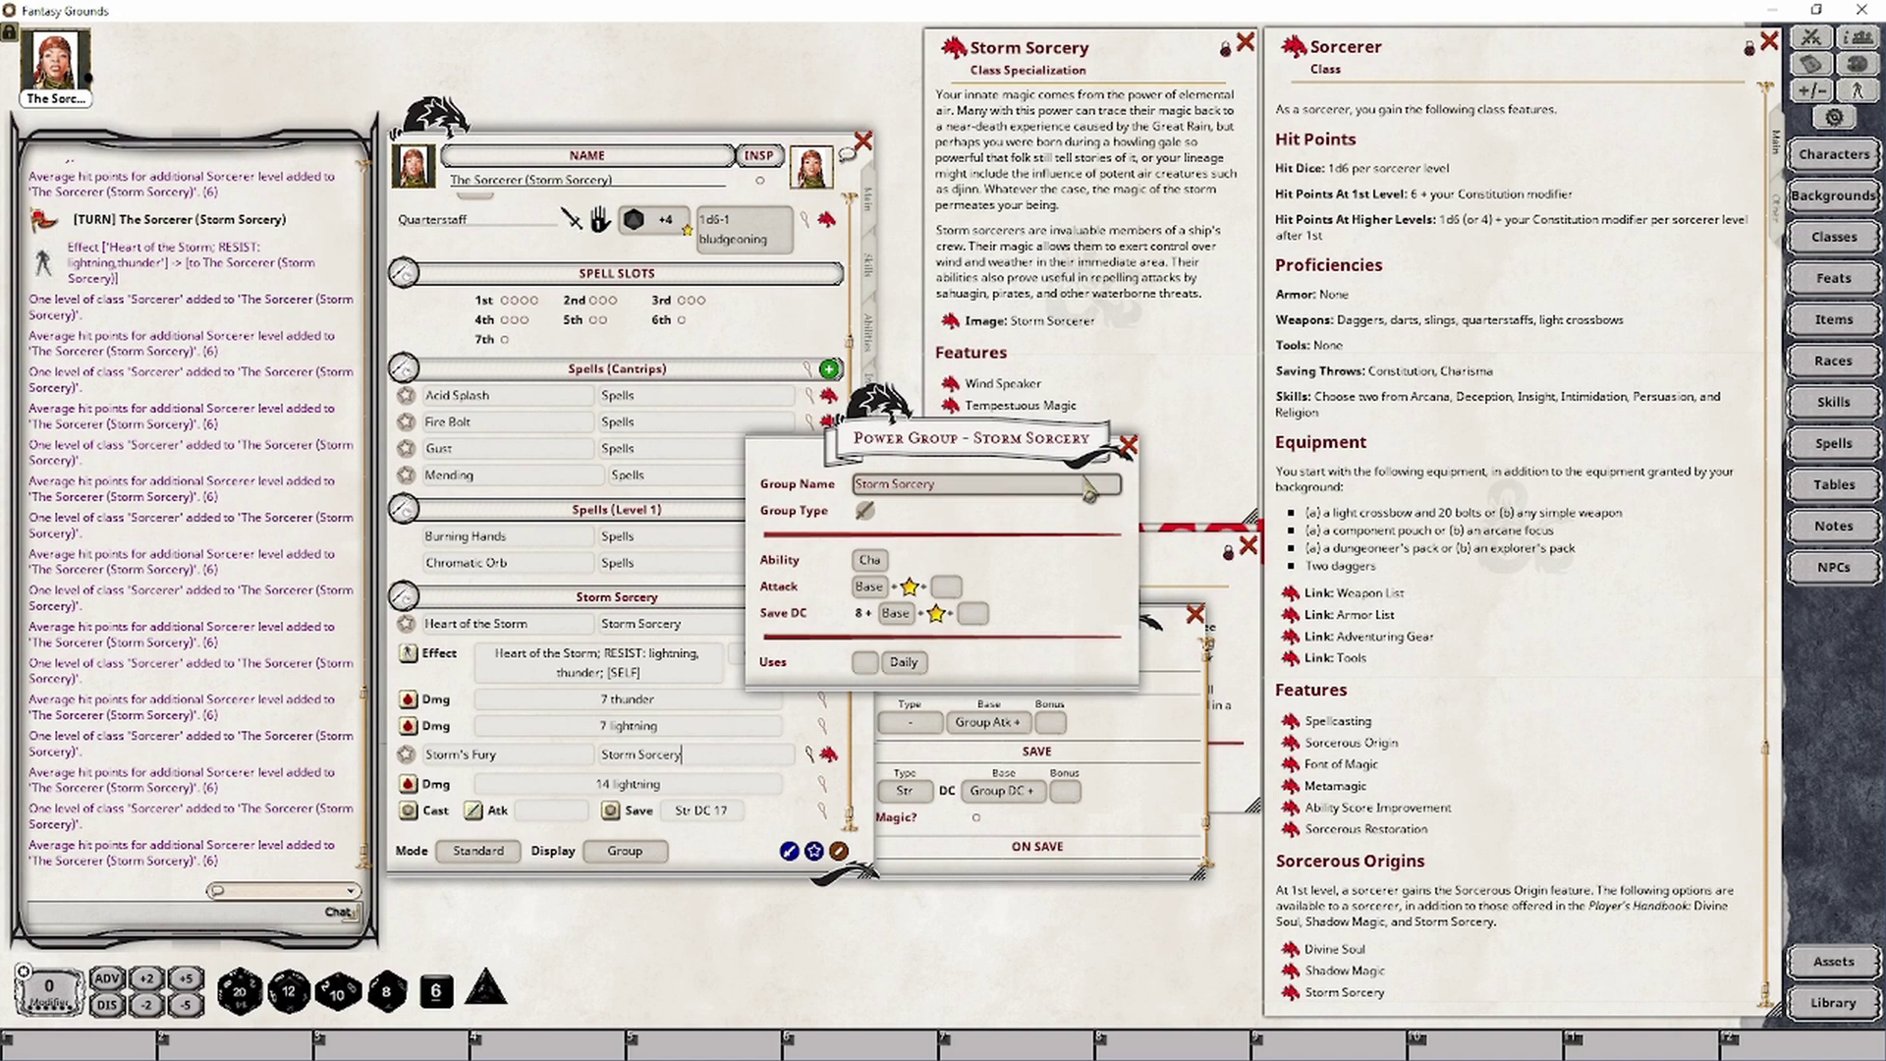
click(1127, 445)
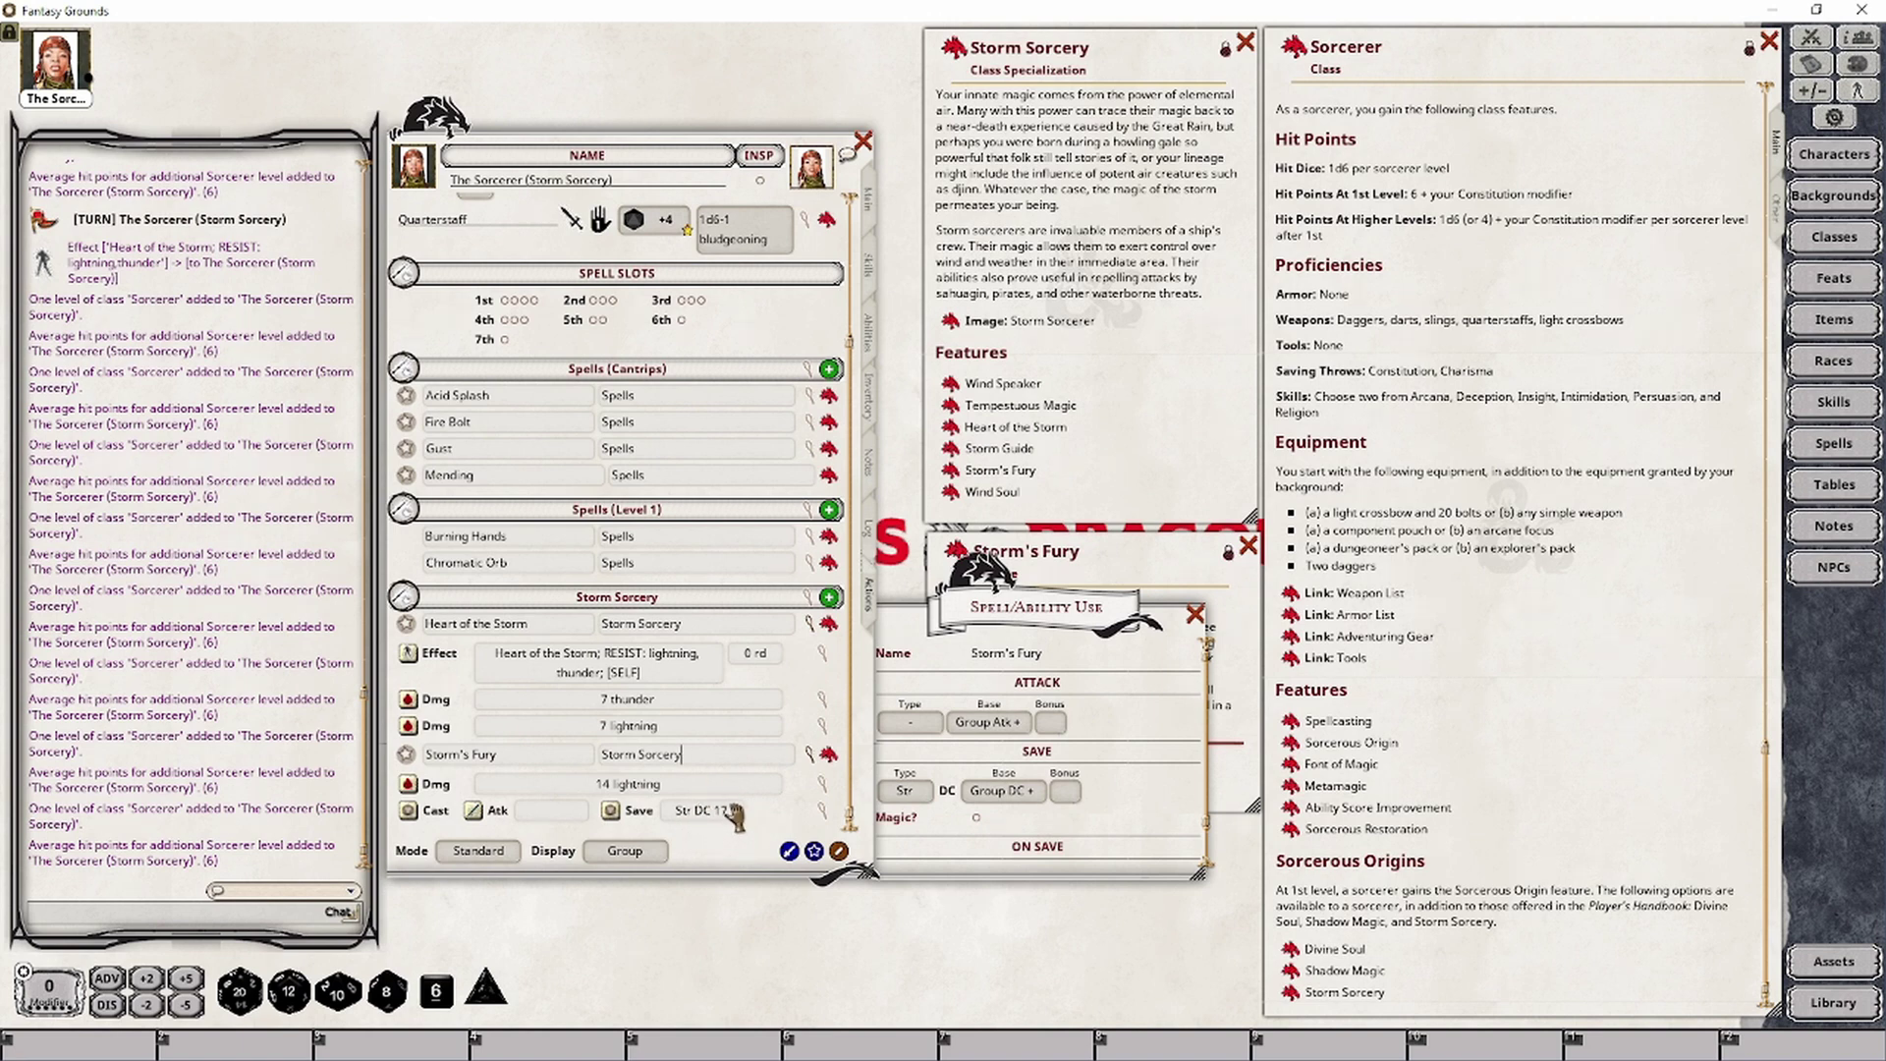
click(1194, 615)
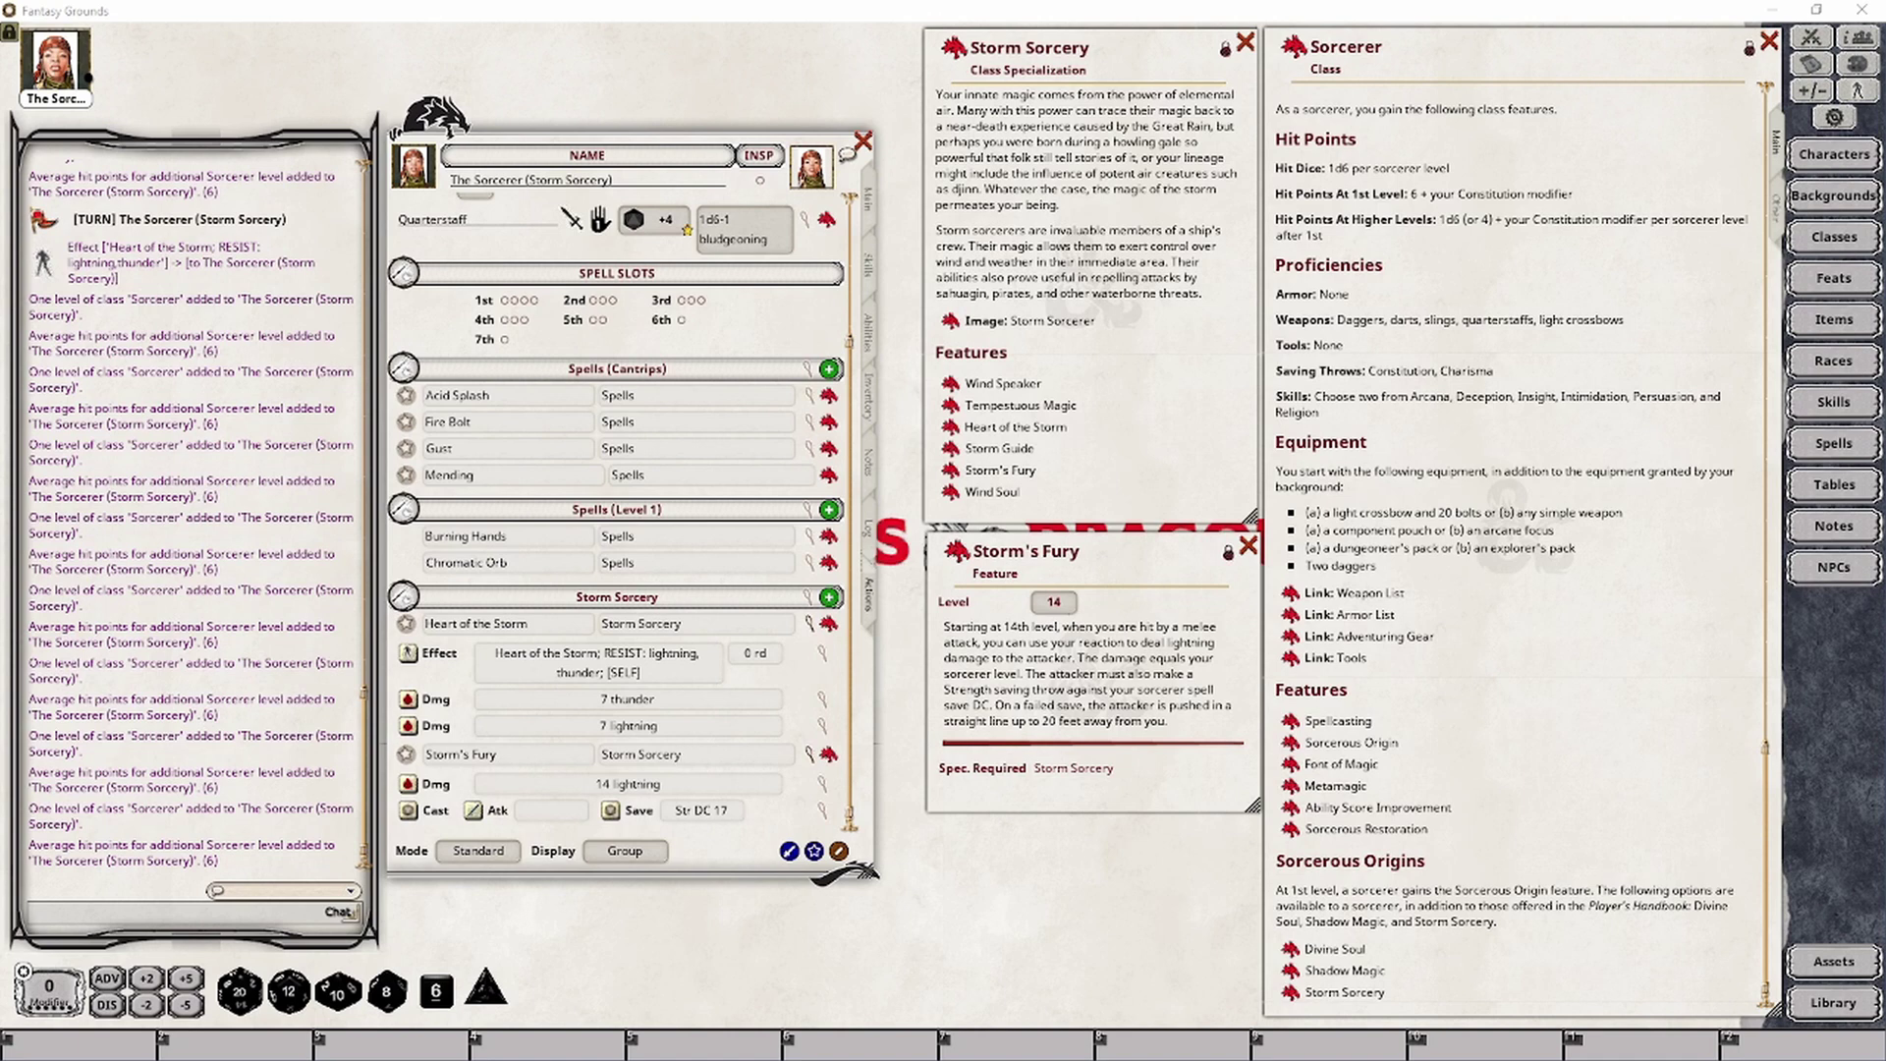
Step: Open the combat tracker and apply the Storm's Fury lightning damage to the Vampire
click(735, 754)
click(1810, 39)
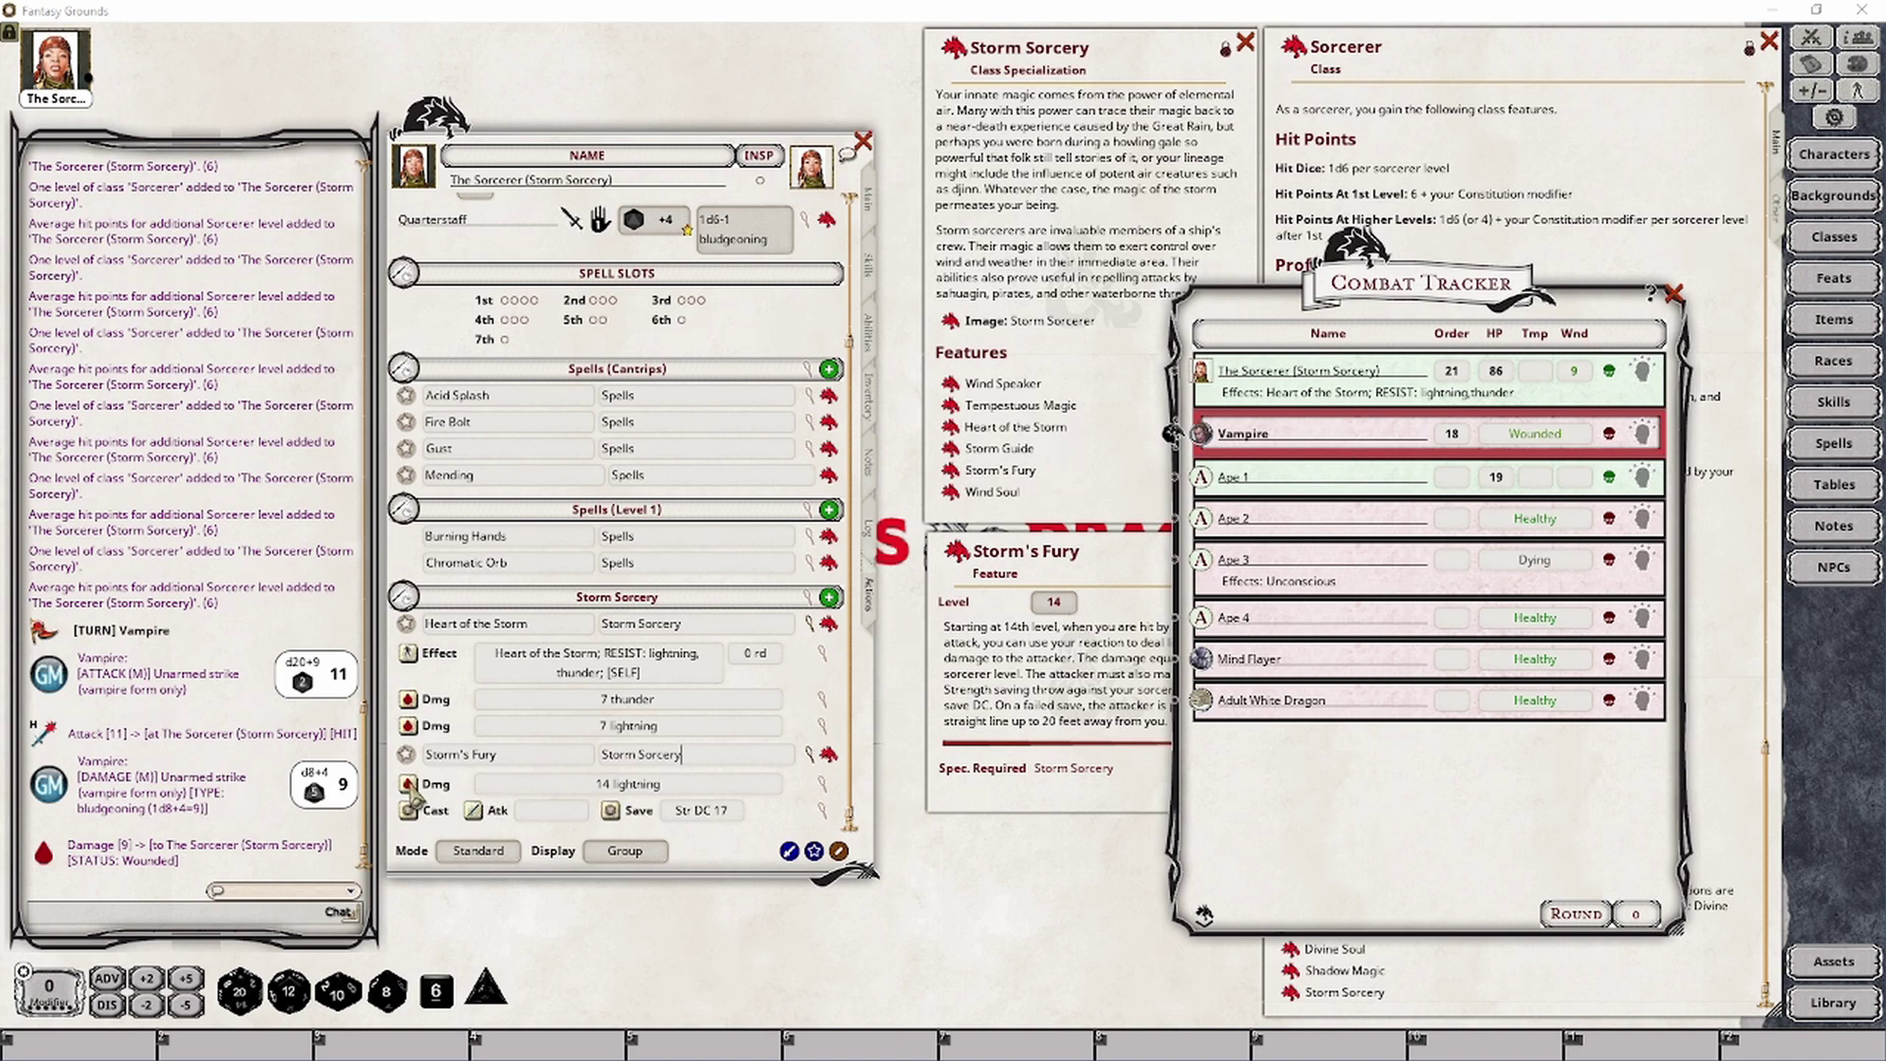
drag(1267, 442, 1267, 442)
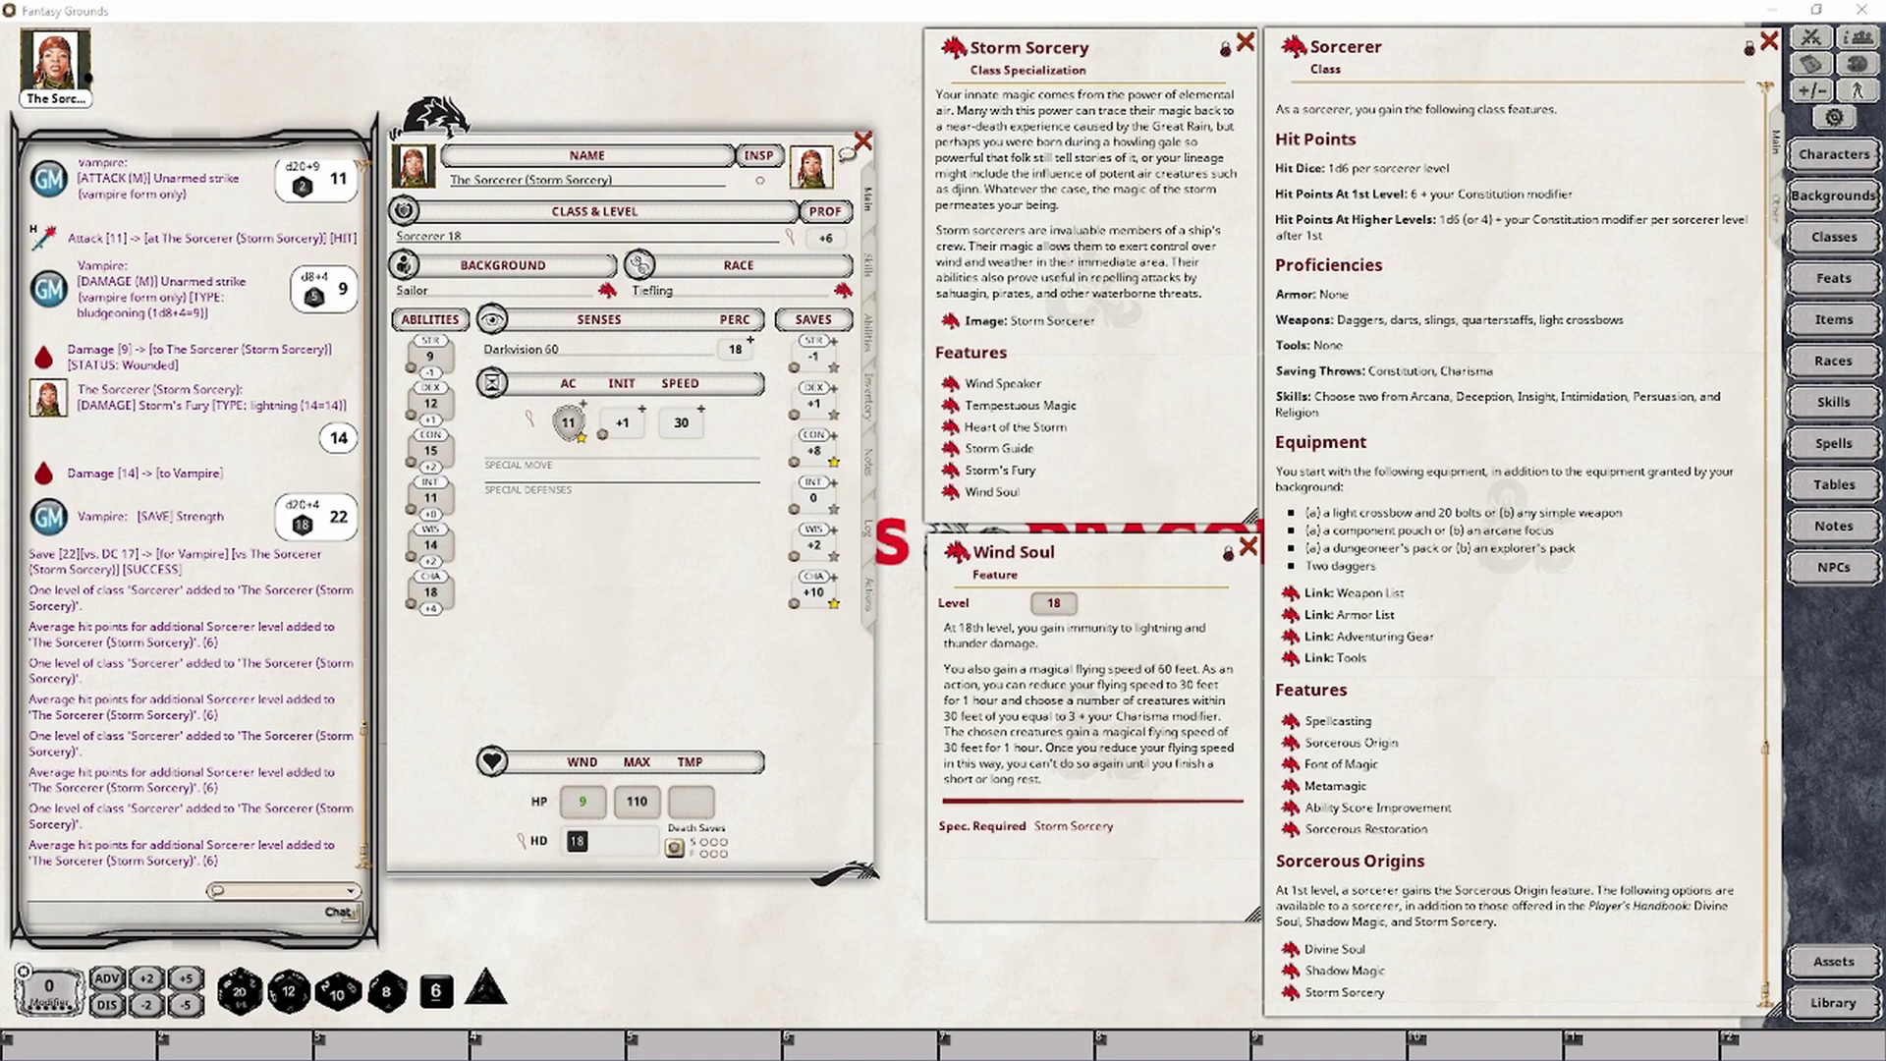
Step: Add the Wind Soul feature to the character's actions and set its group to Storm Sorcery
click(870, 595)
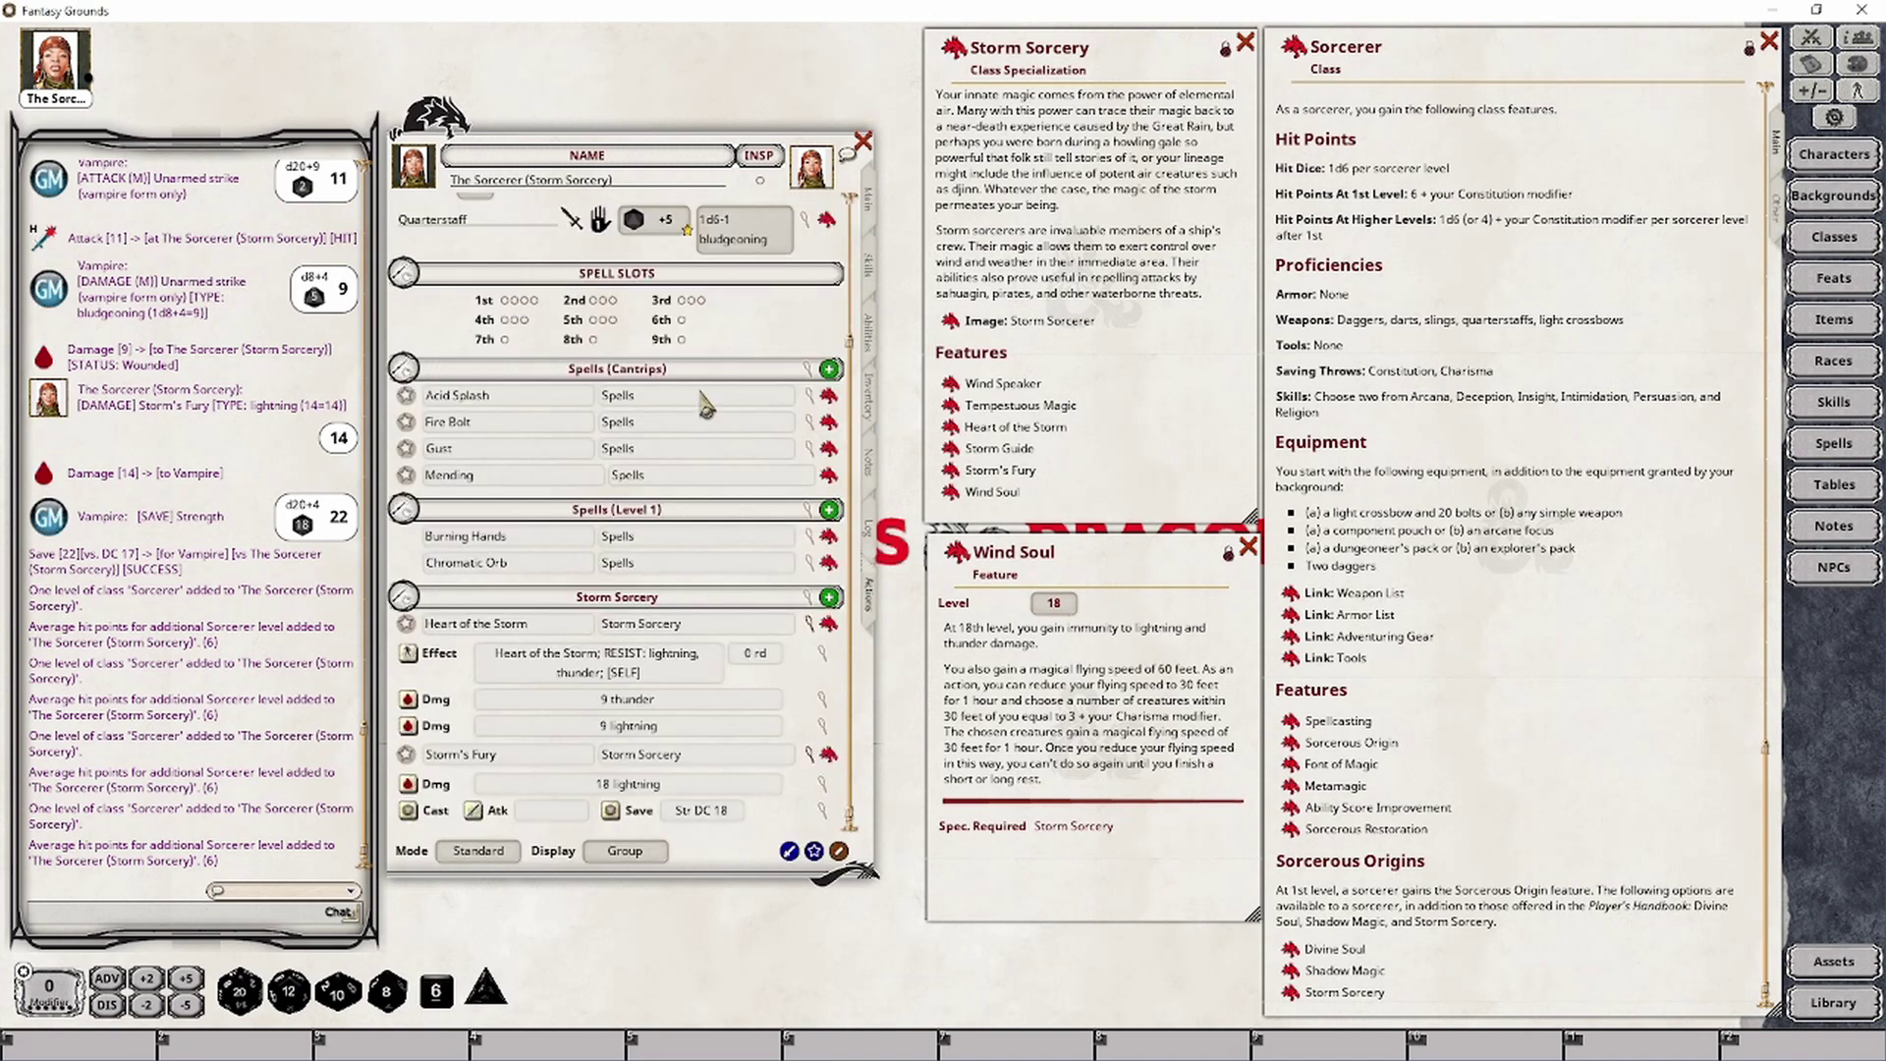
drag(957, 560, 739, 709)
scroll(739, 710, down, 2)
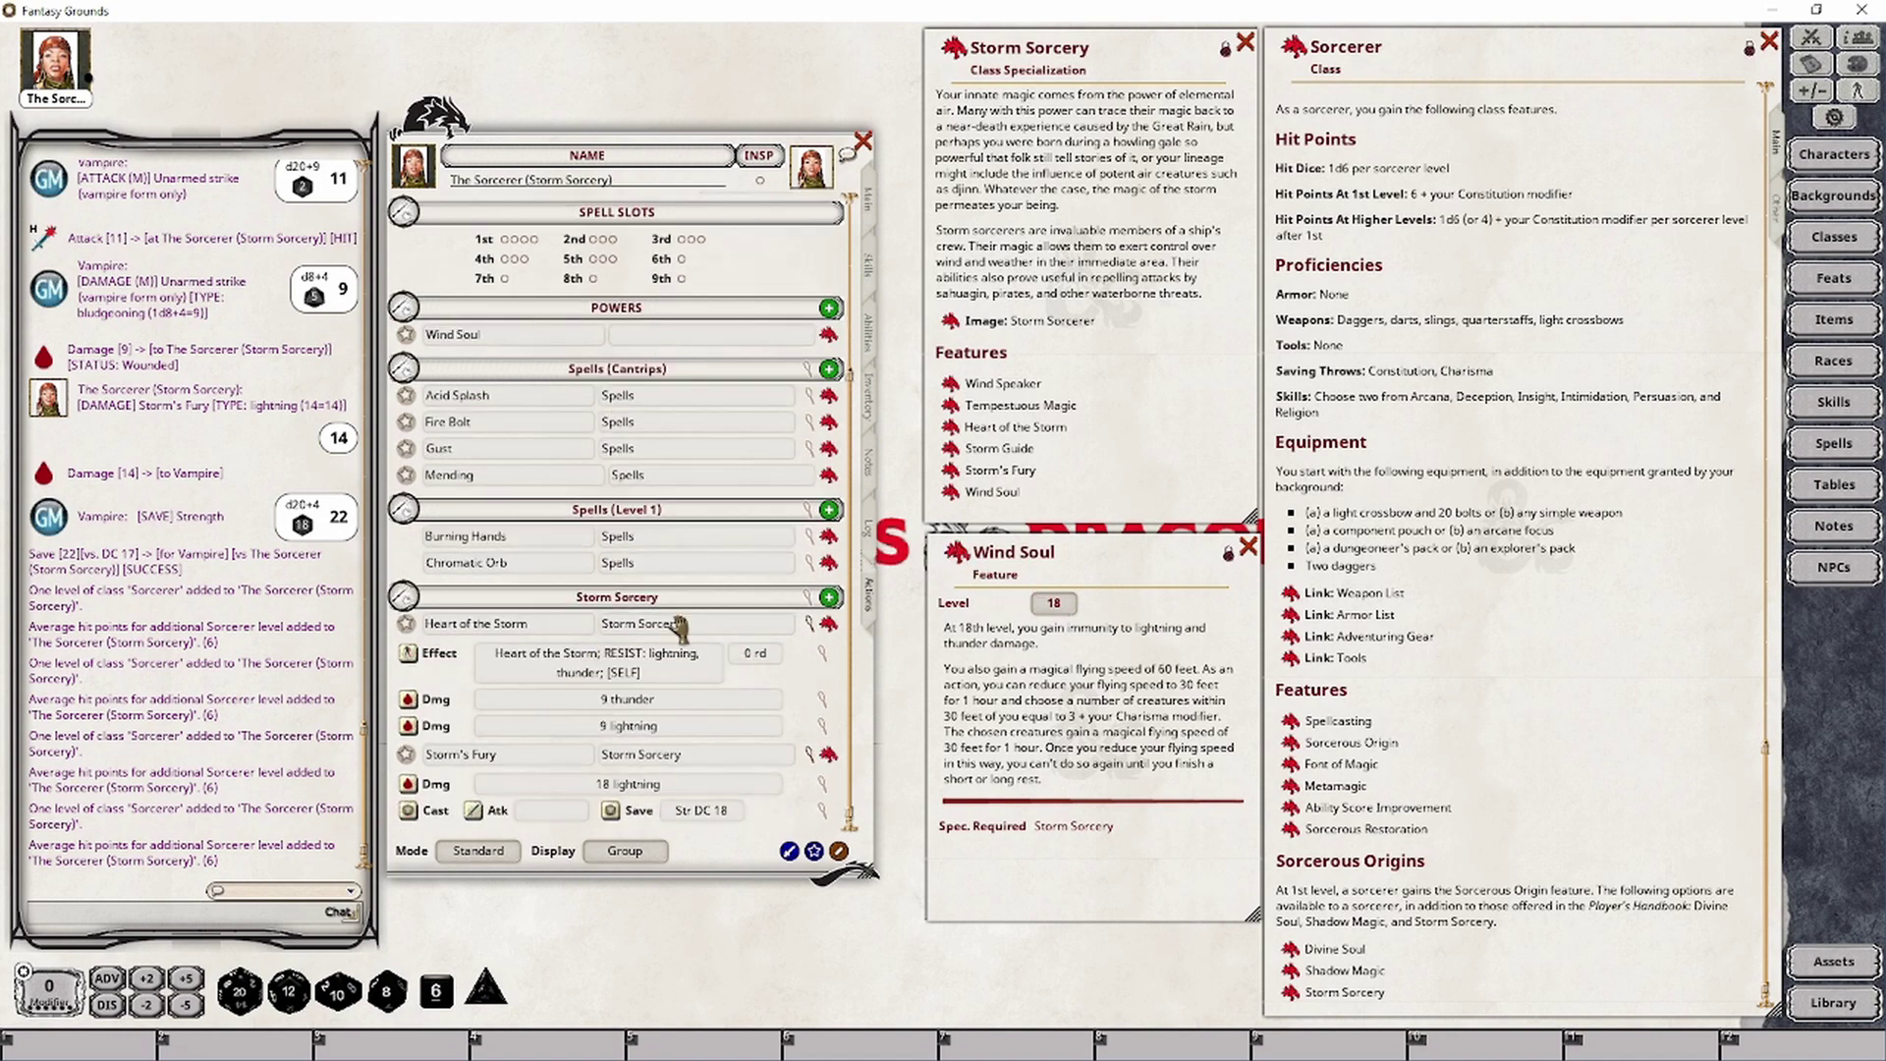
drag(704, 627, 595, 623)
key(ctrl+c)
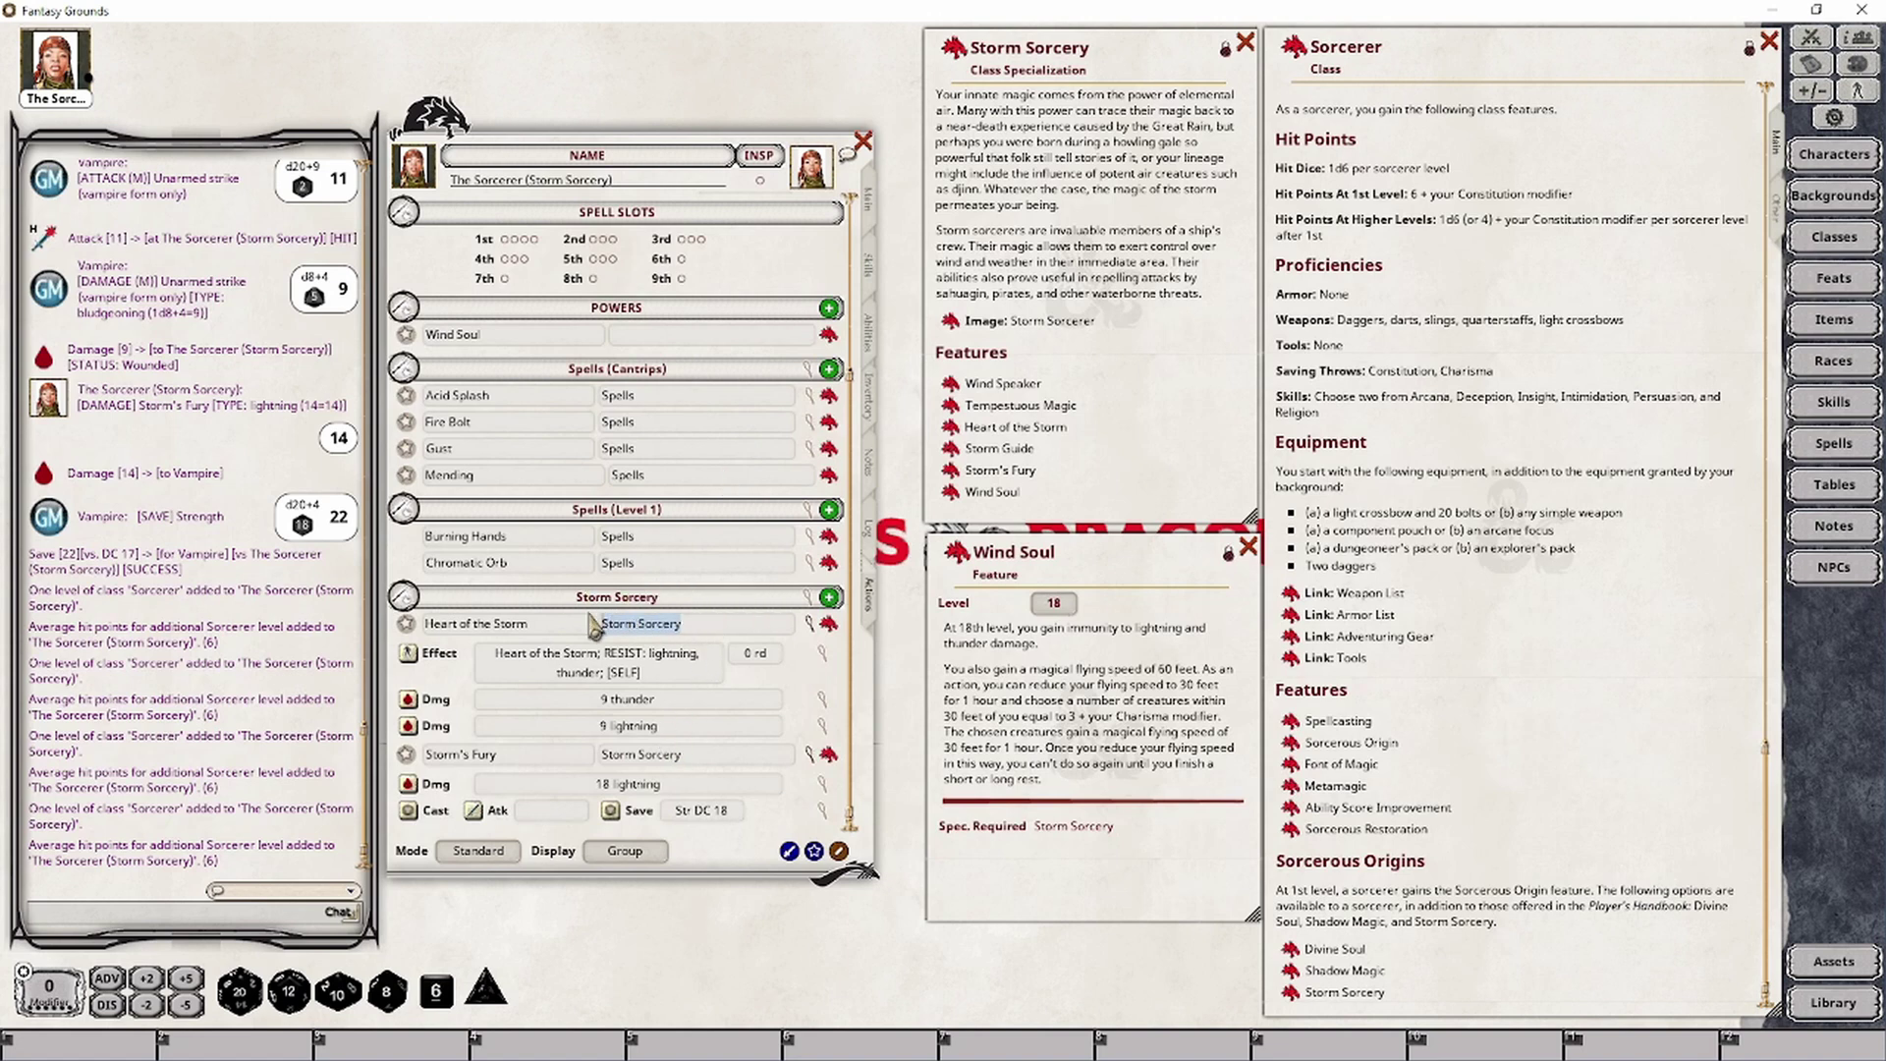
click(626, 344)
key(ctrl+v)
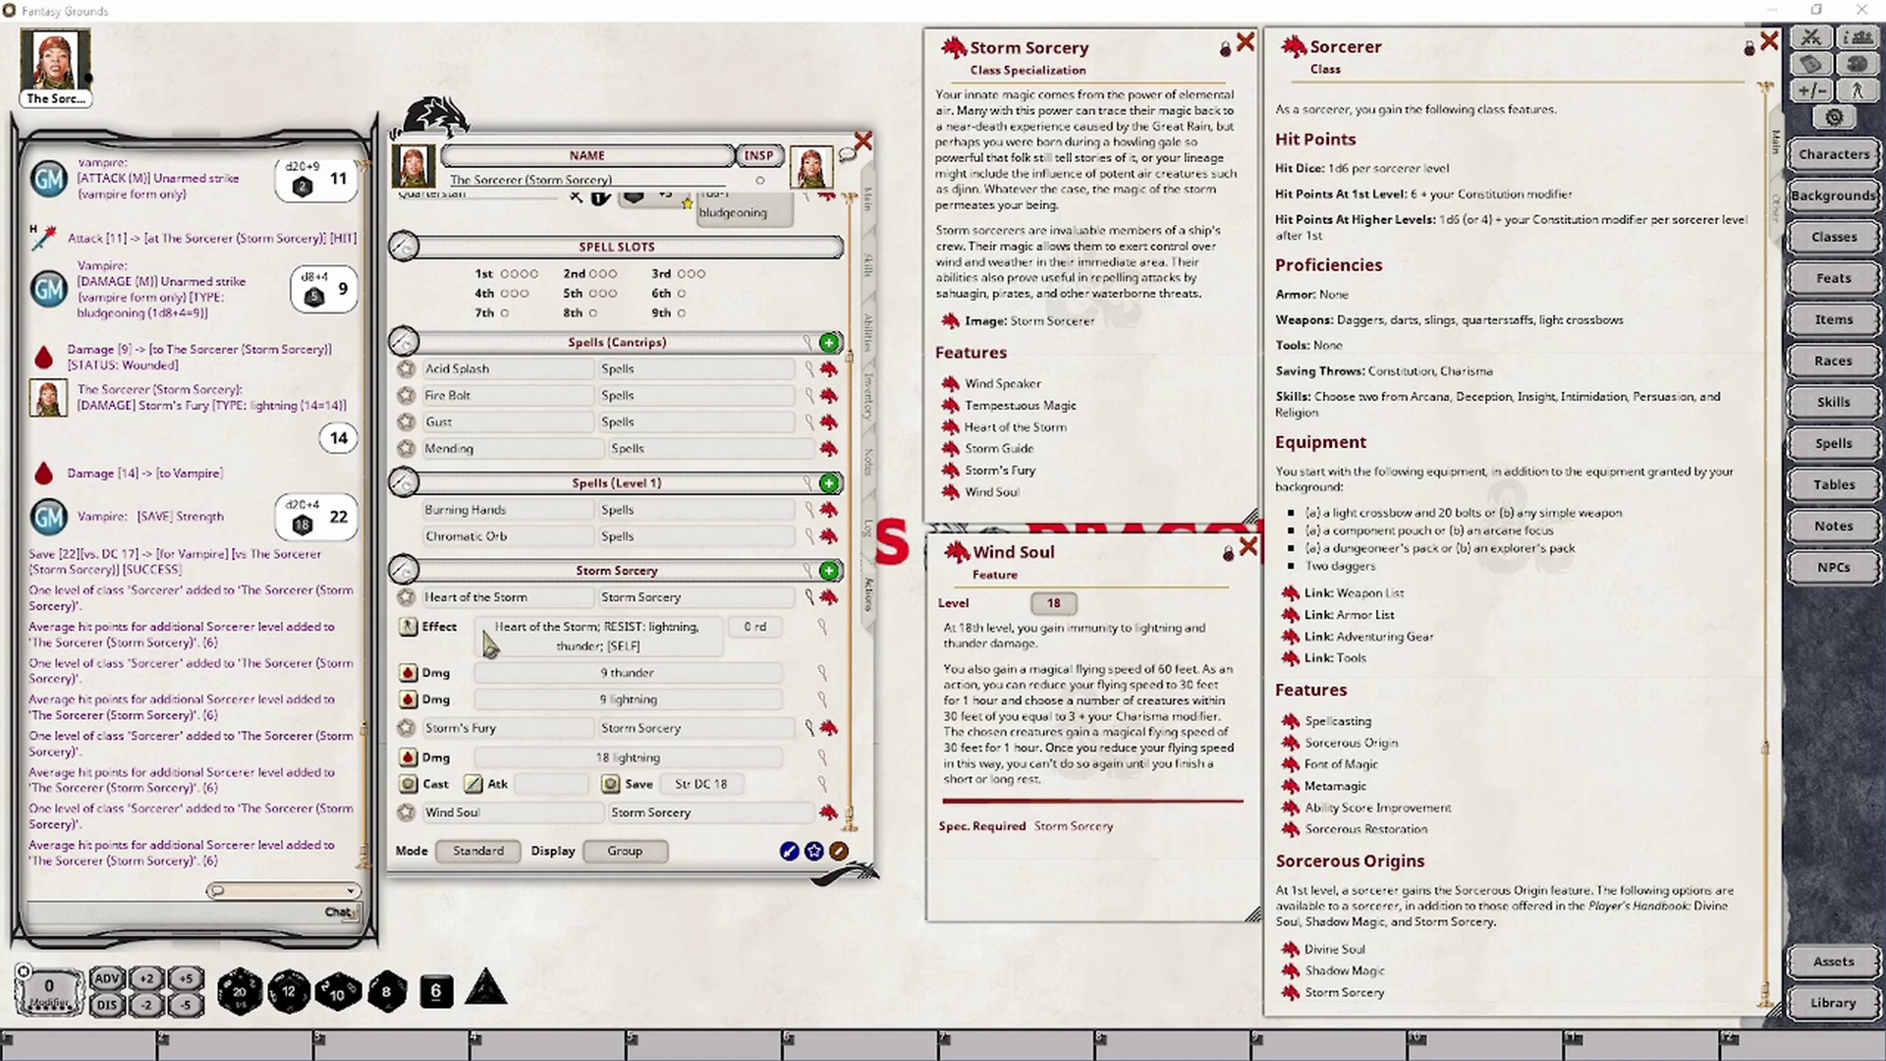
Step: Add the effect "Wind Soul; IMMUNE: lightning, thunder" to Wind Soul with its targeting set to Self
right_click(488, 815)
click(557, 820)
click(562, 892)
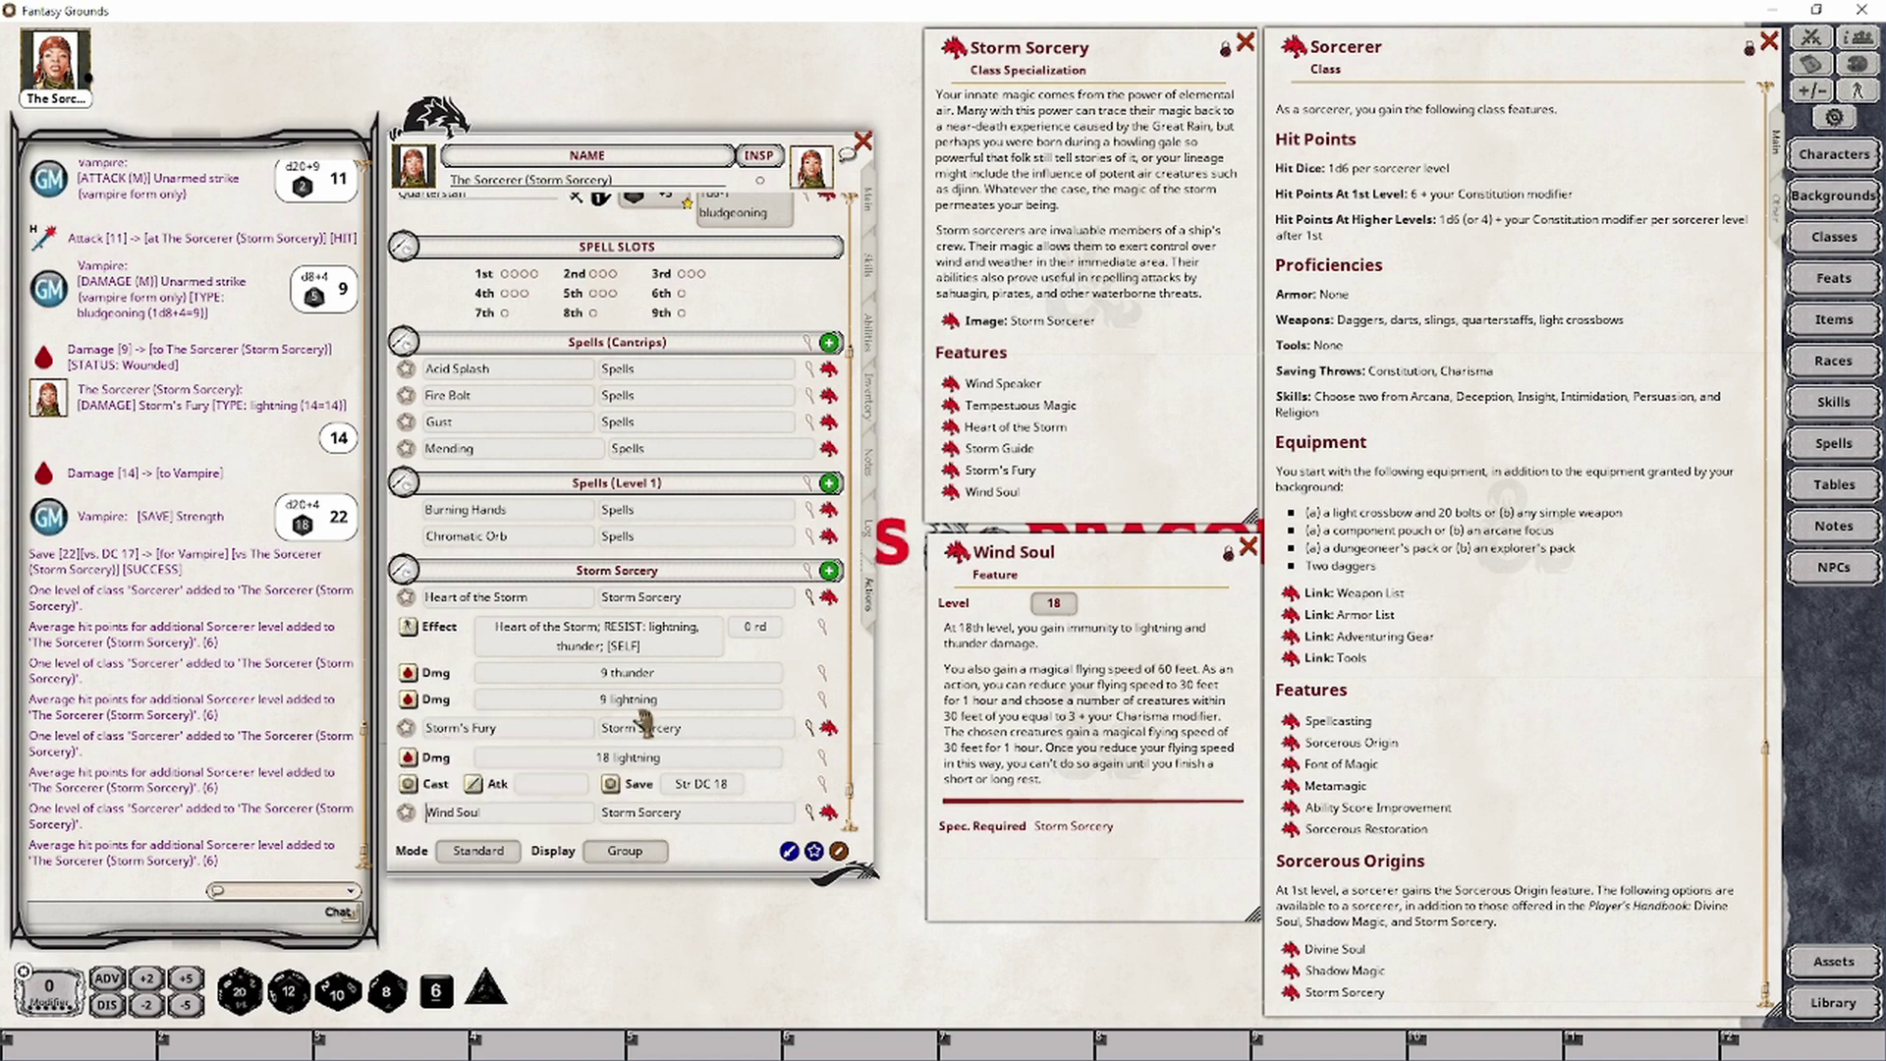
click(822, 810)
text(Wind Soul; IMMUNE: lightning, thunder)
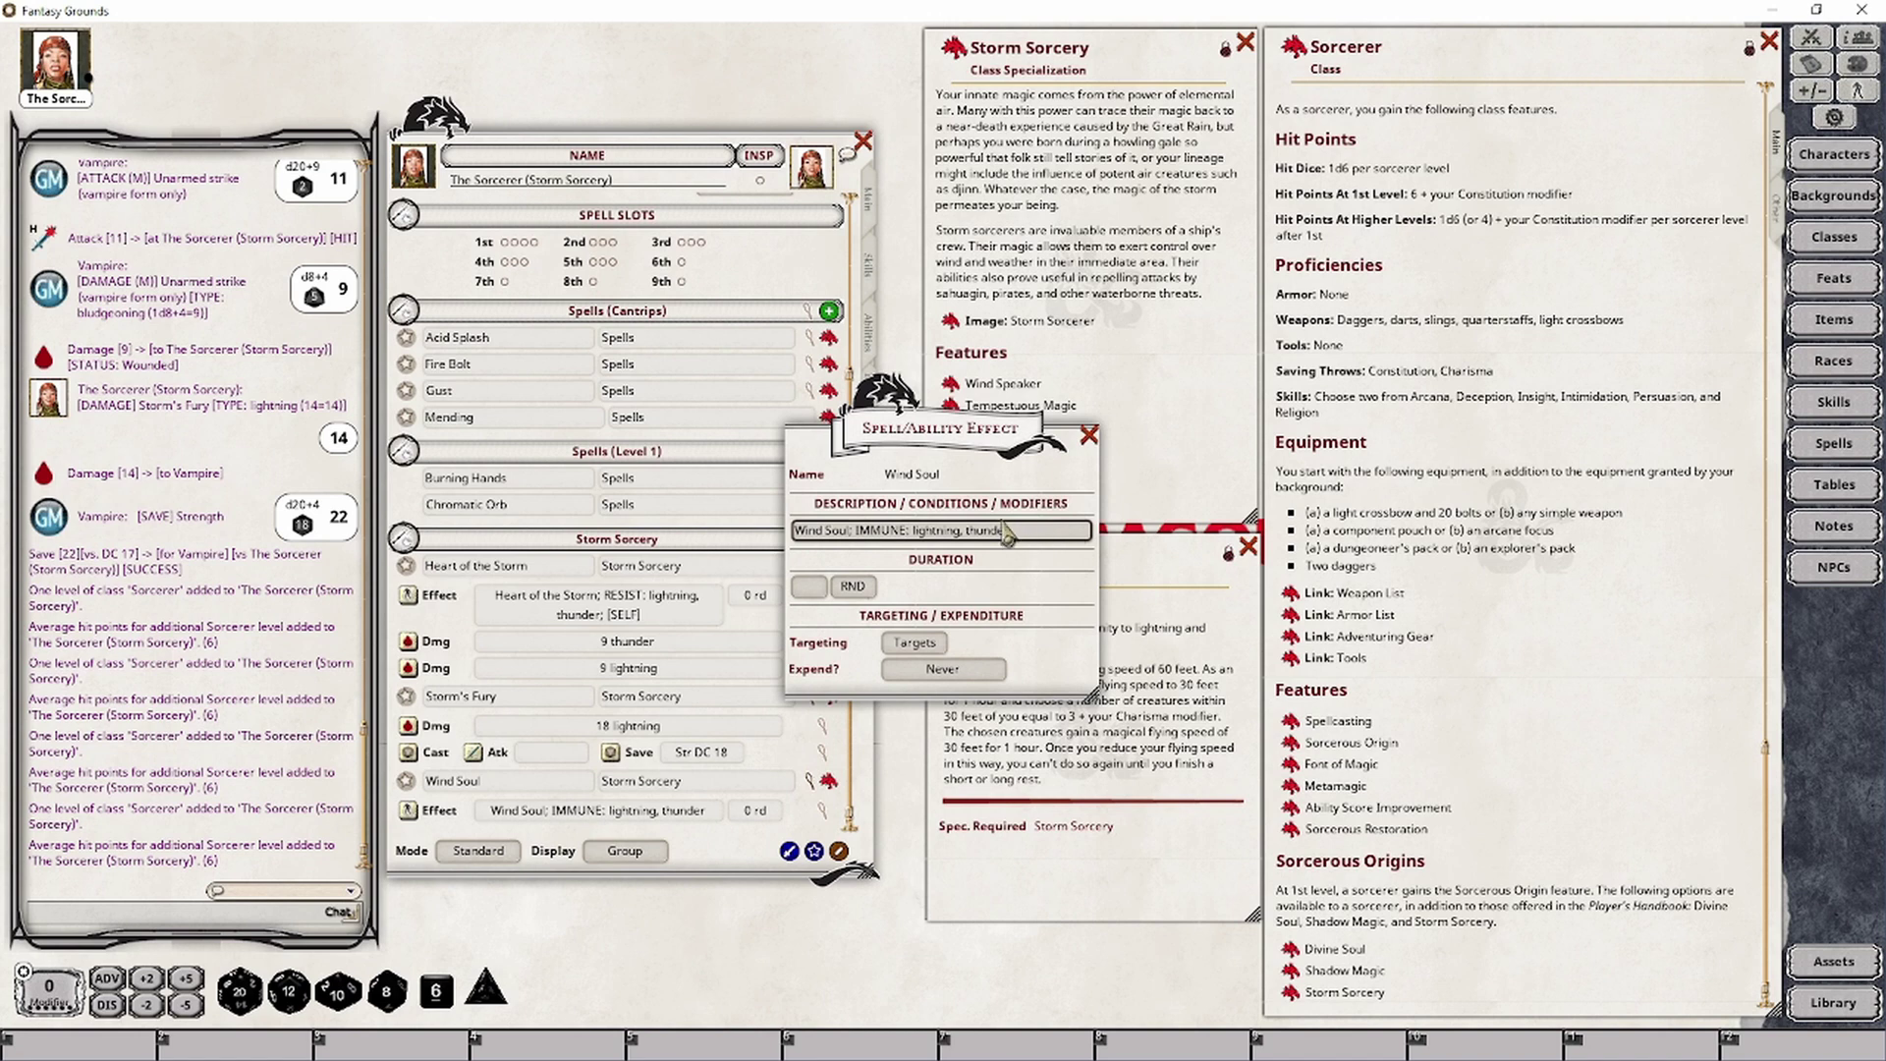
click(908, 646)
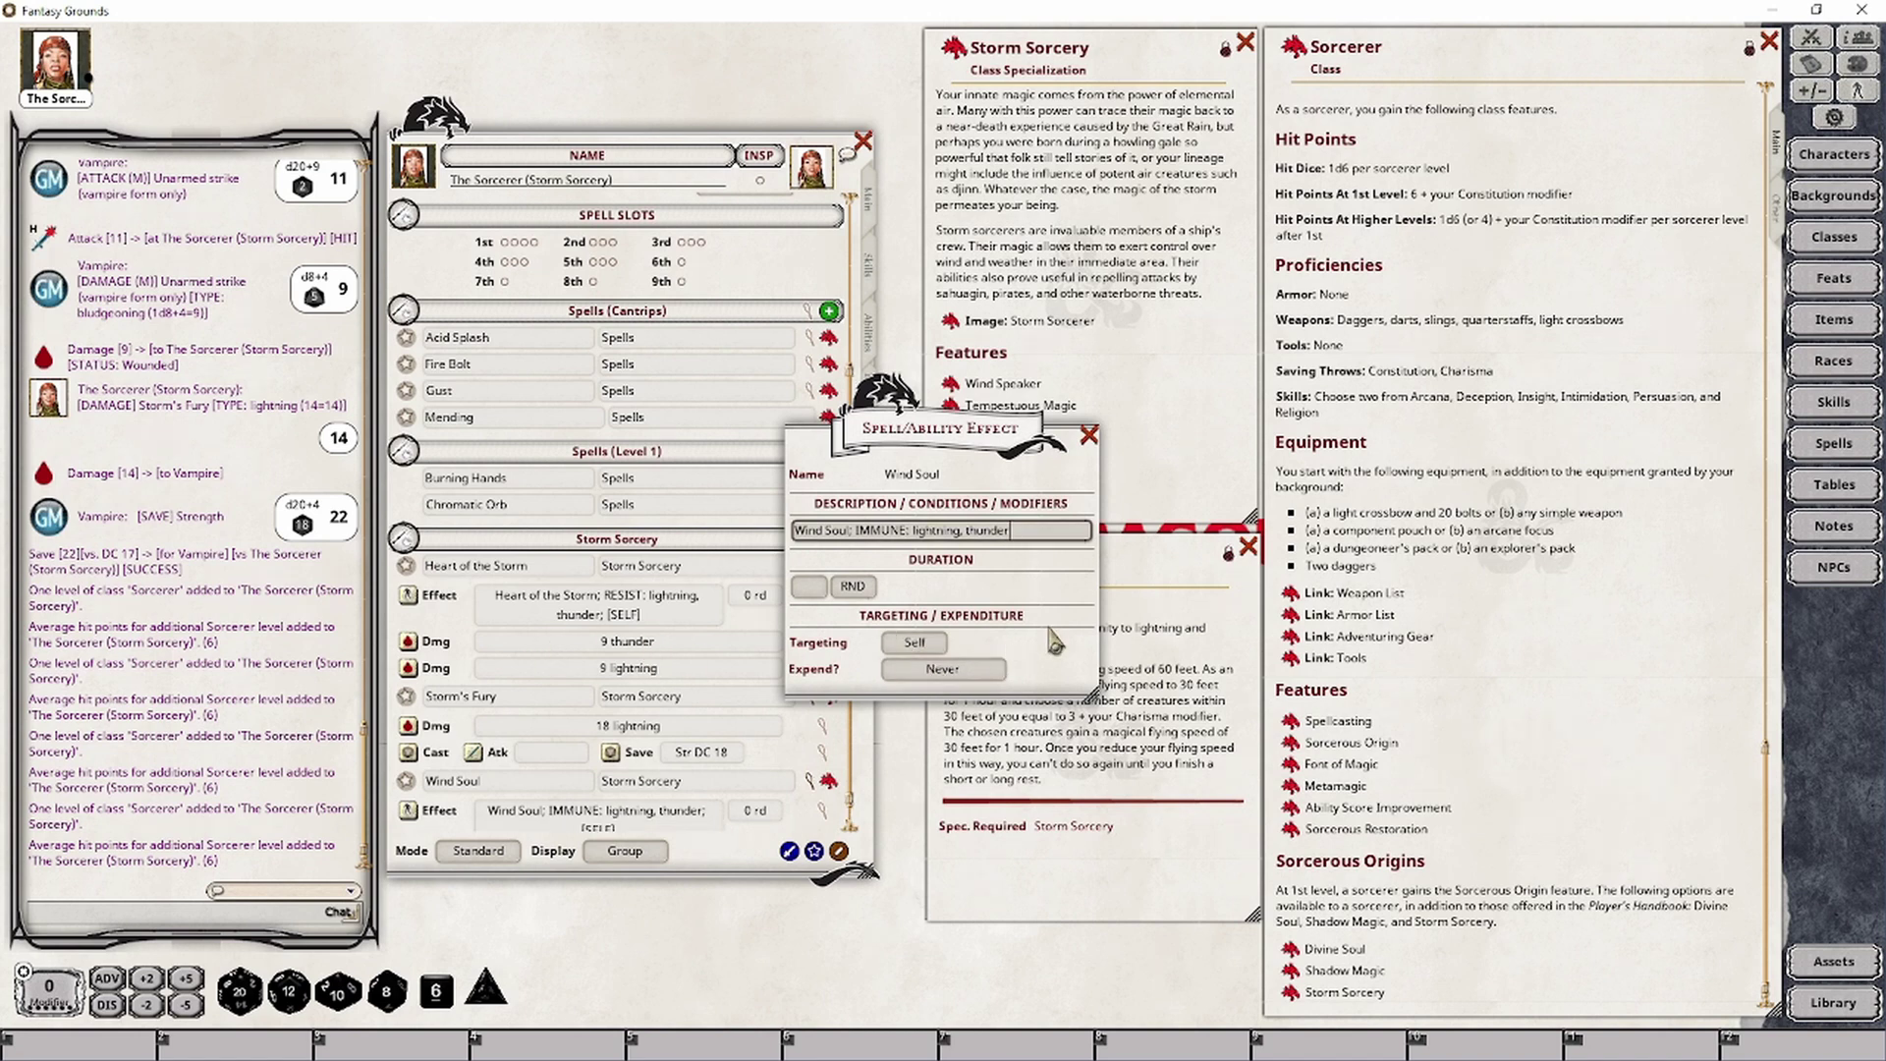
click(1089, 435)
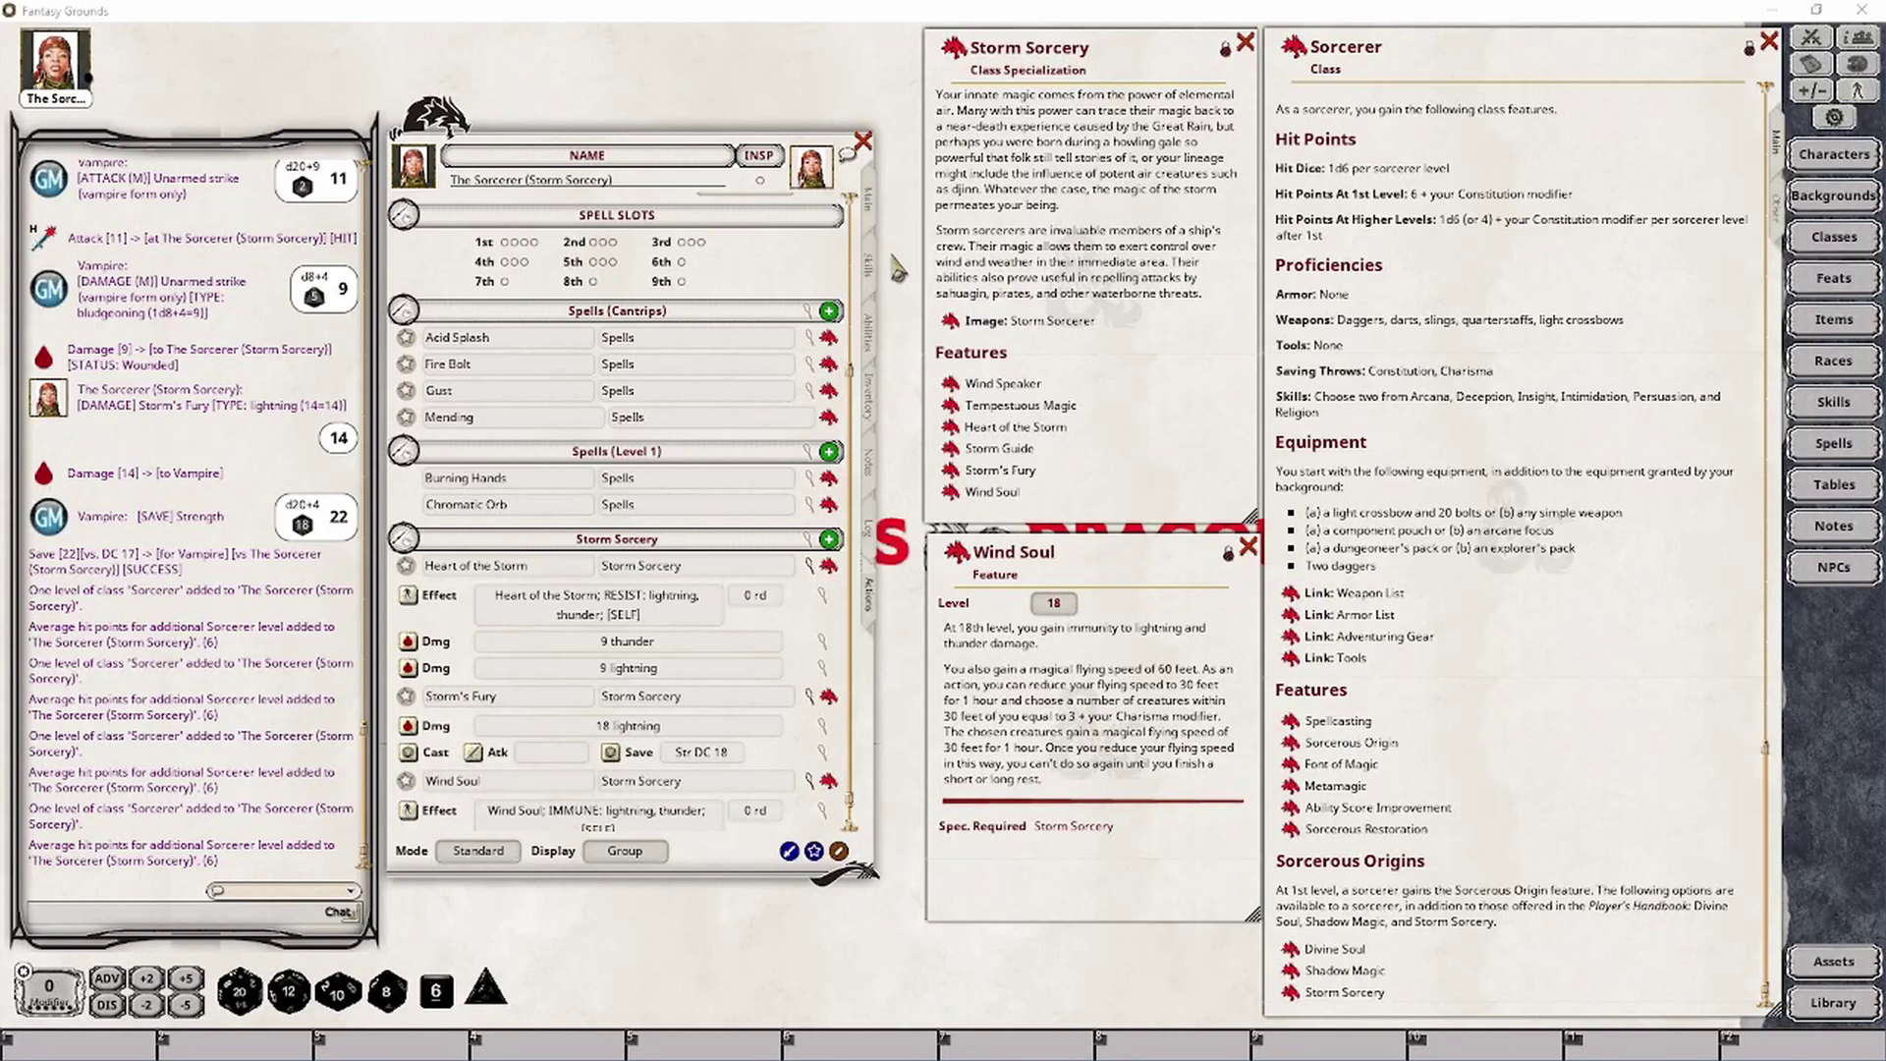
Step: Examine where the sorcerer's speed is adjusted in the main page's combat calculations, then close them
click(870, 211)
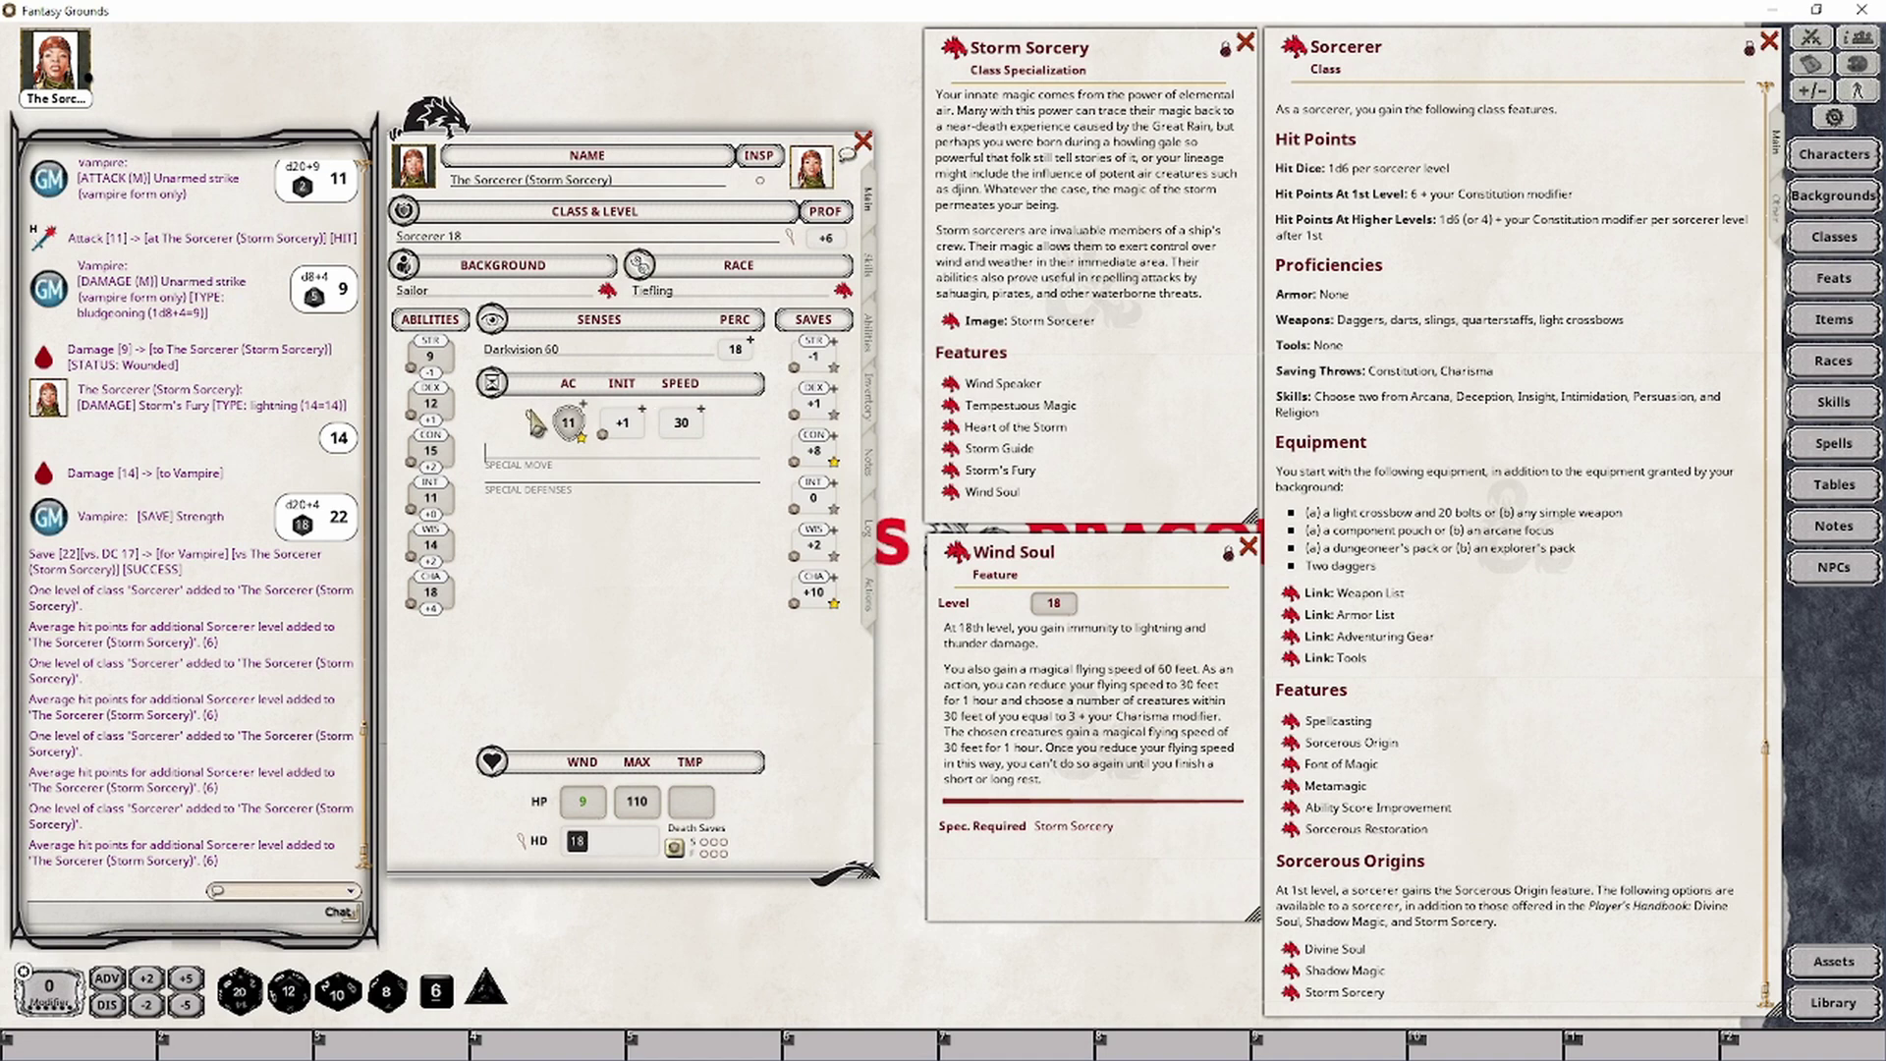
click(531, 420)
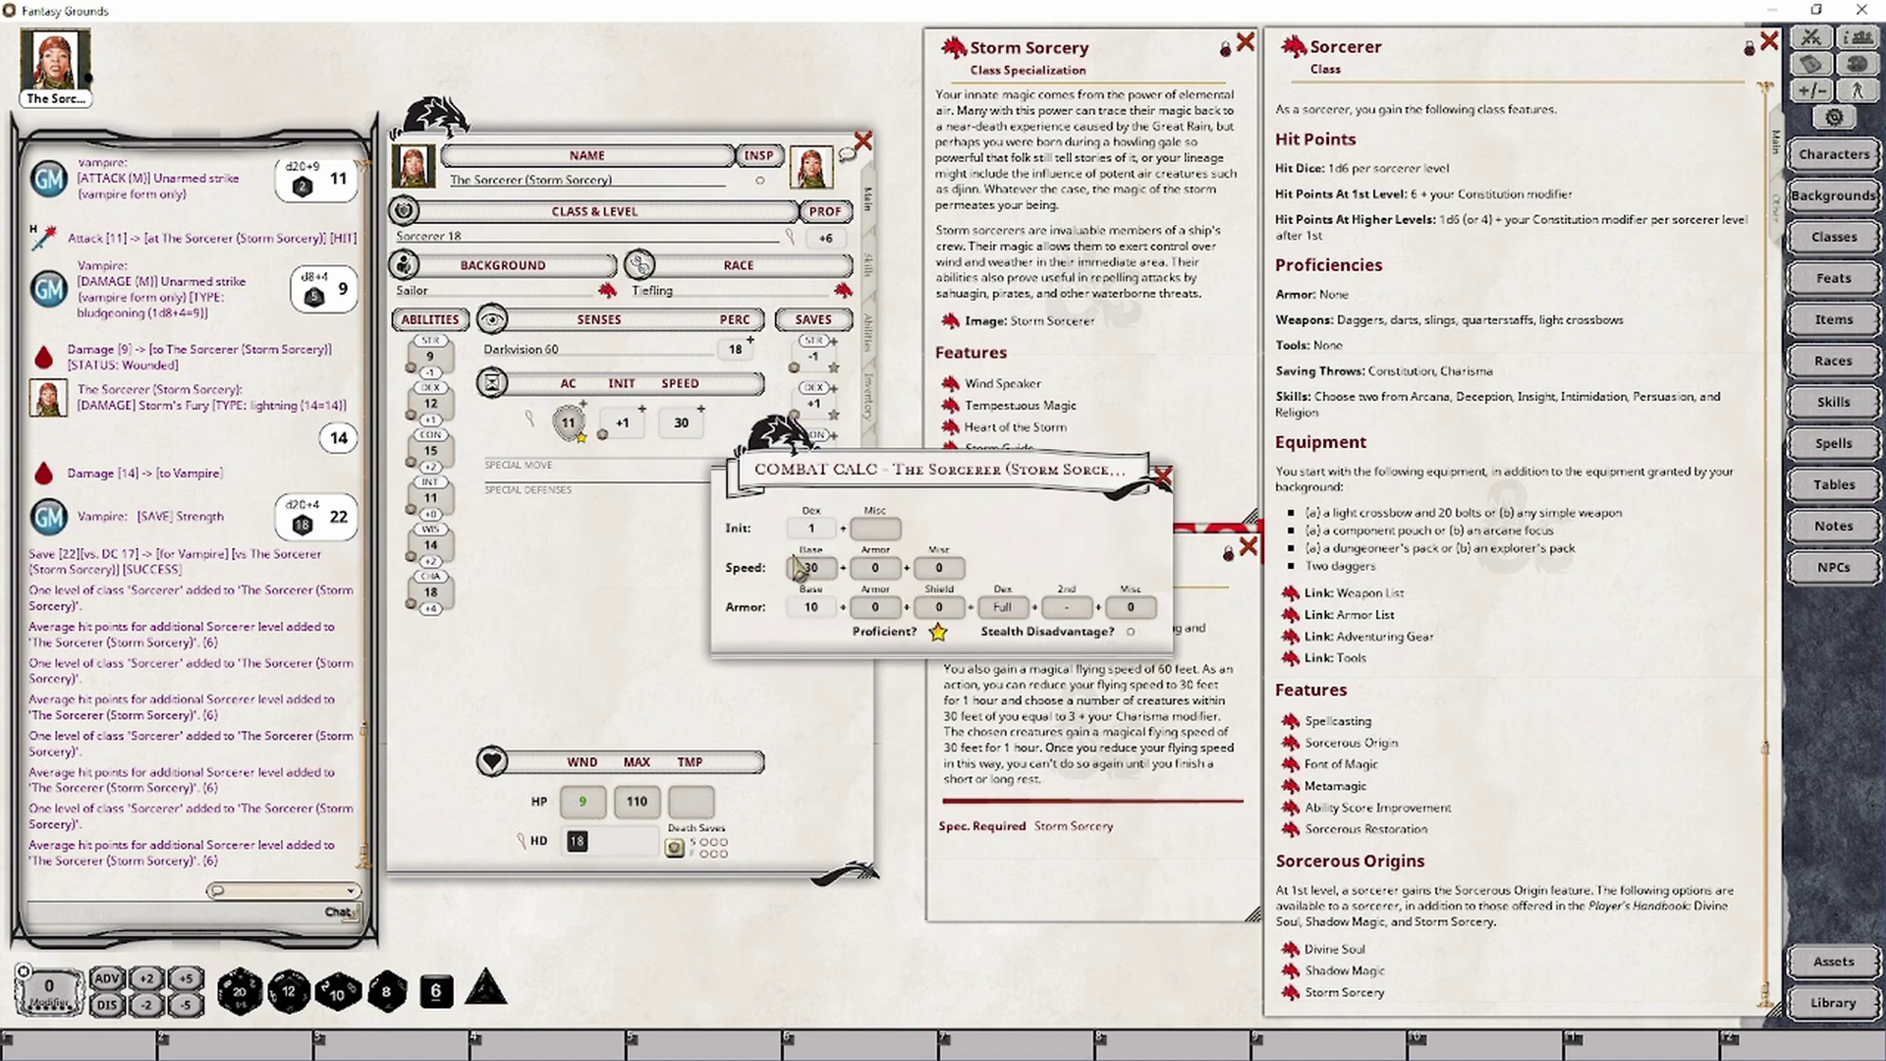
click(1165, 480)
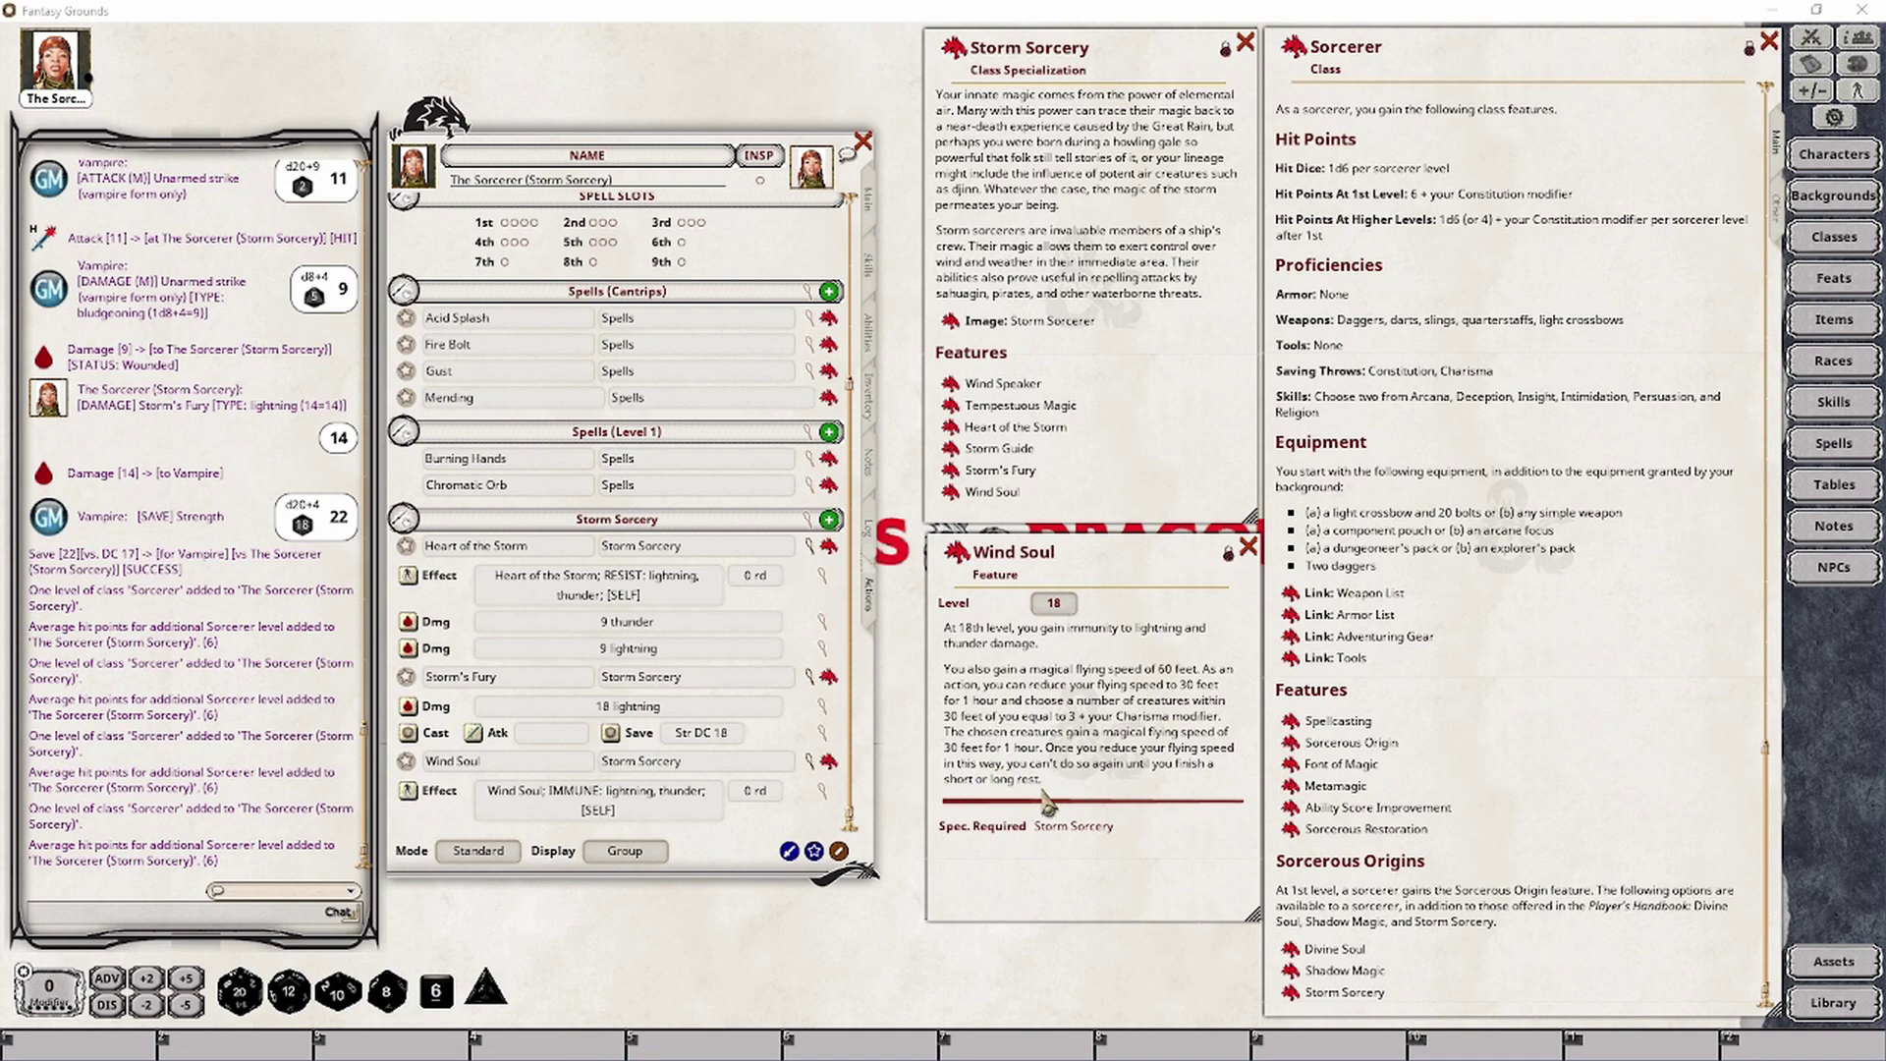
Step: Give Wind Soul one daily use in preparation mode and switch the actions to Combat mode
click(472, 851)
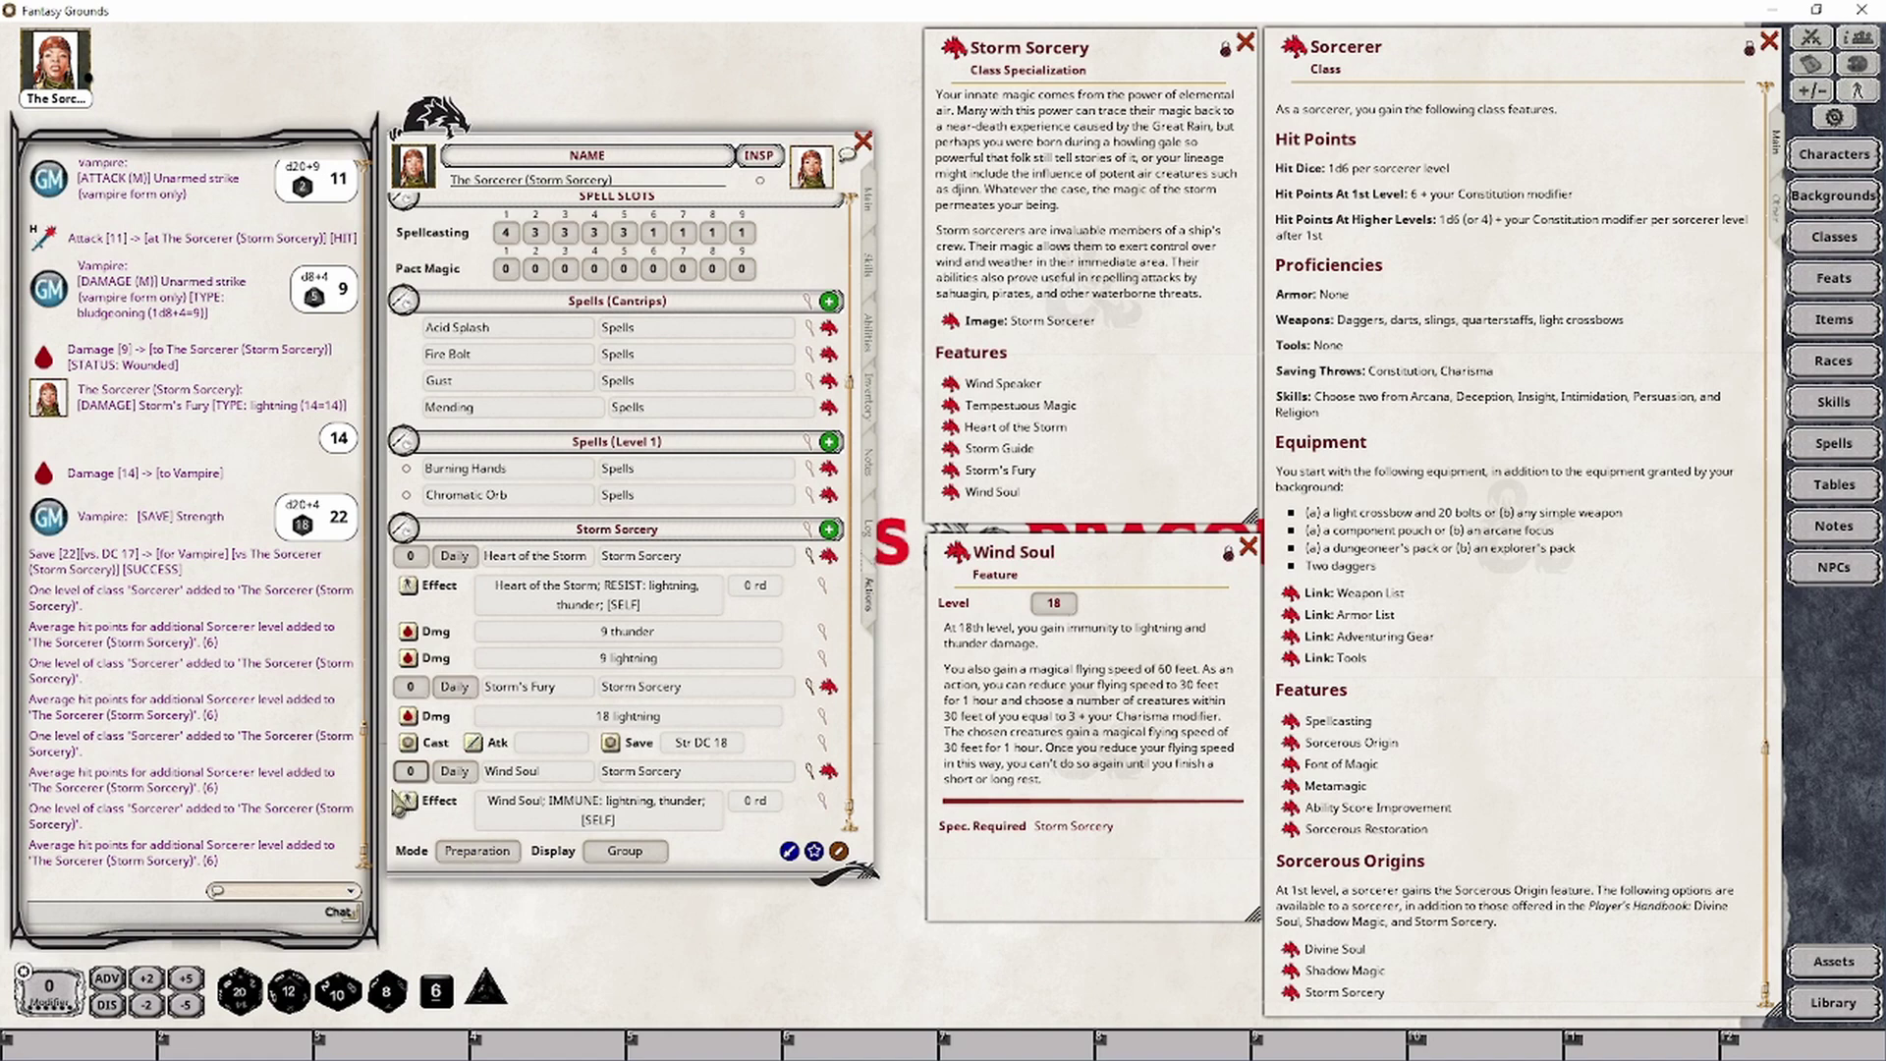
click(411, 775)
click(501, 851)
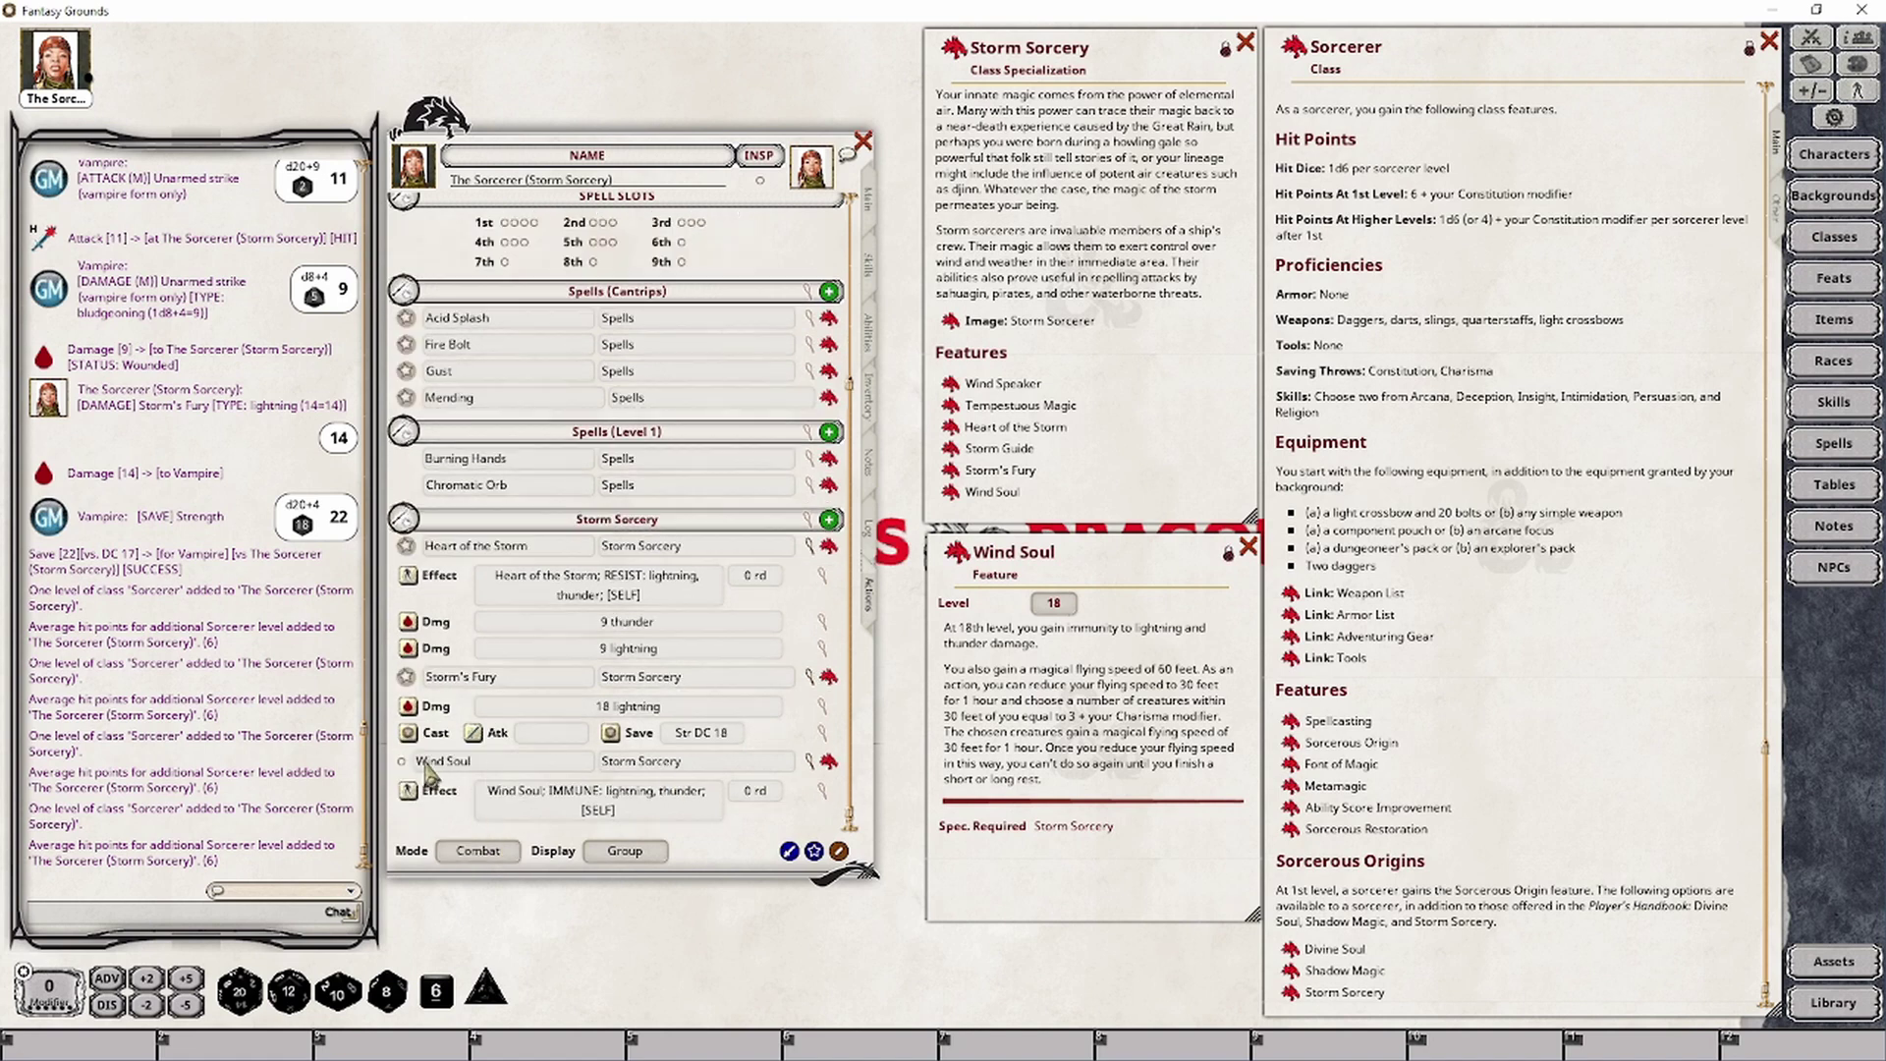